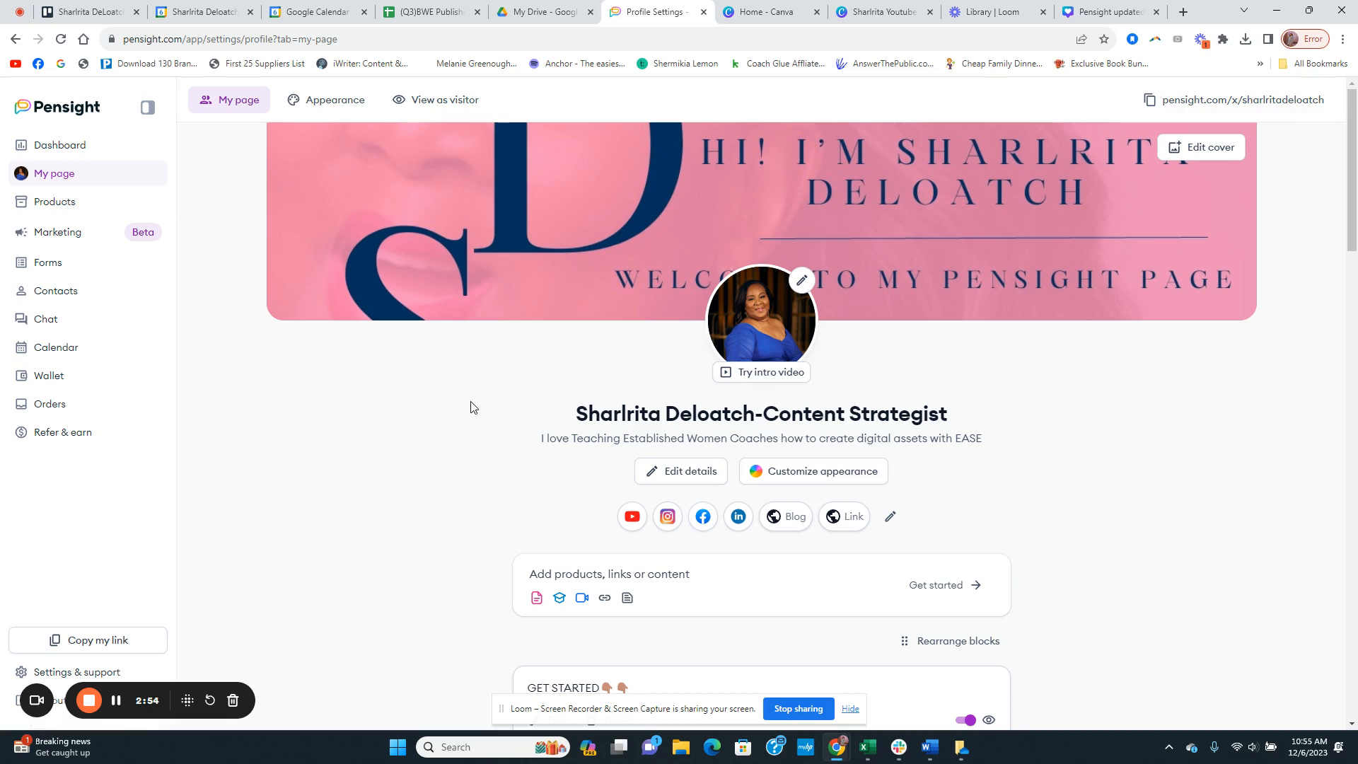
Step: Copy the public link of the Pensight page and open it in a new browser tab placed beside the profile settings tab
scroll(494, 403, down, 2)
scroll(494, 403, up, 2)
click(1174, 103)
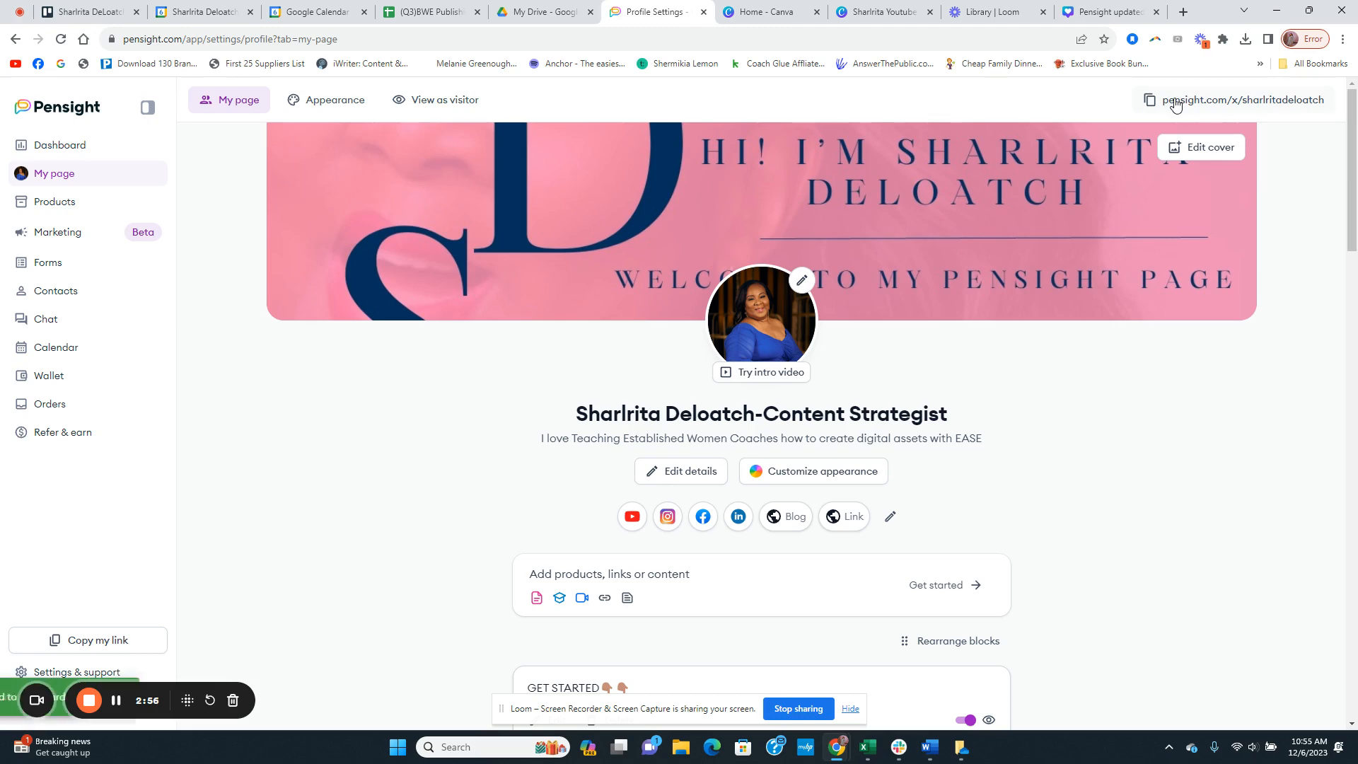
click(1182, 14)
key(ctrl+v)
key(Return)
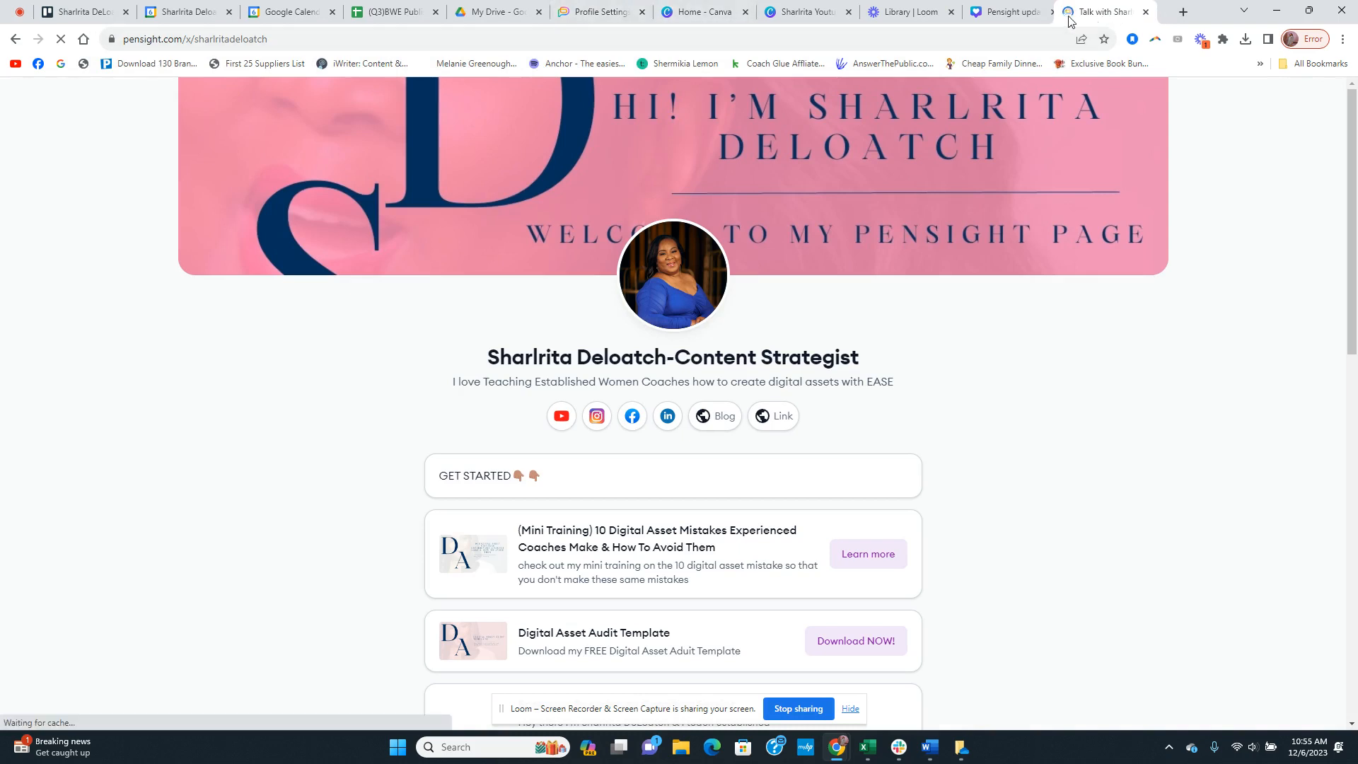
drag(1069, 20, 668, 14)
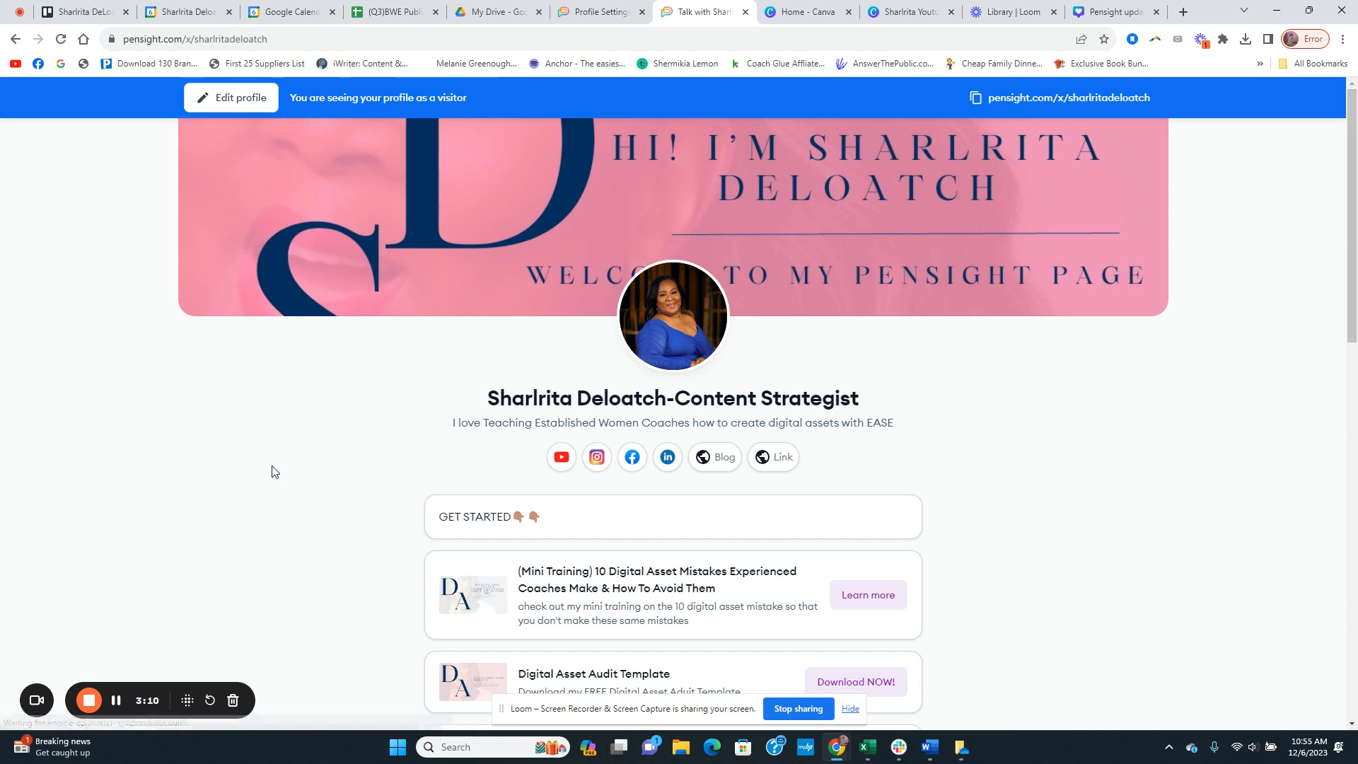
Step: Look through the public page's Get Started offers, YouTube video and digital asset sections
scroll(310, 544, down, 1)
scroll(308, 544, down, 5)
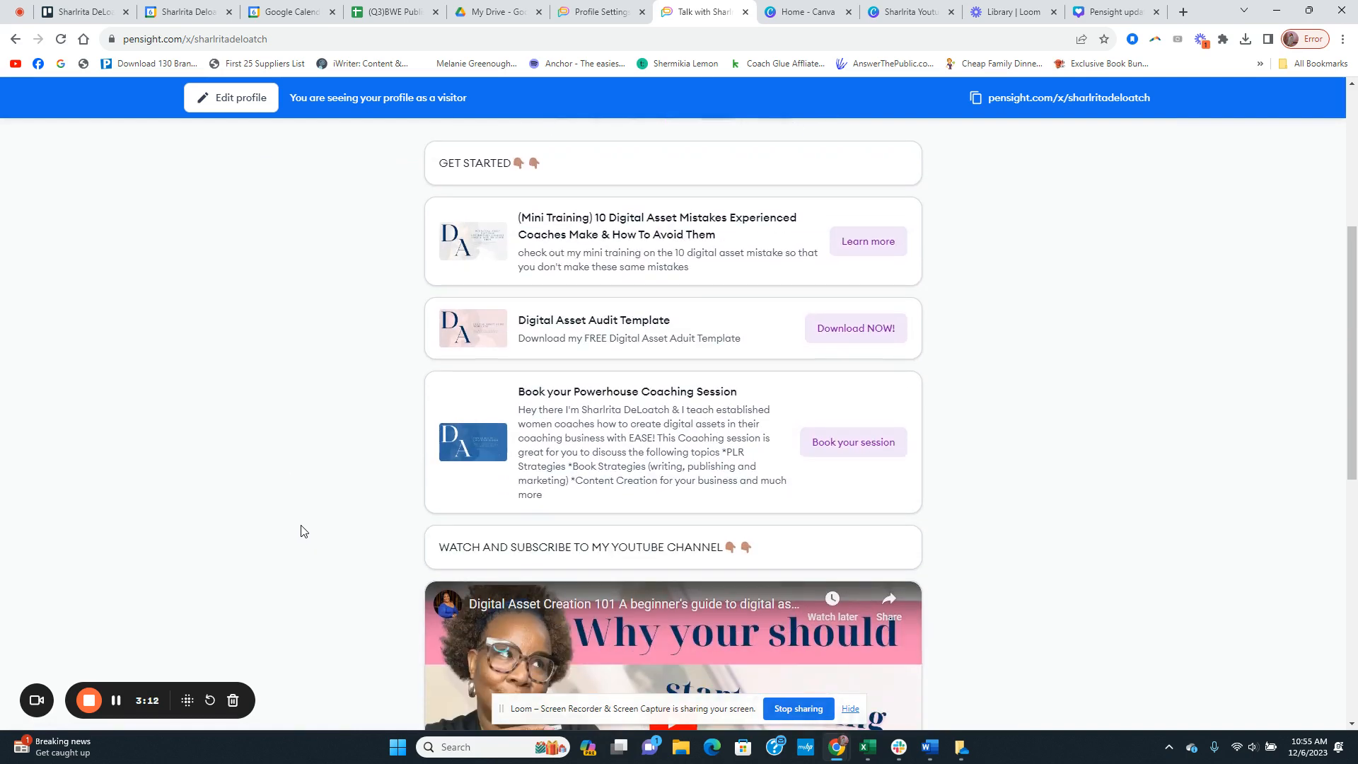
scroll(295, 516, up, 2)
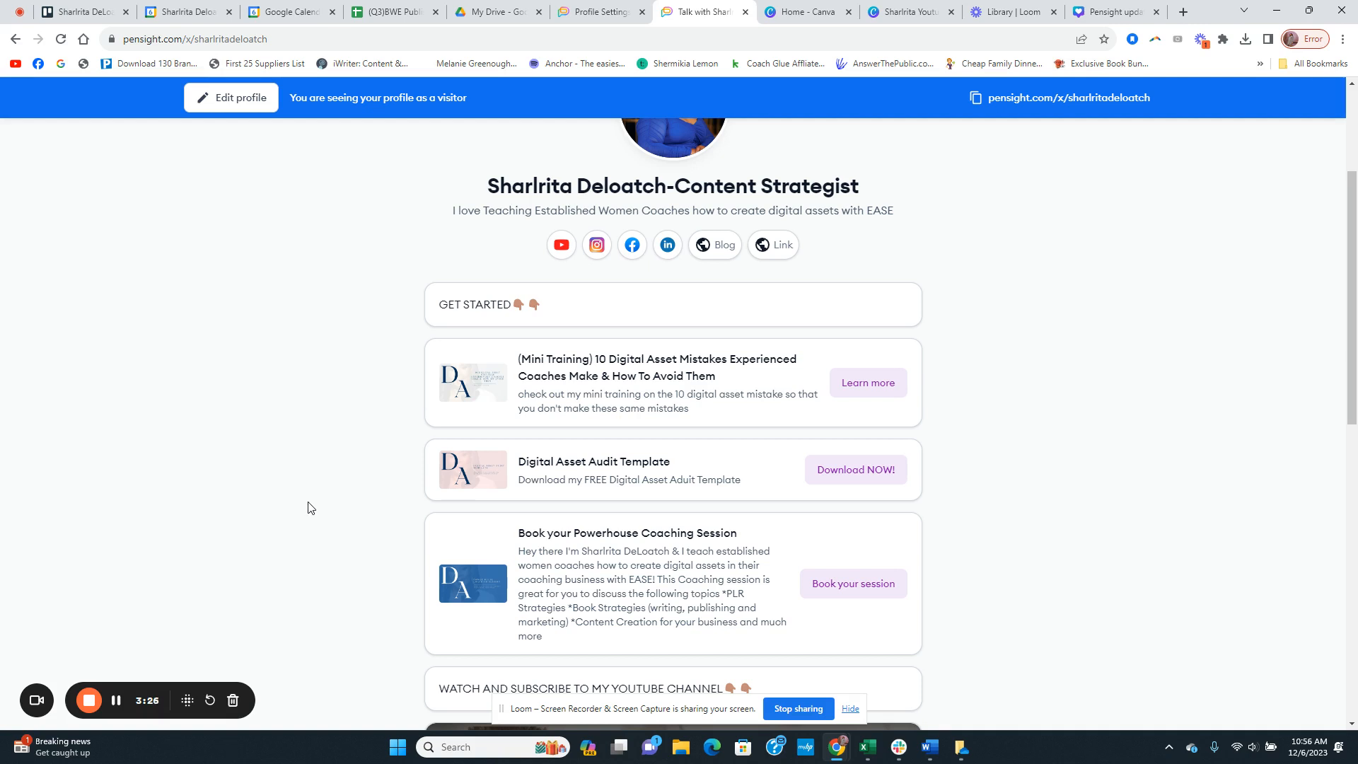
scroll(367, 495, down, 8)
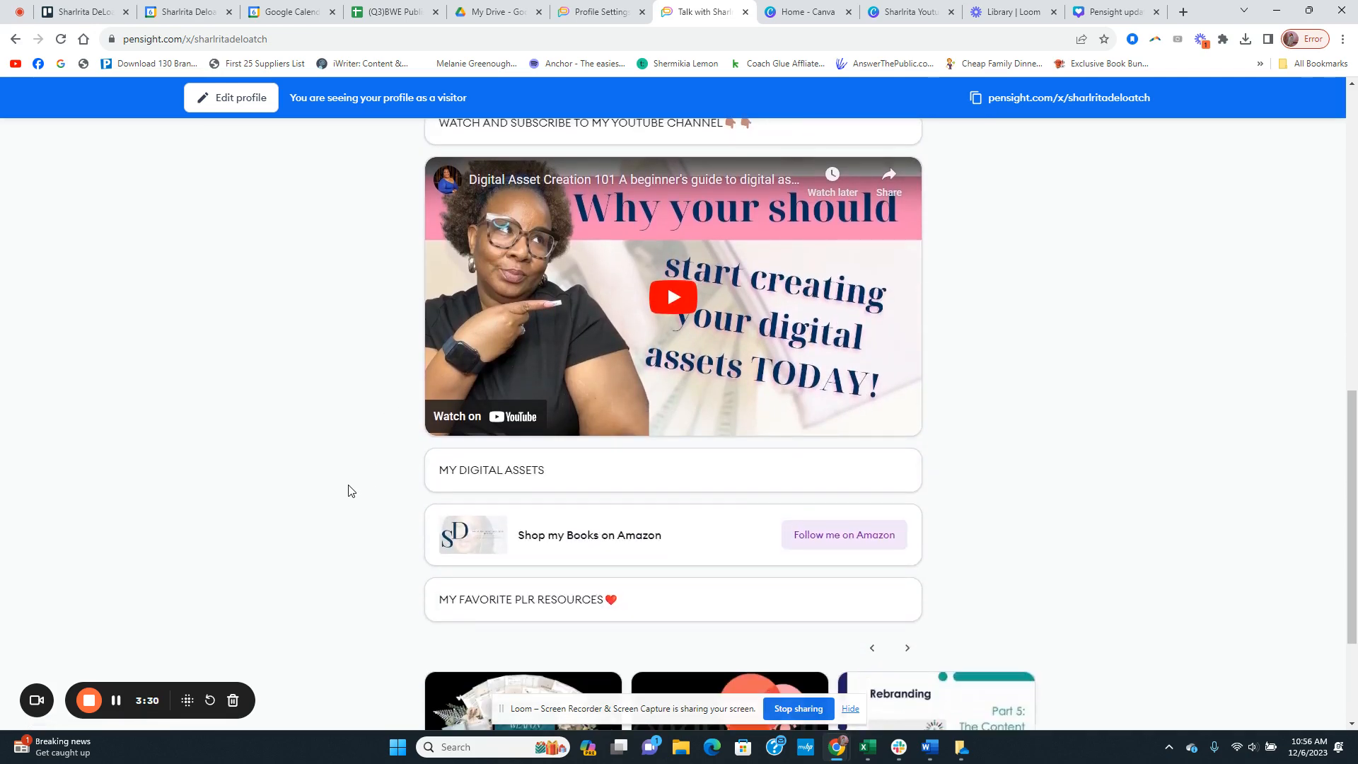
scroll(348, 490, up, 2)
scroll(530, 530, up, 6)
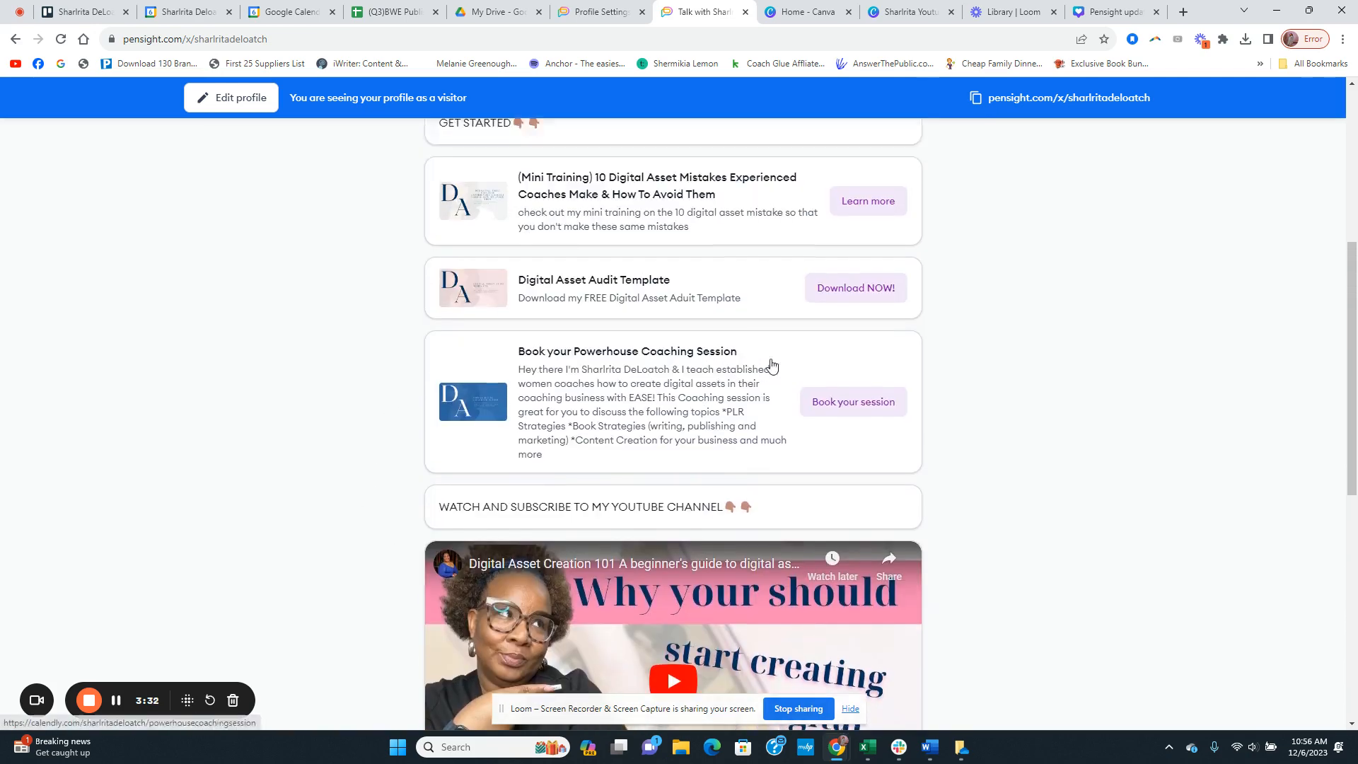
Step: Return to the profile editor, expand the block for adding products, links or content, and review the available types
click(591, 14)
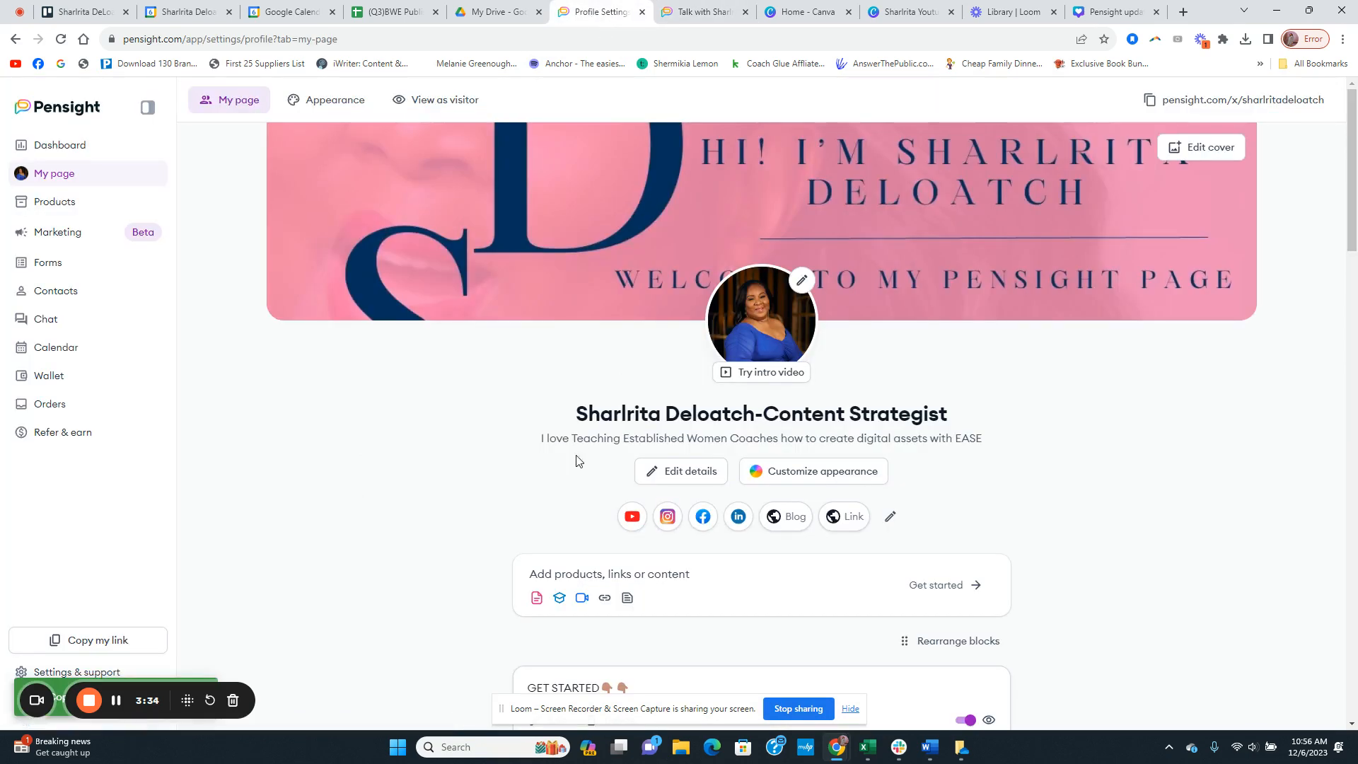
scroll(566, 438, down, 2)
scroll(537, 424, down, 1)
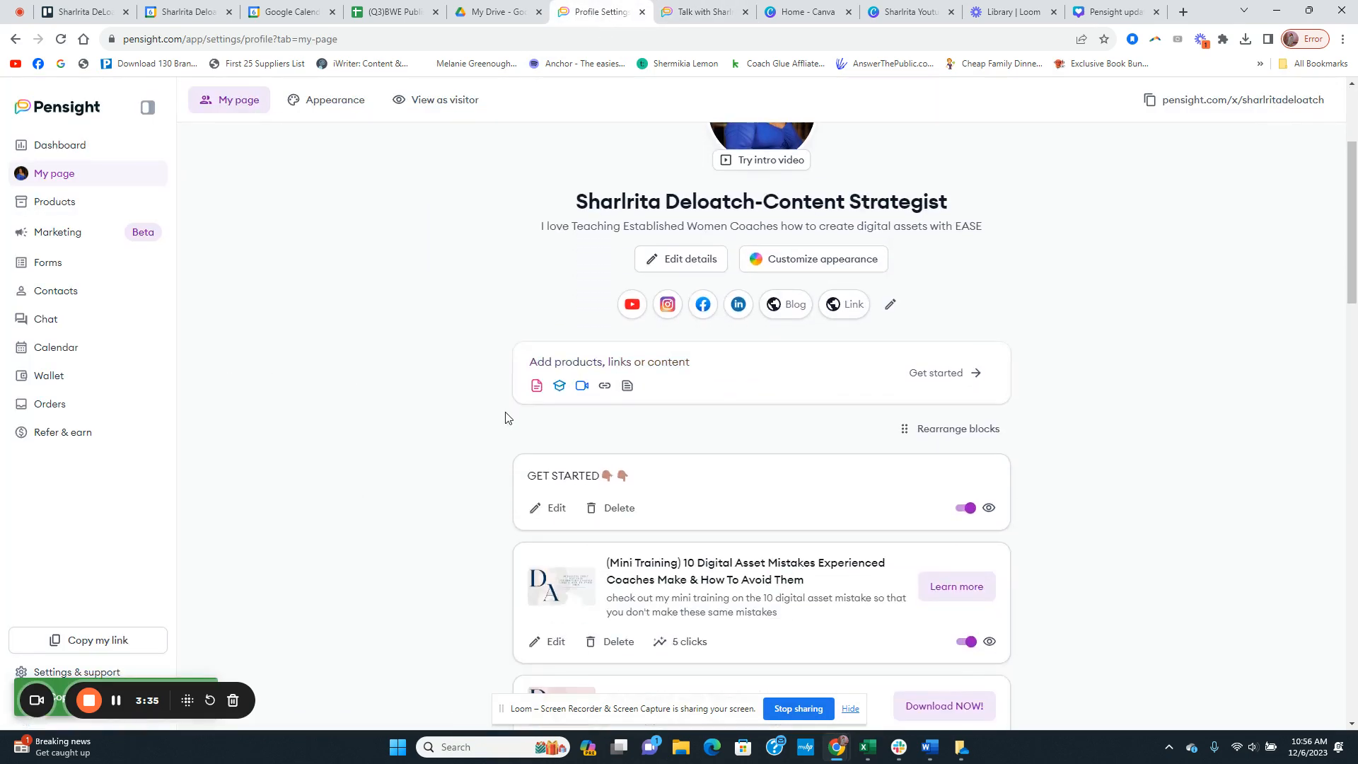
click(854, 386)
scroll(1131, 375, down, 1)
scroll(1148, 372, down, 2)
scroll(1148, 372, up, 1)
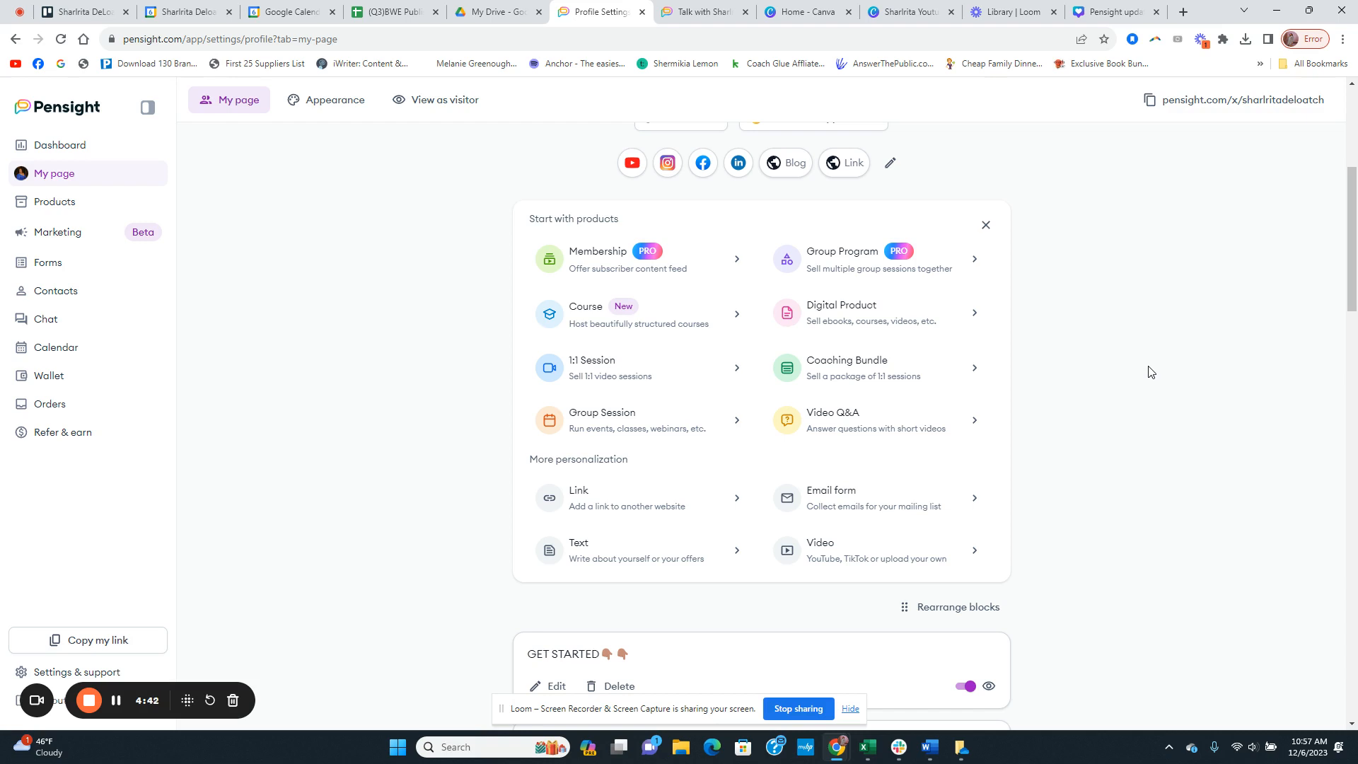
scroll(1132, 347, up, 5)
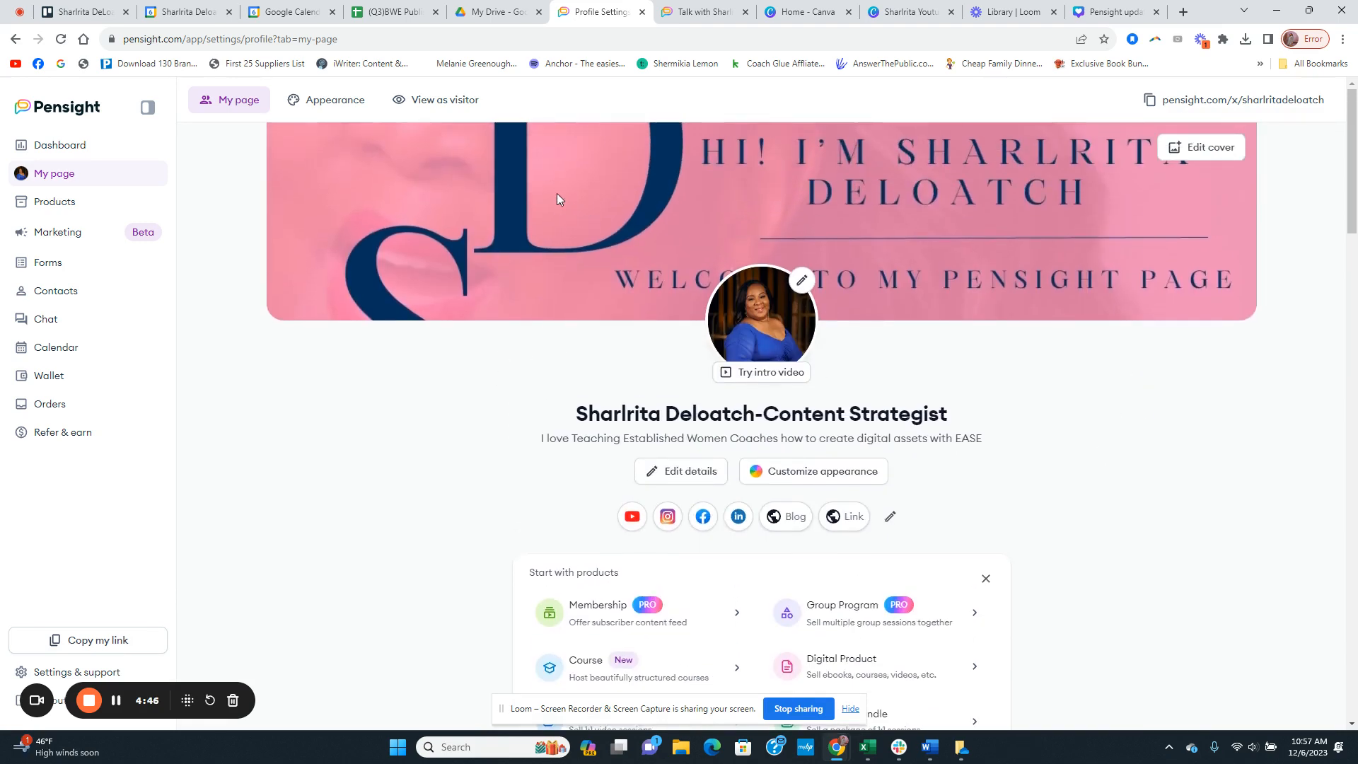
Step: Glance at the Canva covers design and examine the public page's cover, offer thumbnails and PLR resources
click(1102, 19)
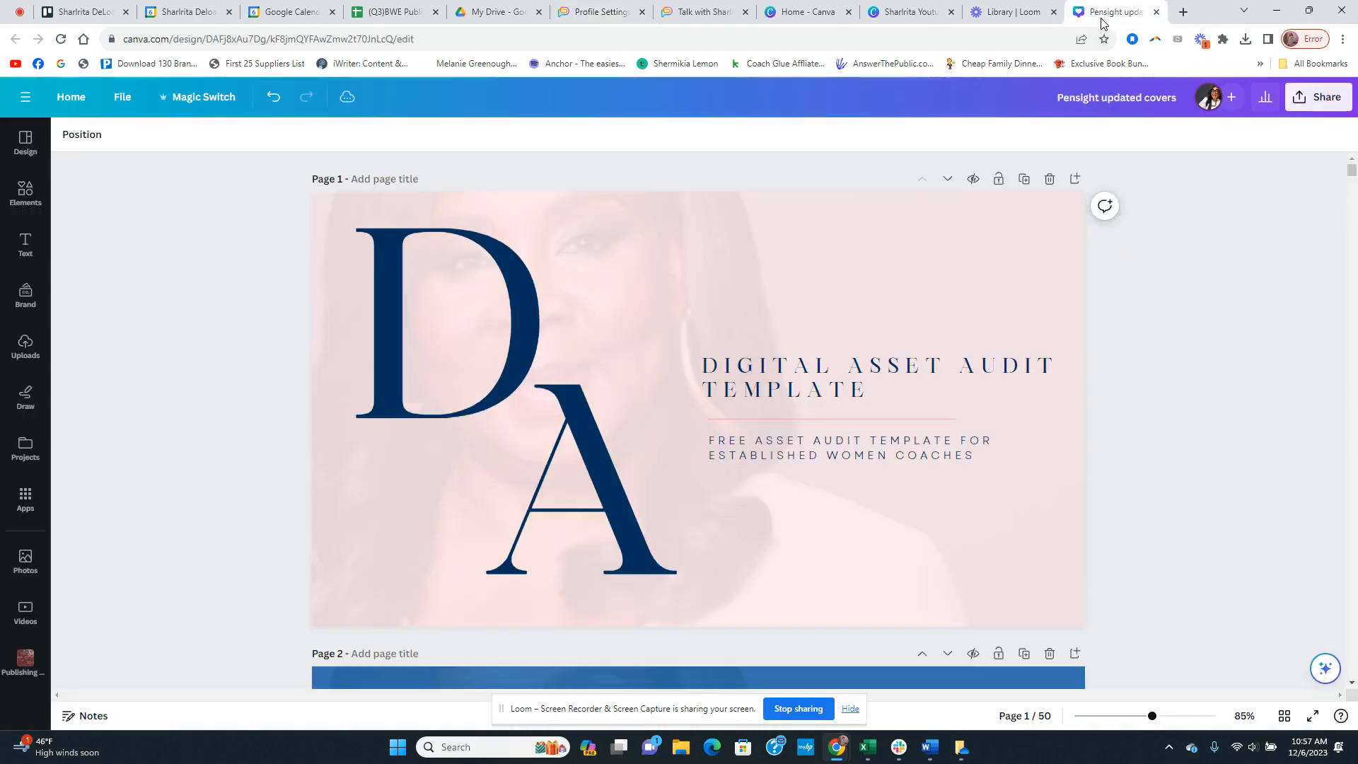
click(713, 14)
scroll(904, 301, up, 3)
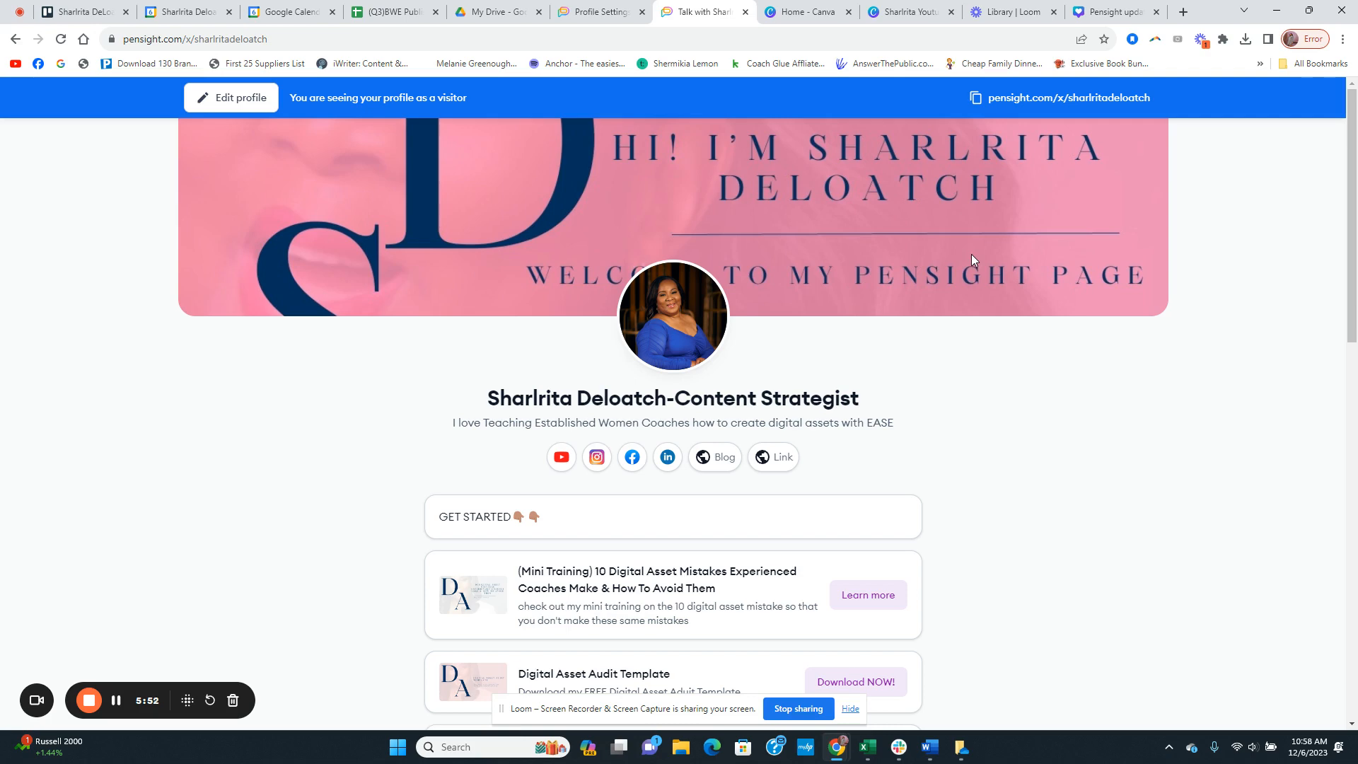
scroll(970, 253, down, 3)
scroll(940, 212, up, 3)
scroll(960, 212, down, 5)
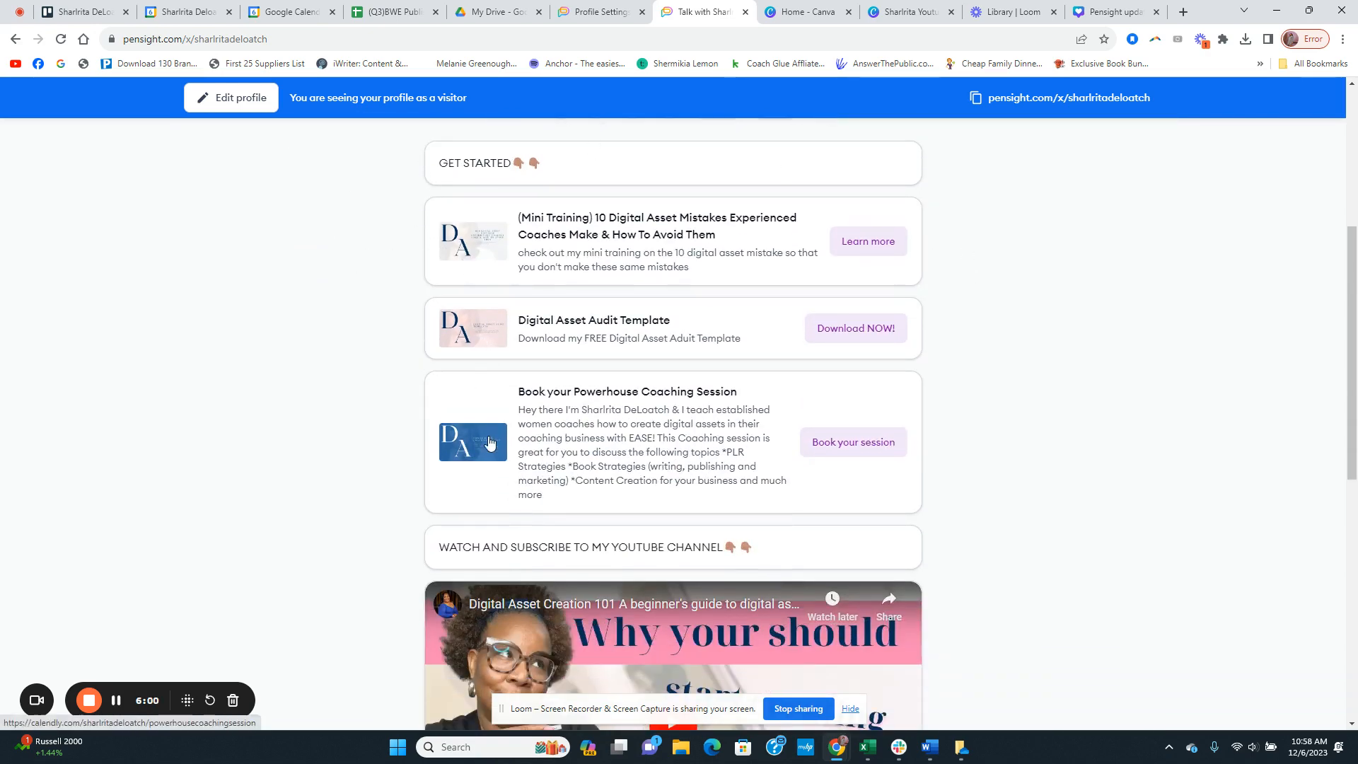
scroll(491, 452, down, 9)
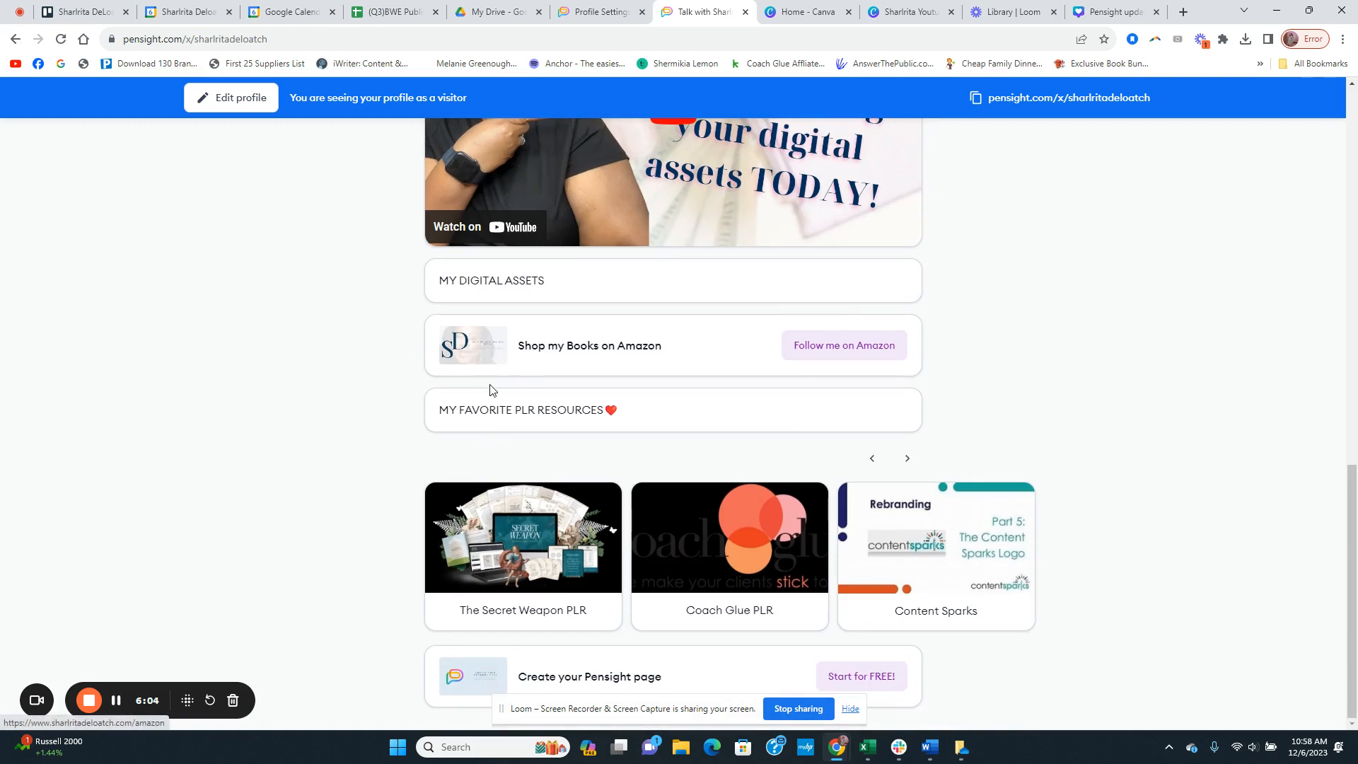
scroll(495, 385, up, 13)
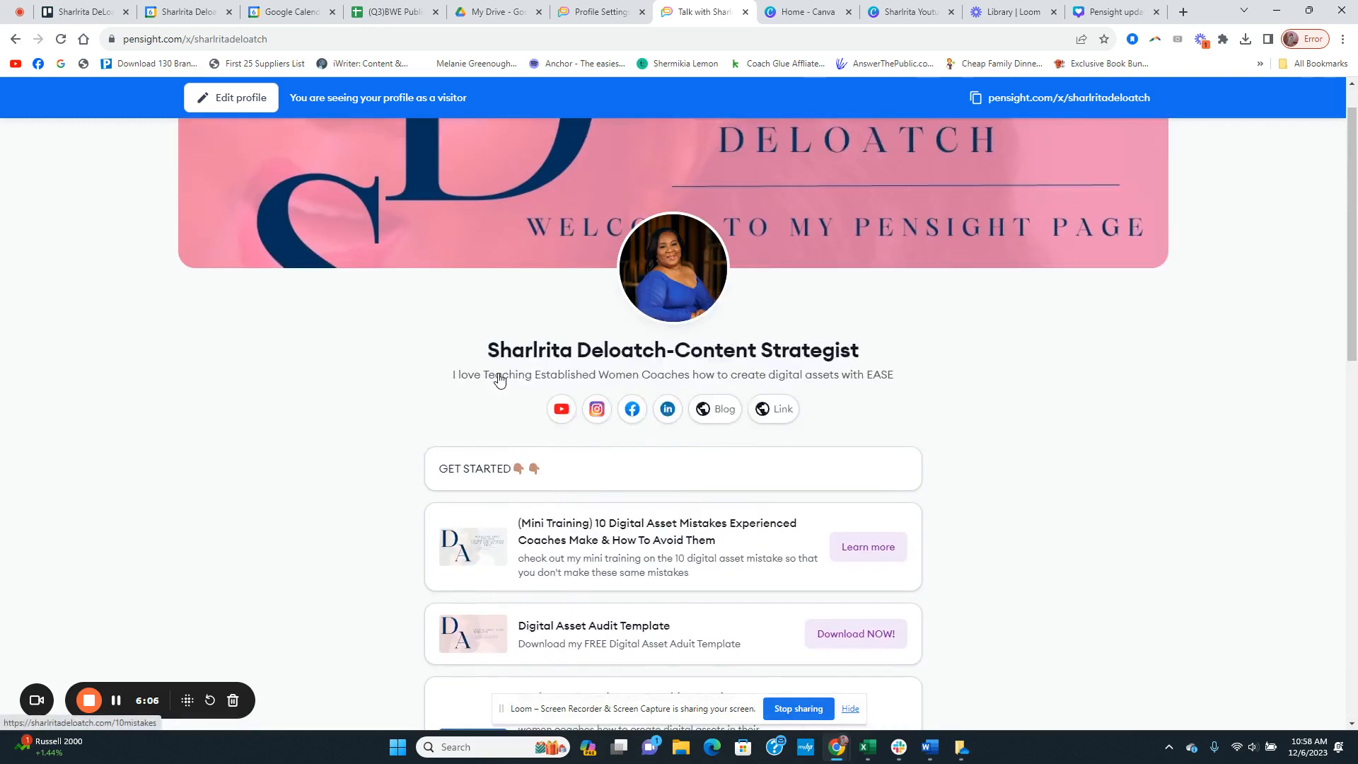
scroll(499, 380, down, 3)
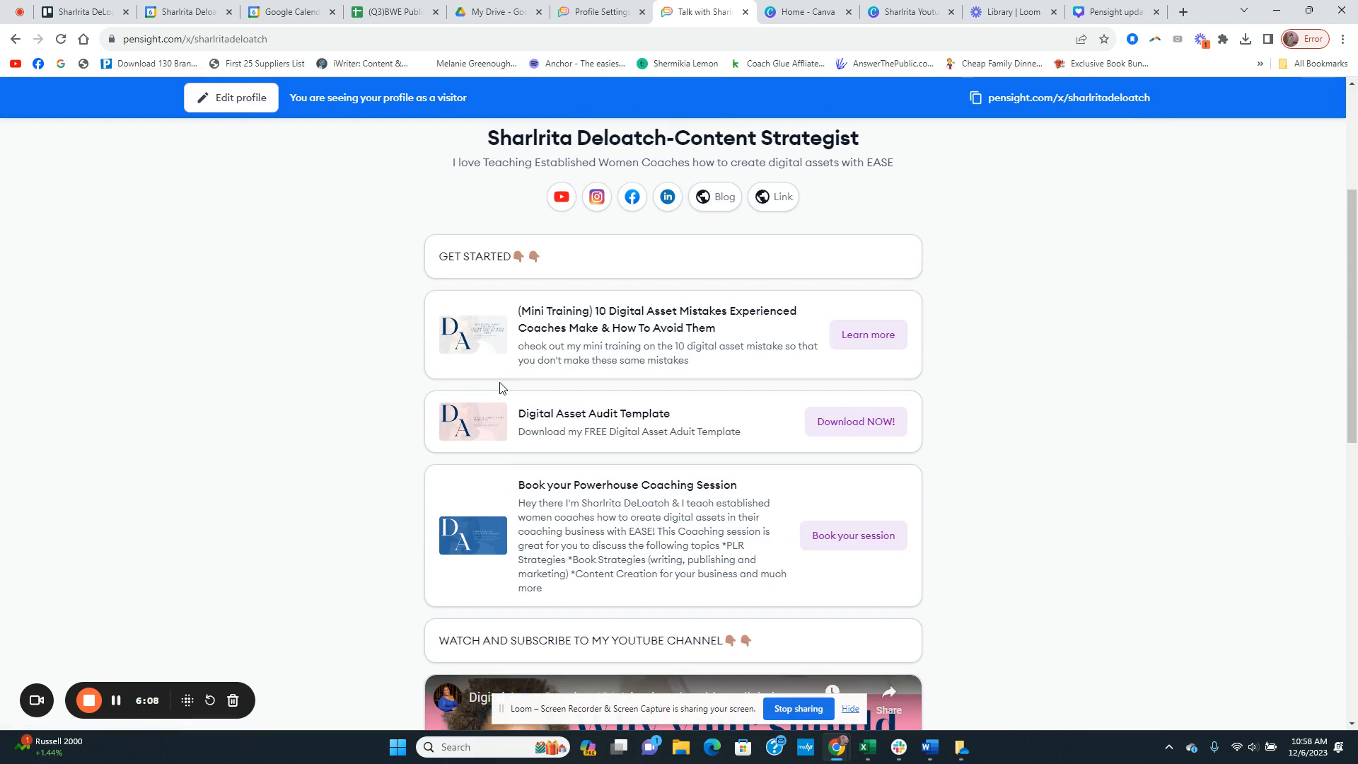
scroll(1105, 367, up, 4)
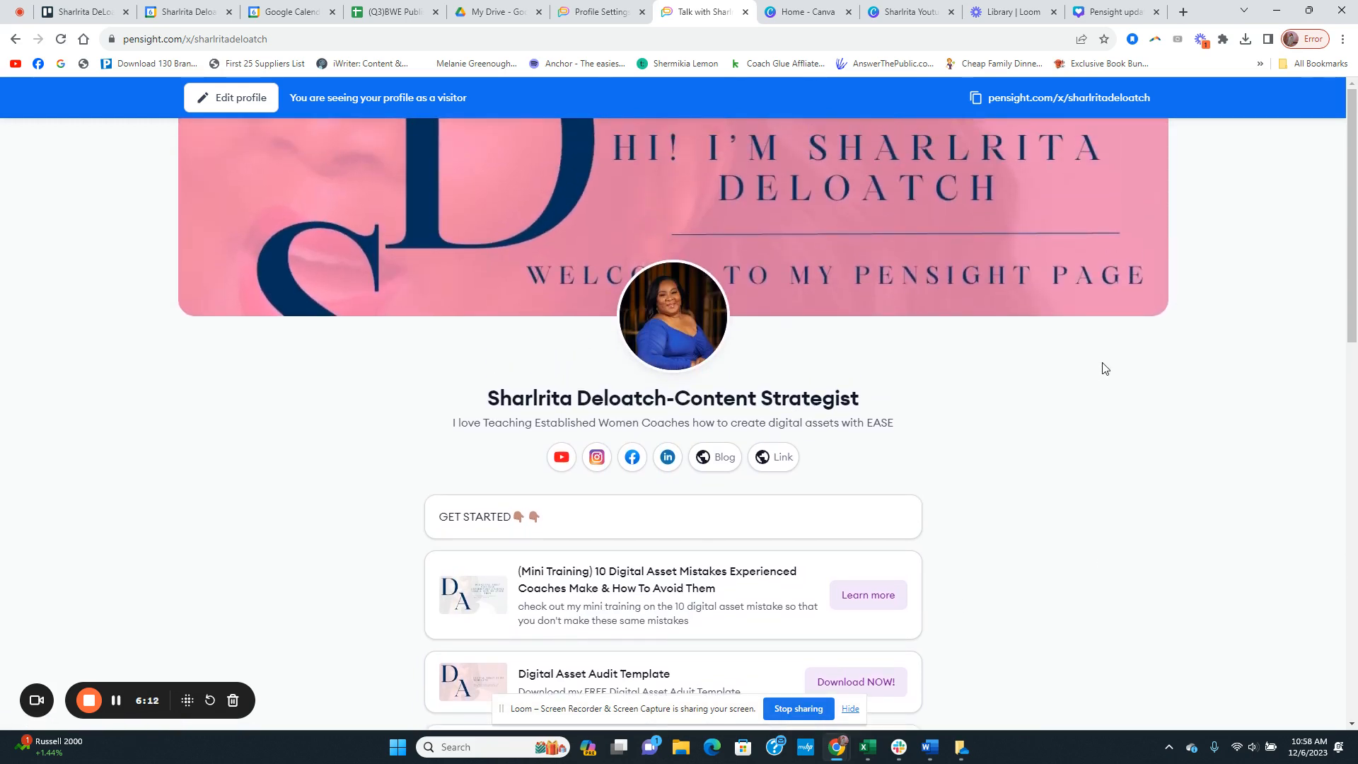
Step: Open the appearance customization of the page in the profile editor and look through the available templates
click(608, 10)
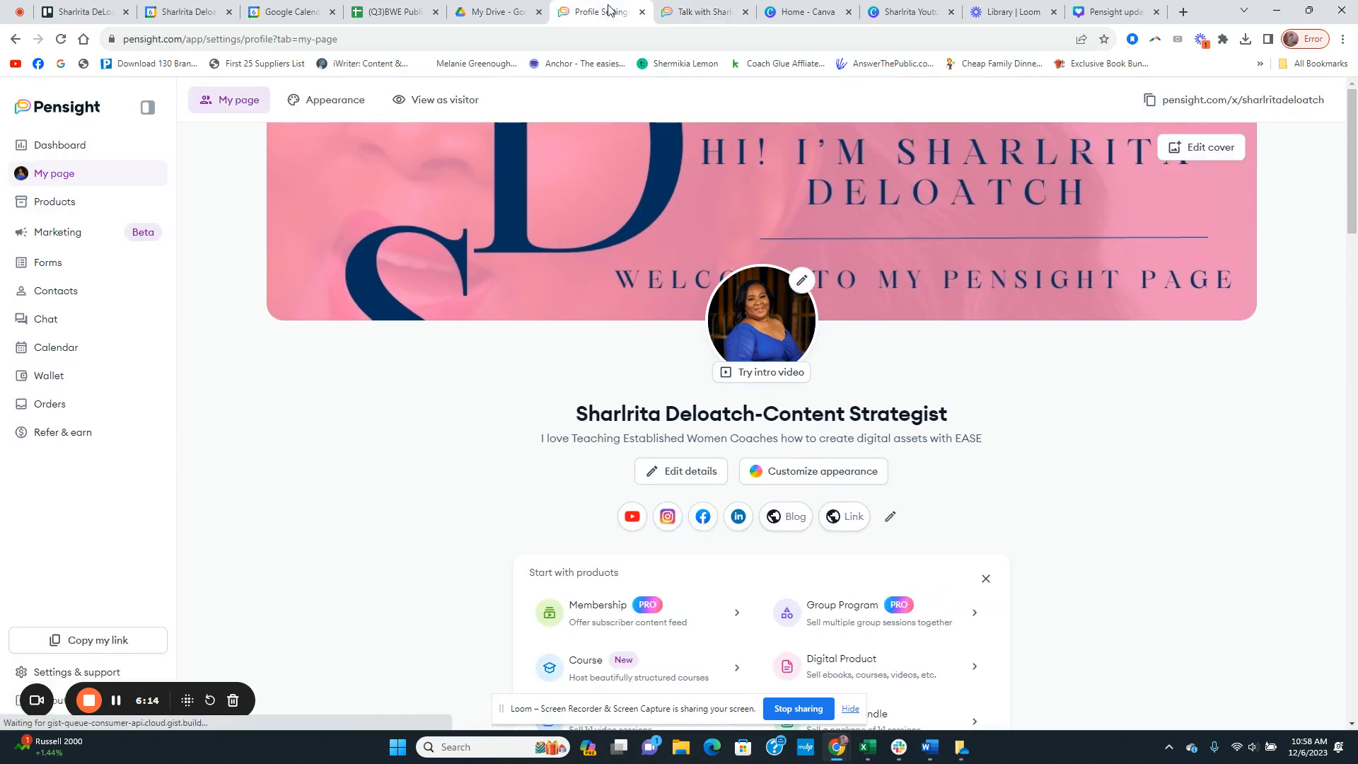
scroll(1038, 354, down, 2)
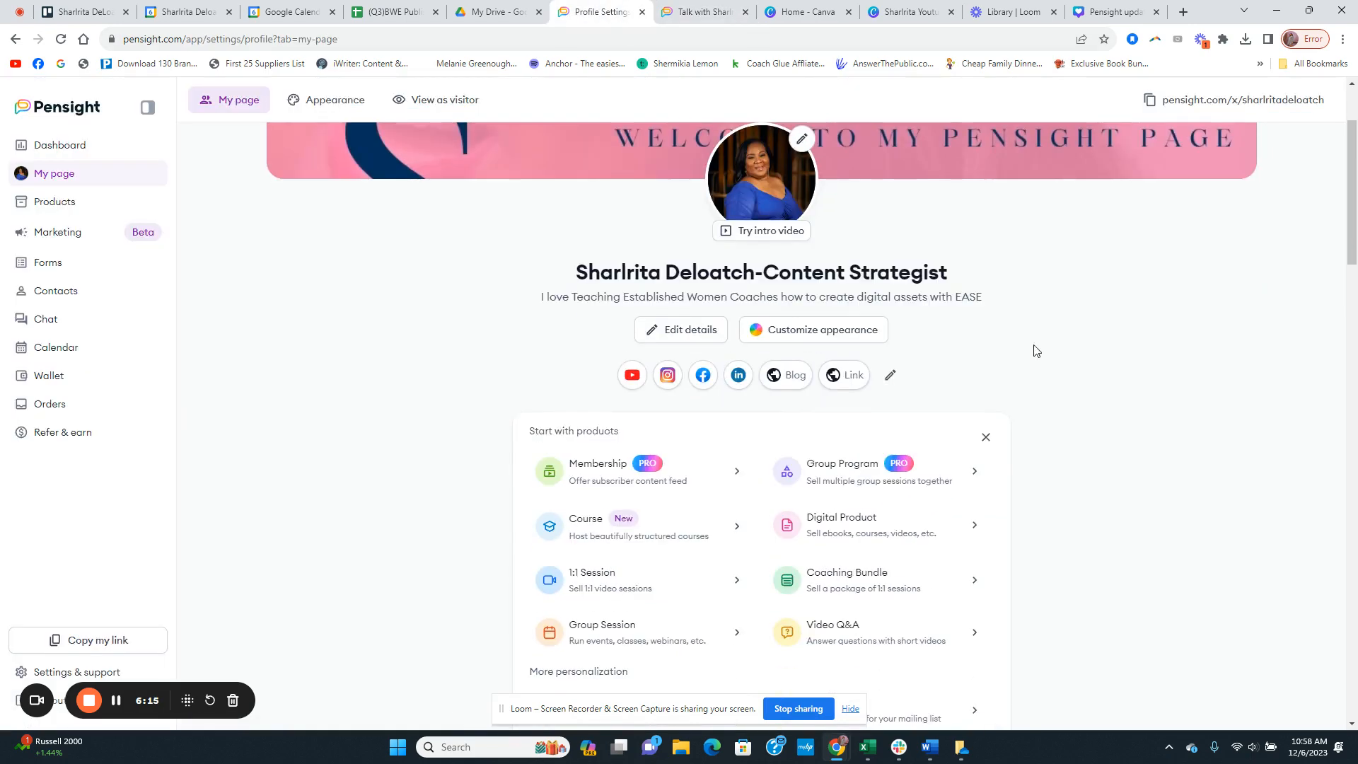
click(796, 334)
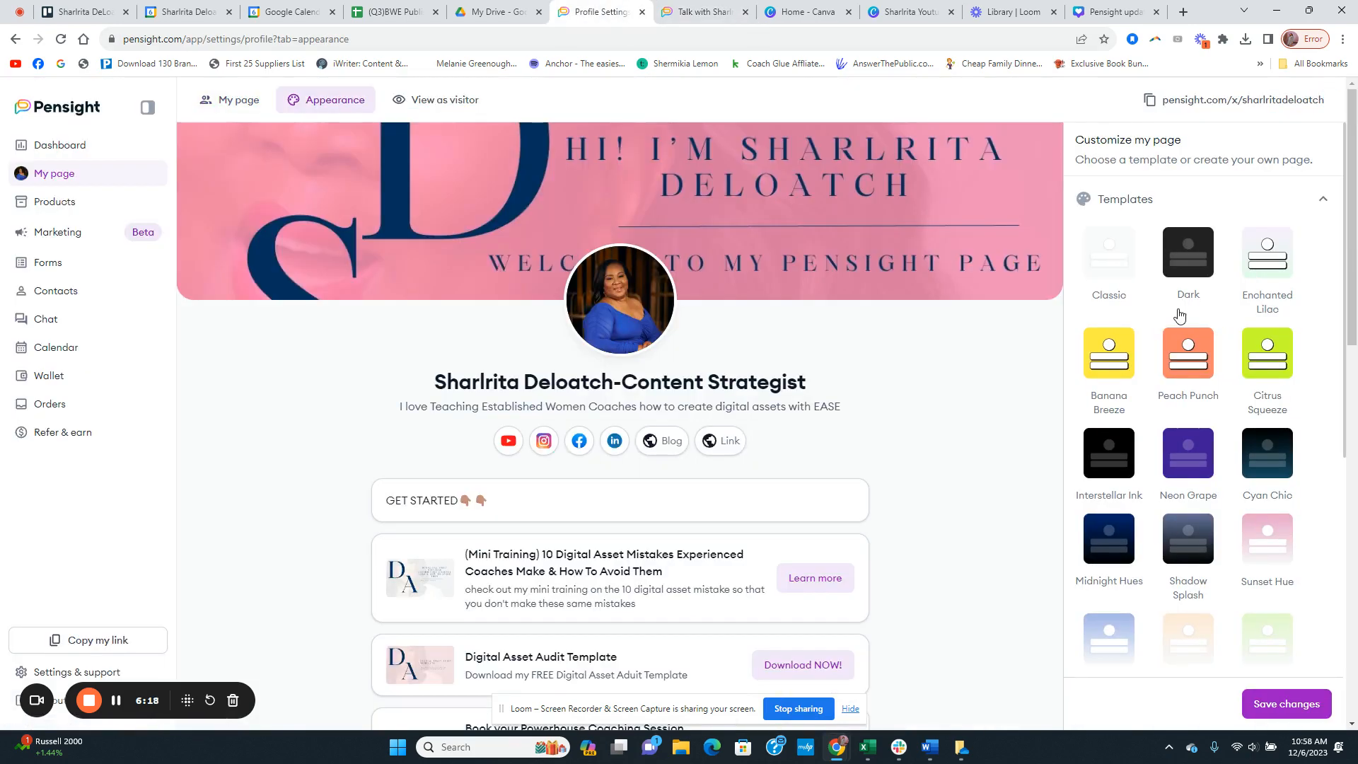
scroll(1179, 315, down, 10)
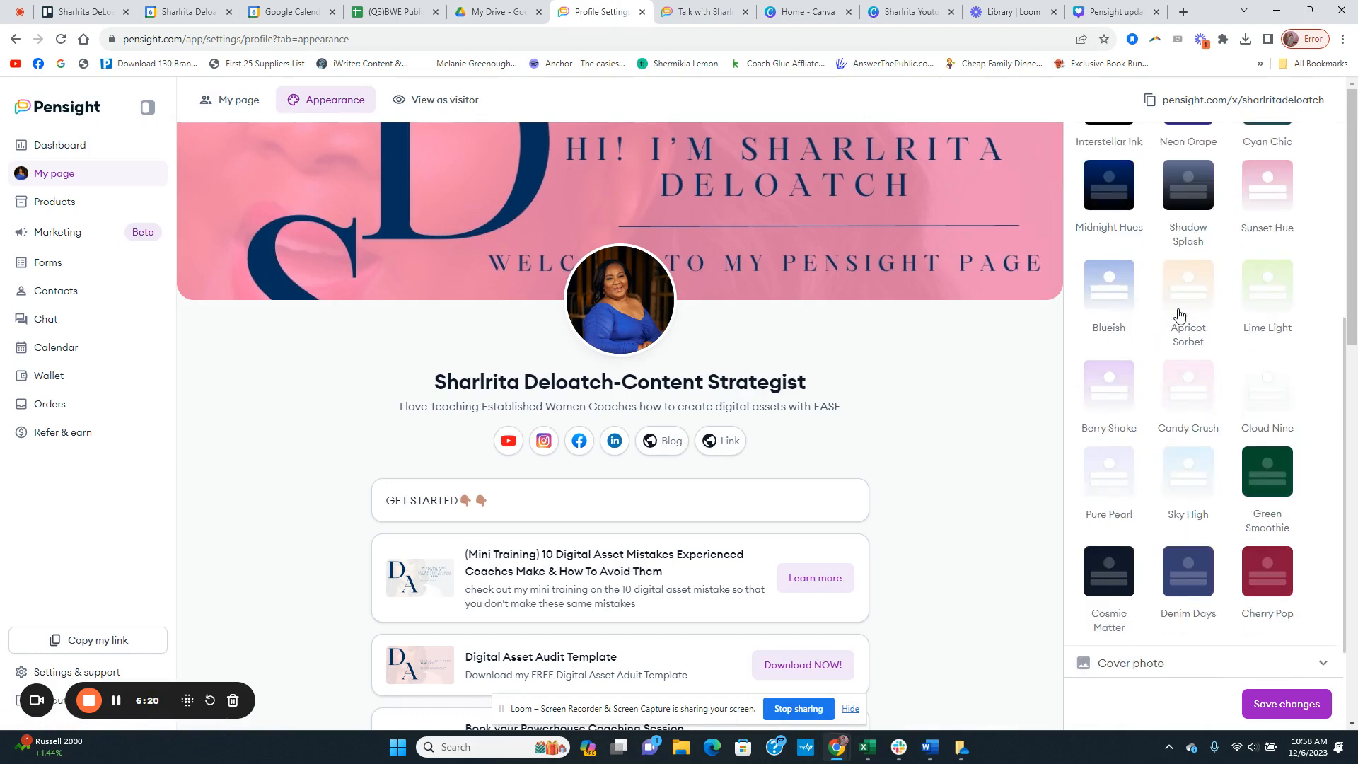
scroll(1183, 590, down, 4)
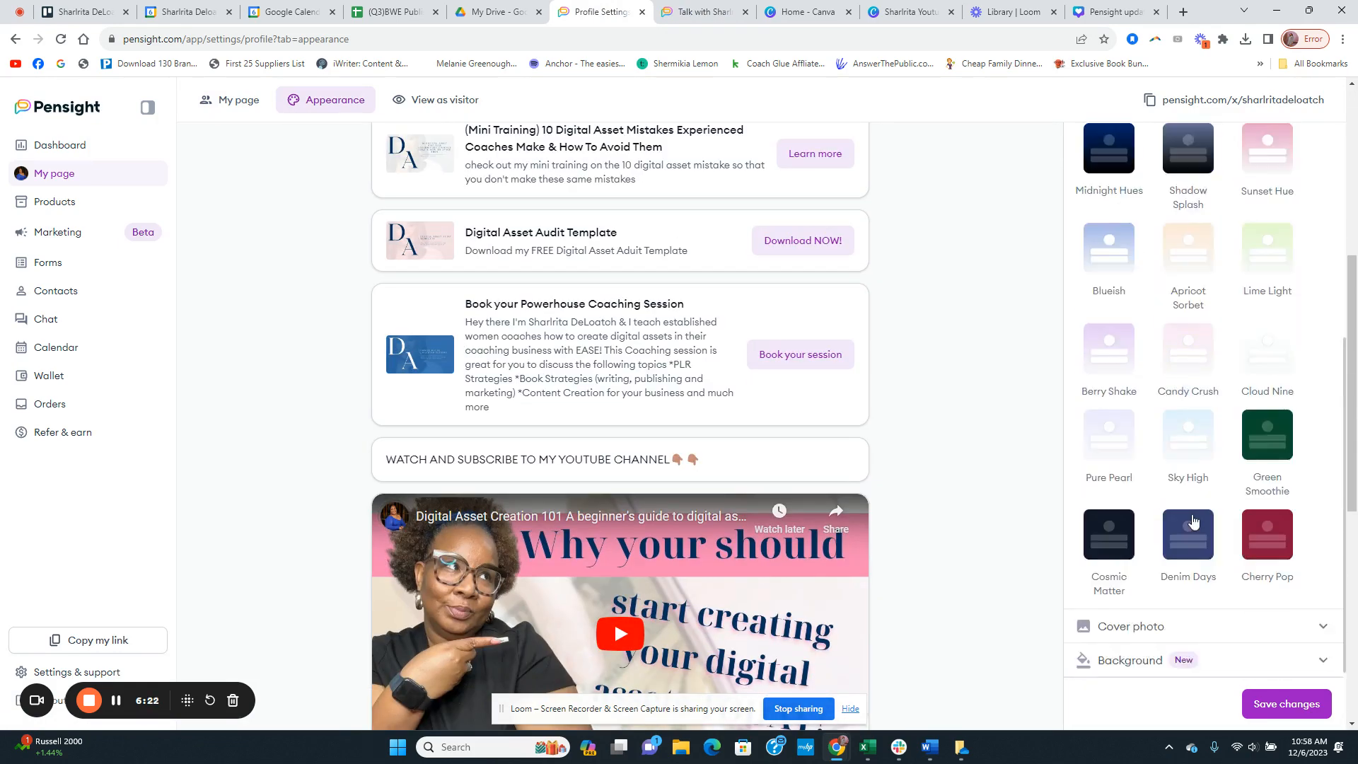
Step: Try hiding the page's cover photo and switch it back to being shown
click(1157, 524)
scroll(1158, 530, down, 2)
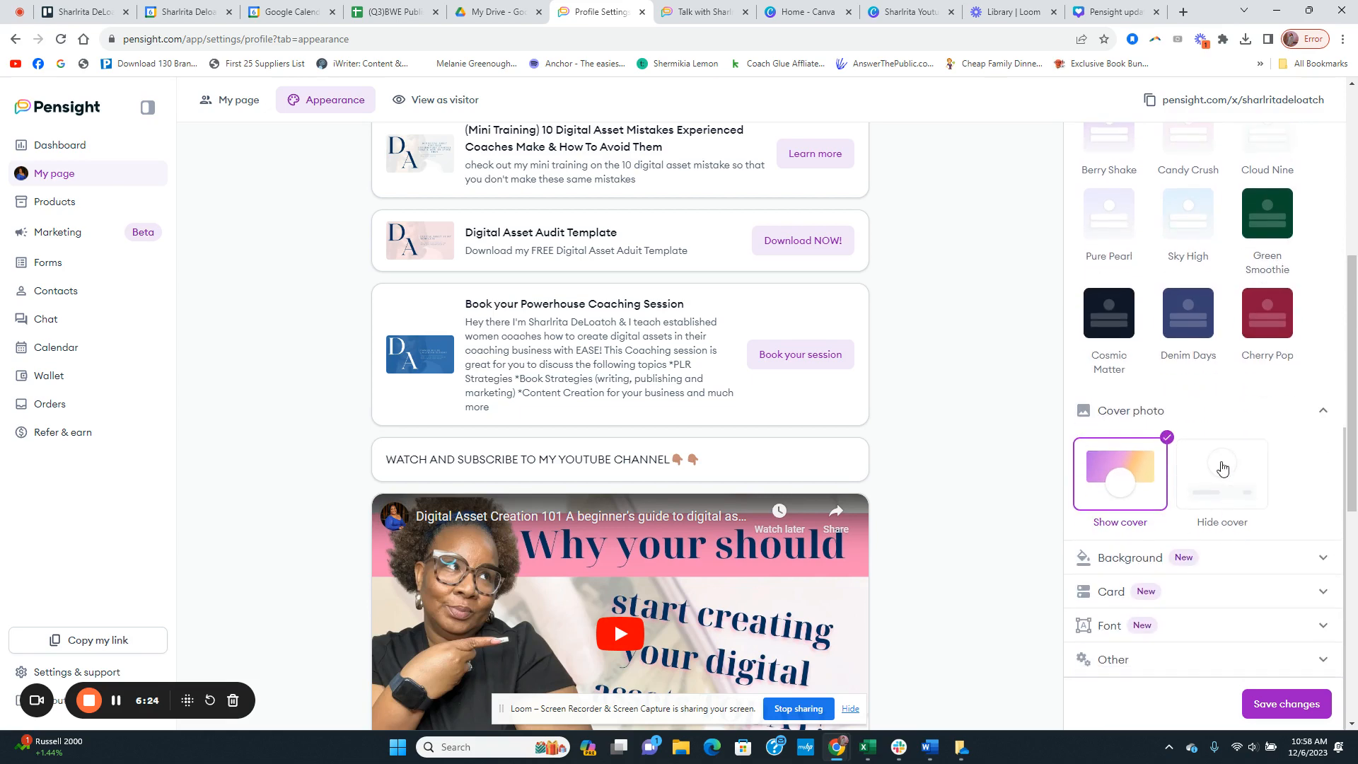
click(1221, 470)
scroll(975, 456, up, 3)
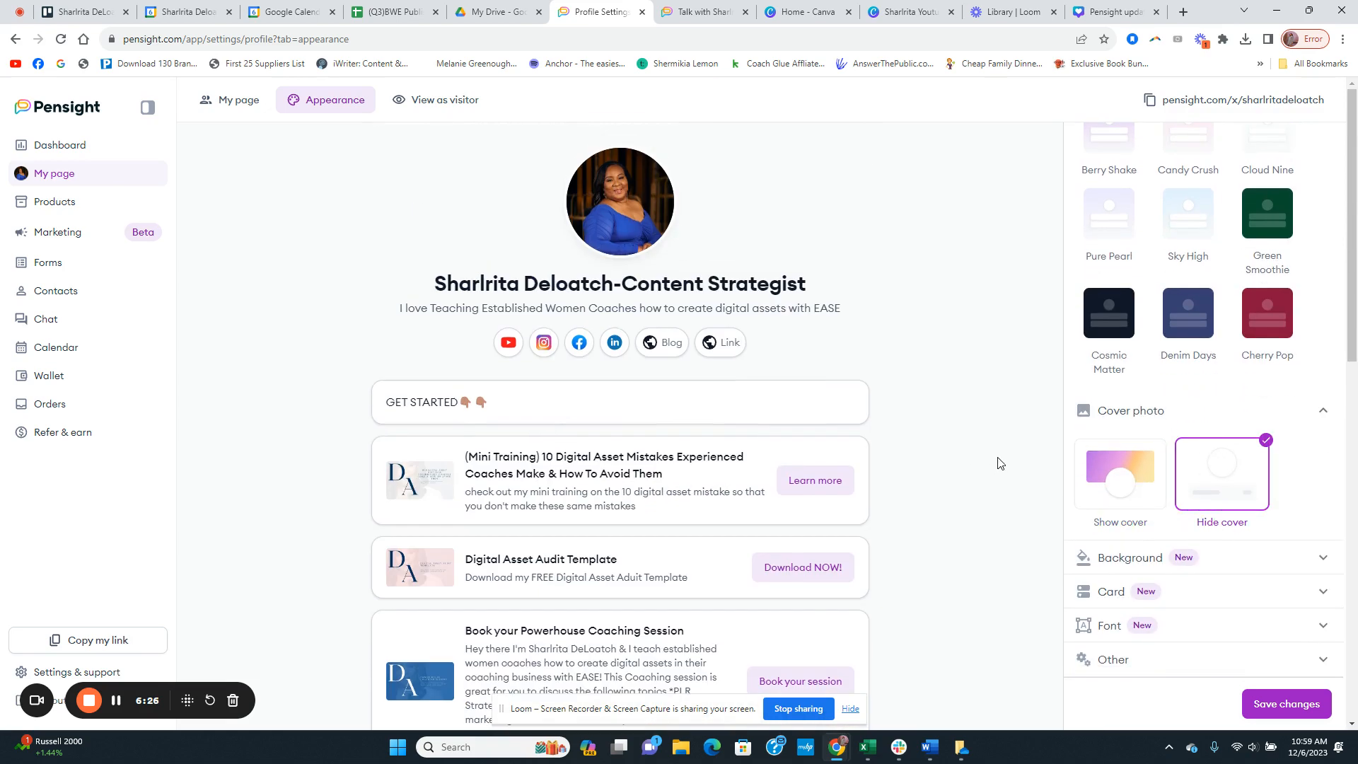
click(1140, 478)
scroll(1025, 488, down, 3)
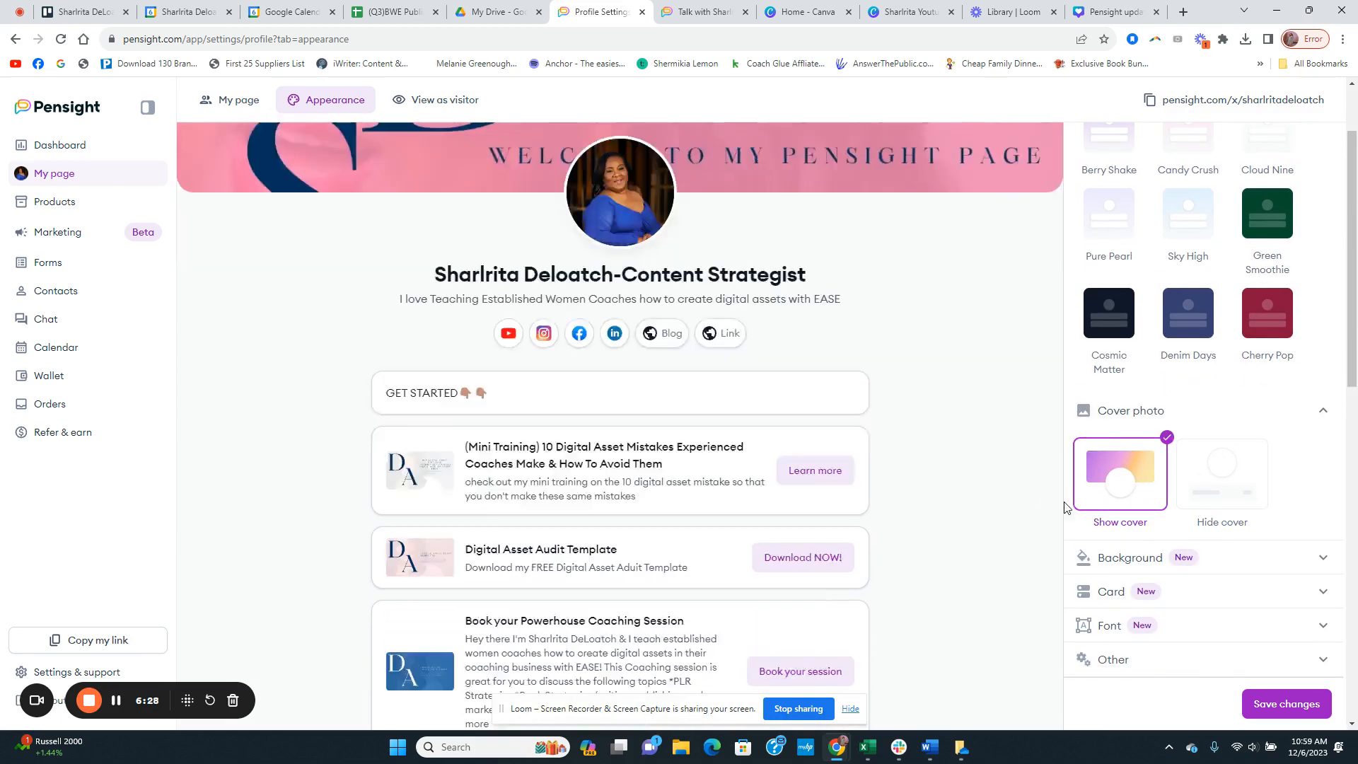
Step: Try a gradient for the page background and switch it to a flat lilac colour, #F3E7FA
click(1184, 566)
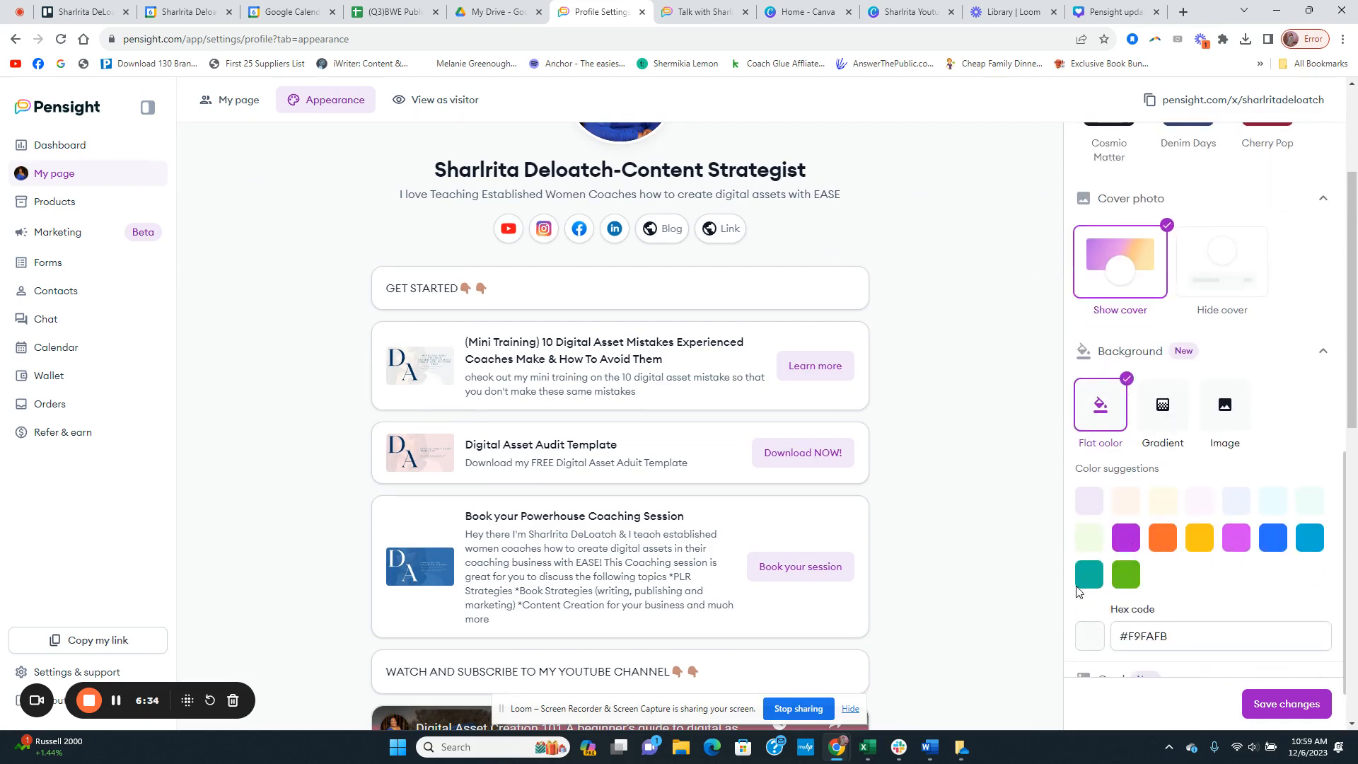
scroll(991, 536, down, 3)
scroll(1003, 554, up, 6)
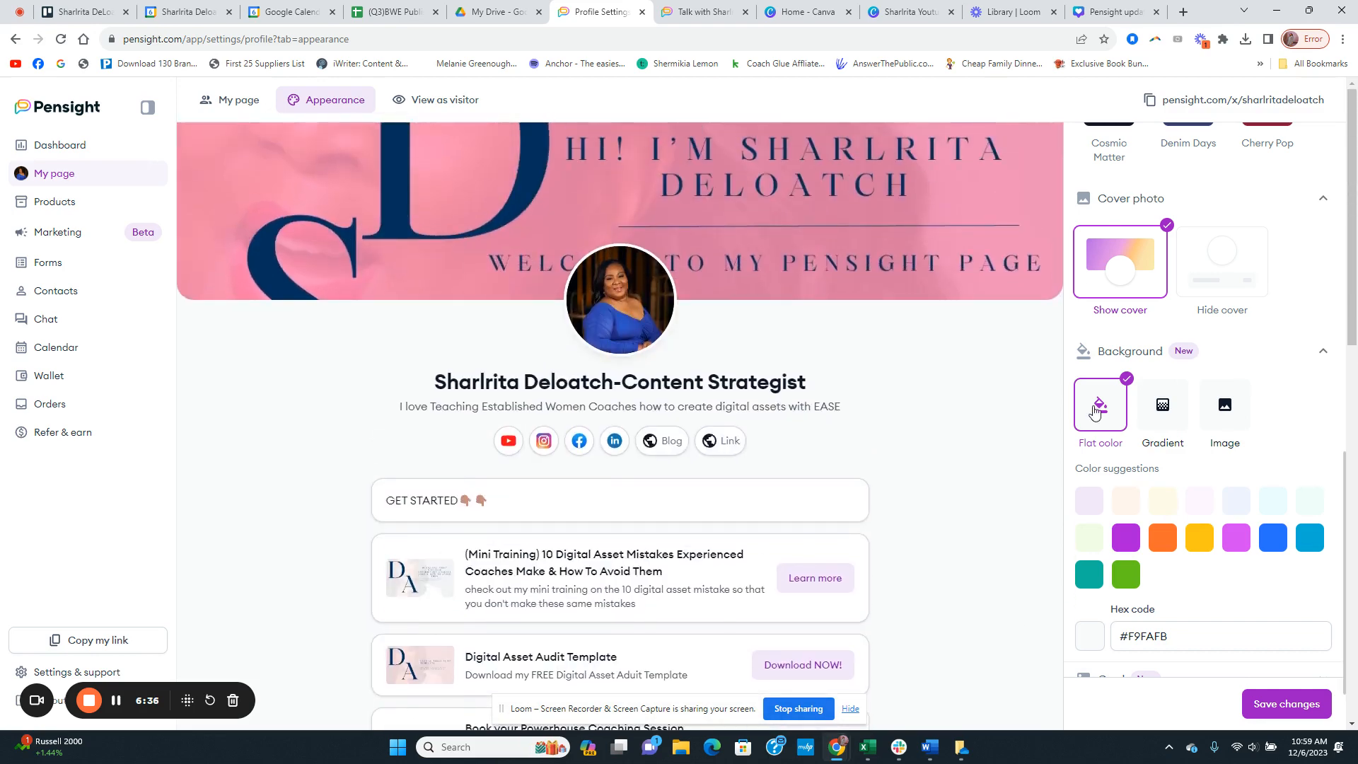
click(1163, 410)
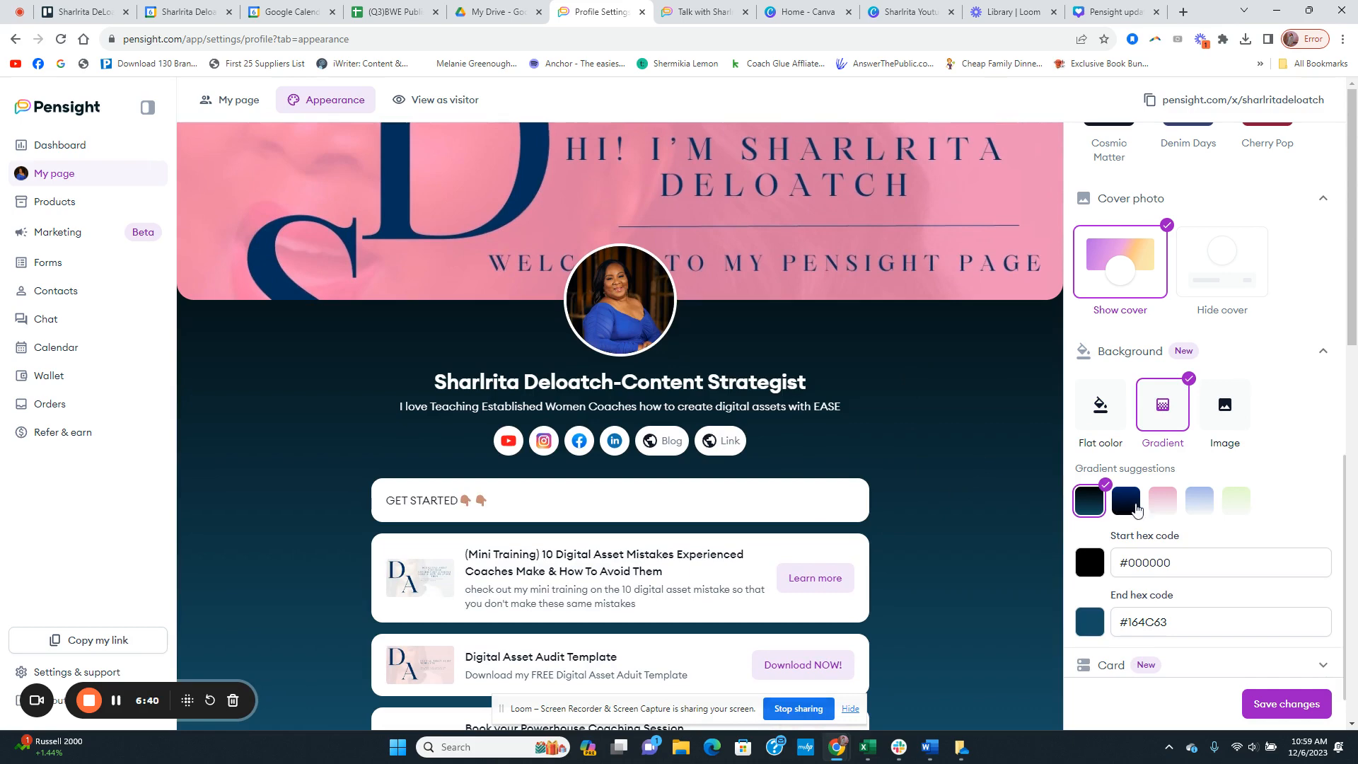
click(1167, 501)
click(1105, 411)
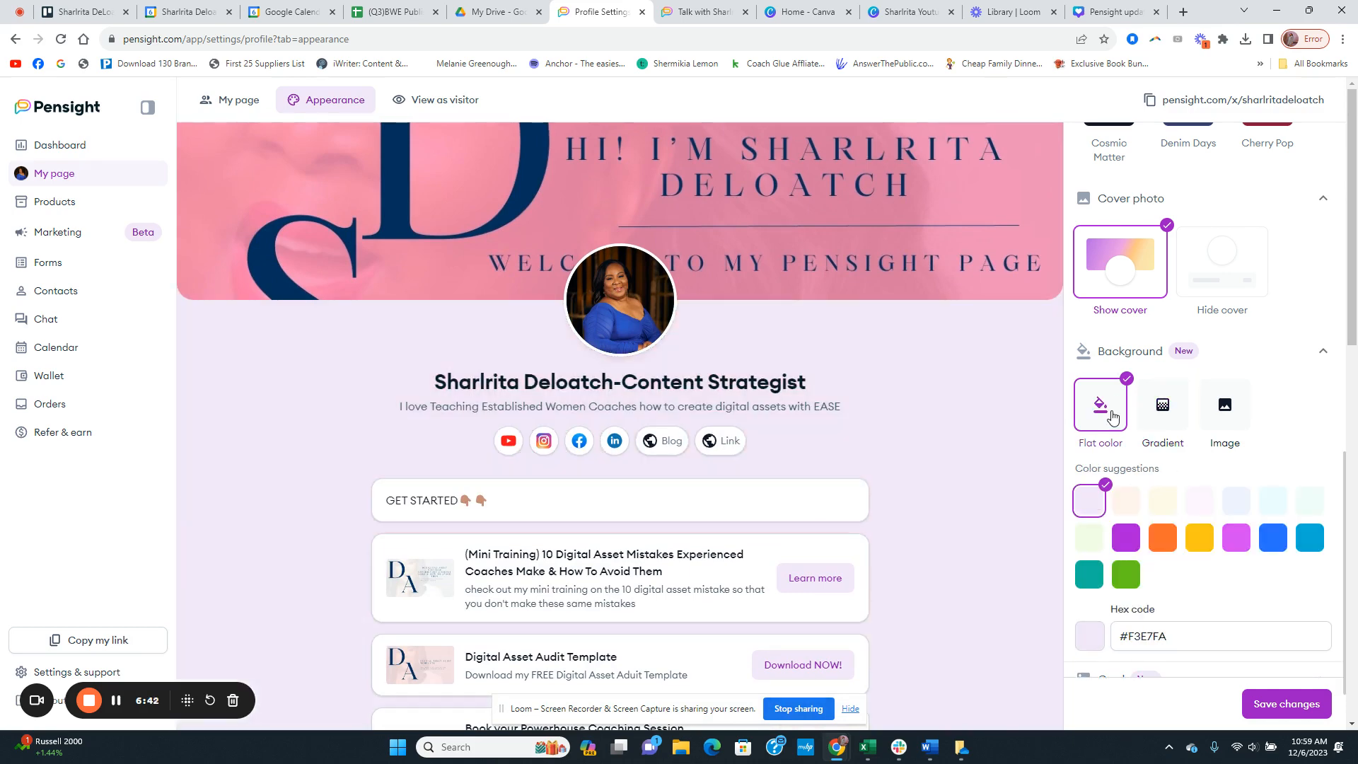
Step: Apply the Classic template to the page and set the cover photo to Show cover
scroll(1145, 424, up, 10)
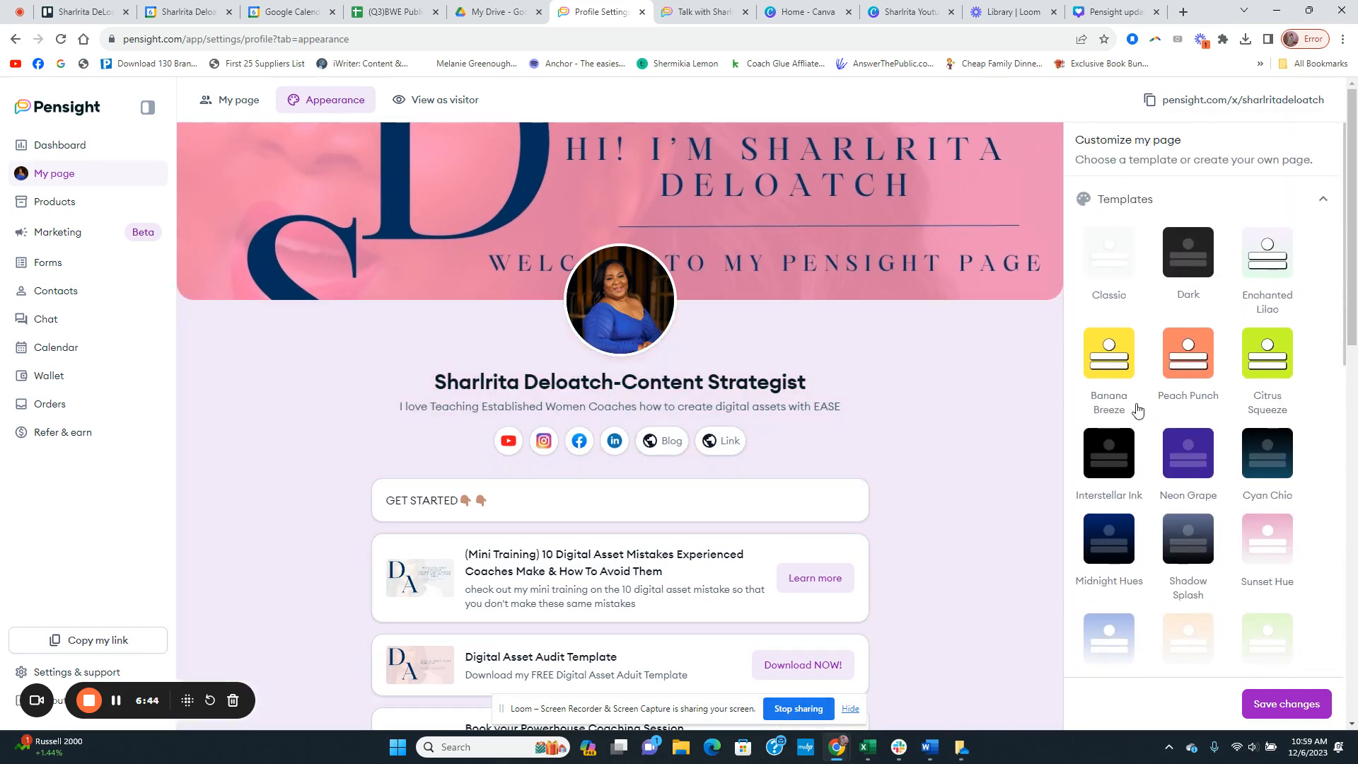
click(1095, 265)
scroll(908, 518, down, 4)
scroll(1021, 479, up, 4)
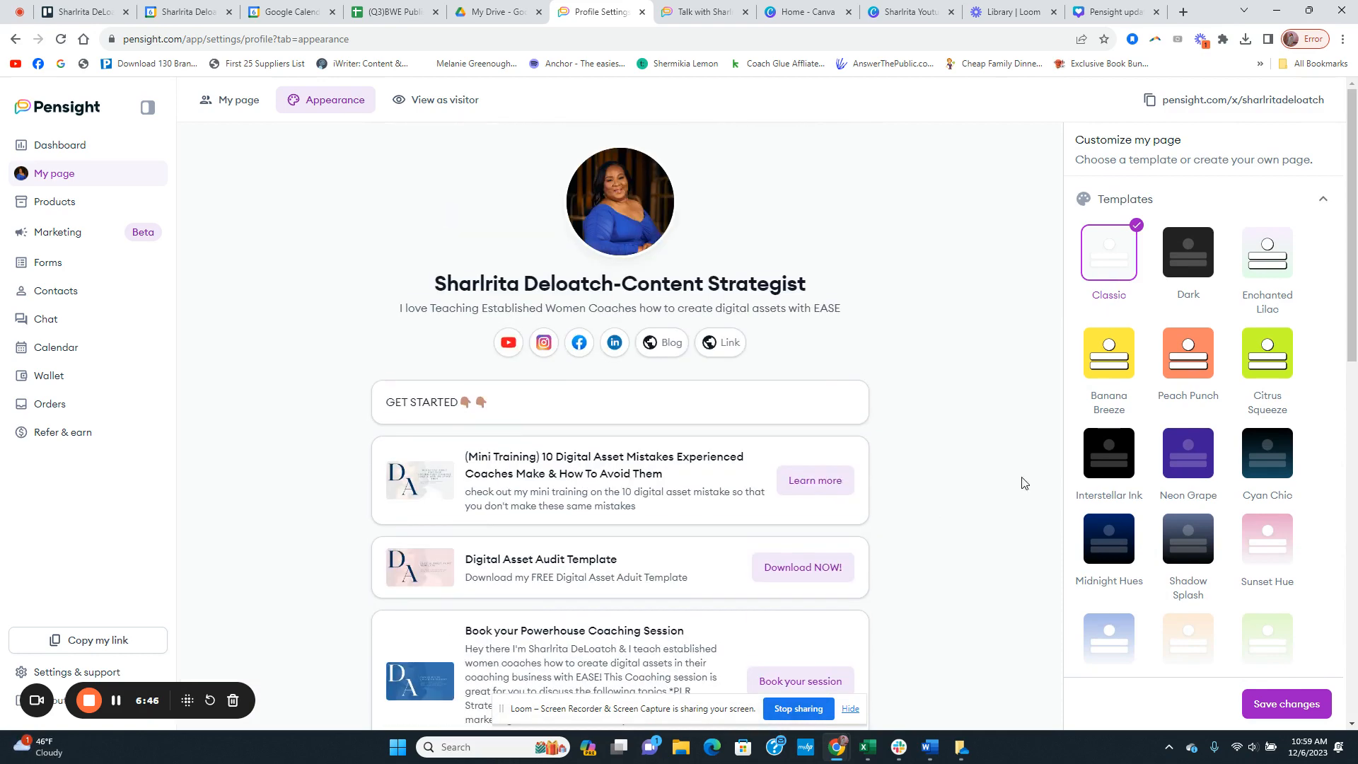
scroll(1153, 467, down, 8)
click(1129, 462)
scroll(1187, 499, down, 6)
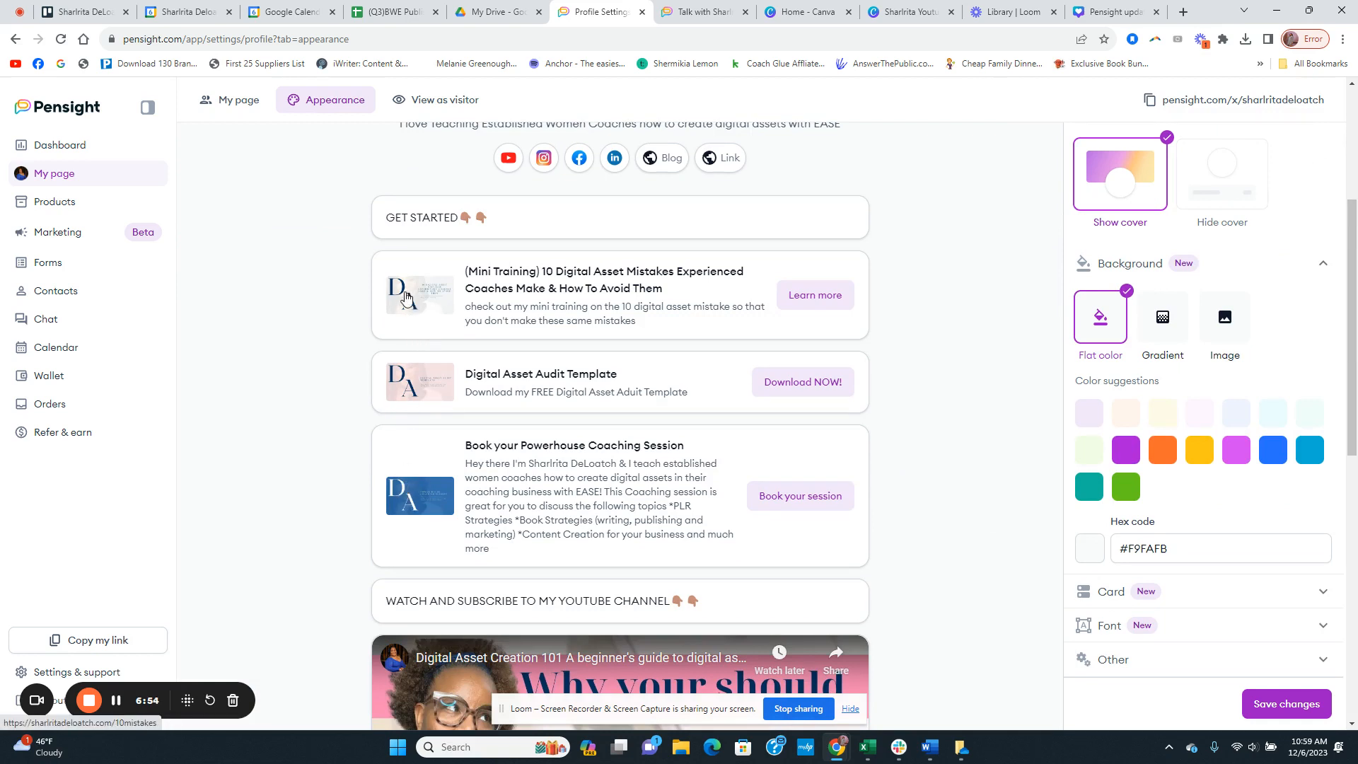
Step: Switch to Canva and bring up the Pensight updated covers design
click(798, 20)
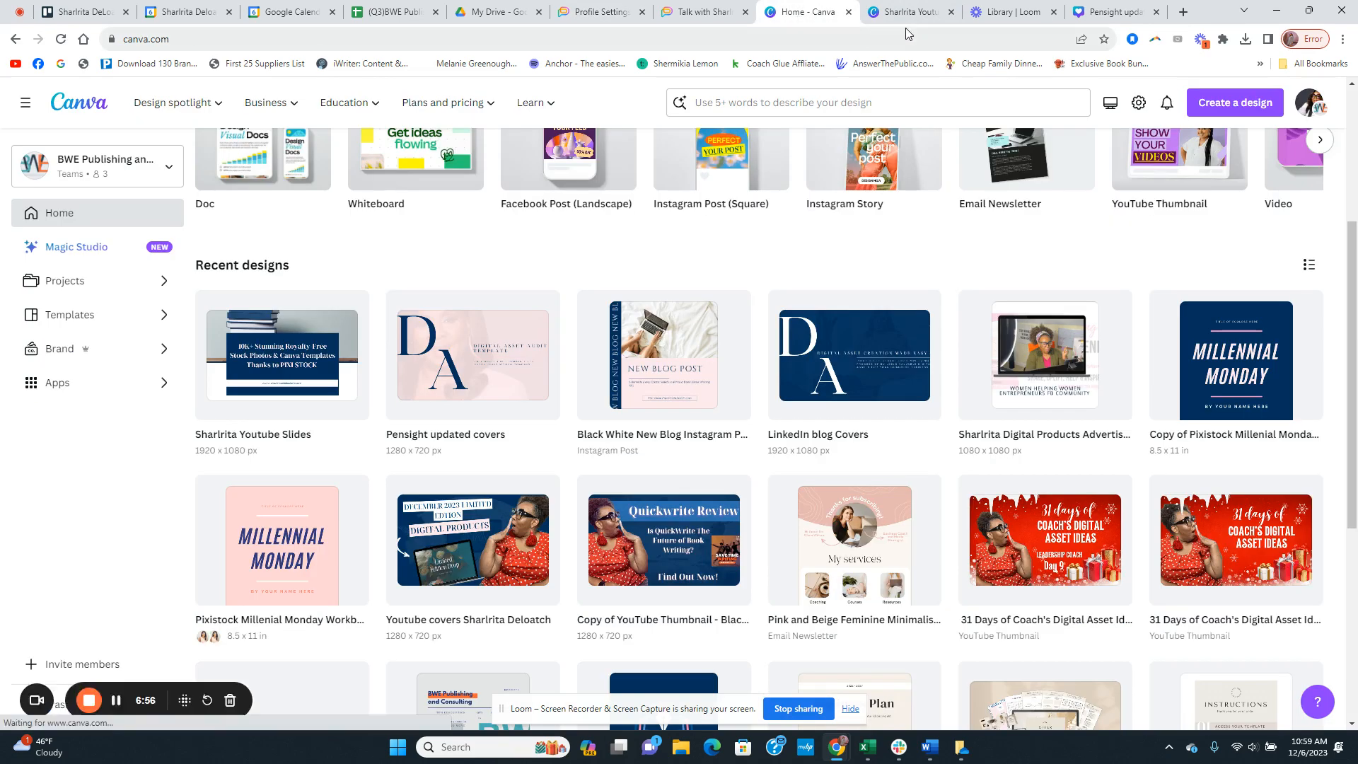
click(906, 23)
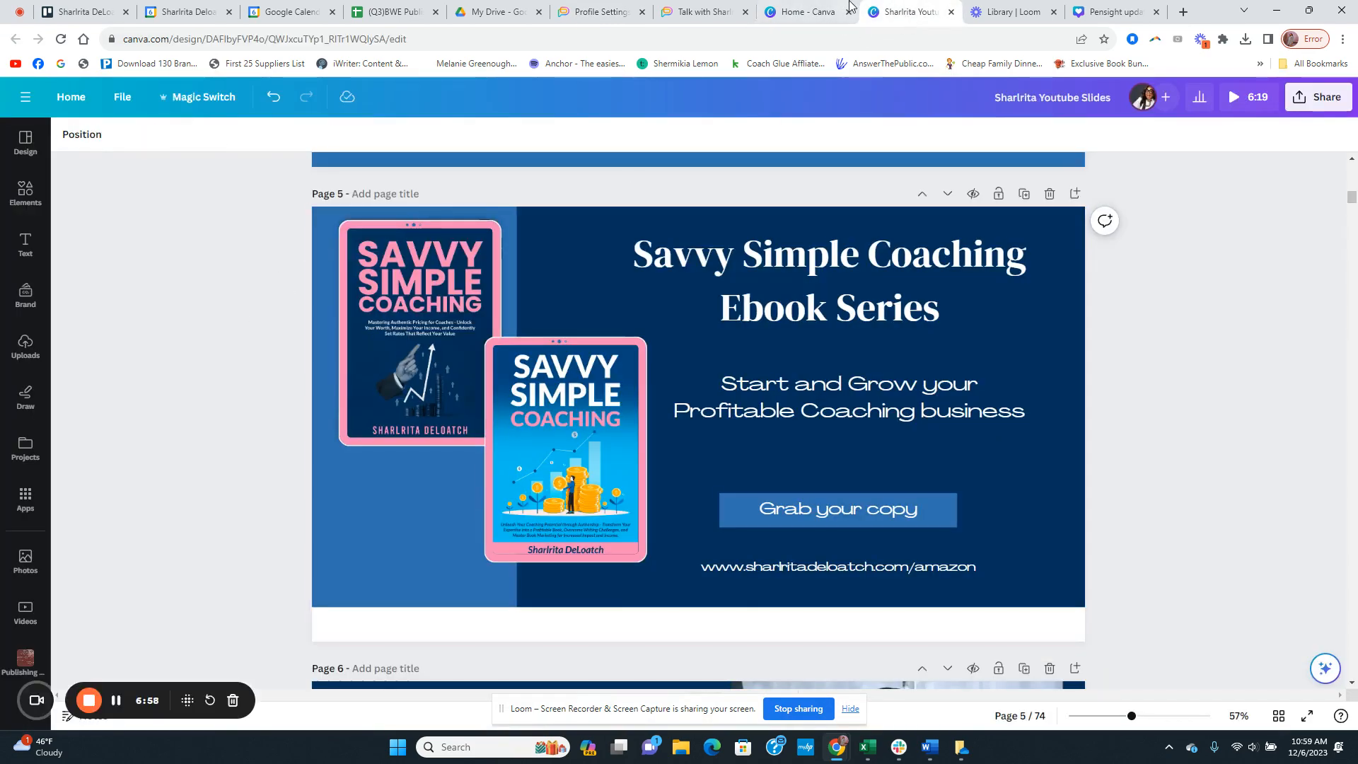
click(803, 15)
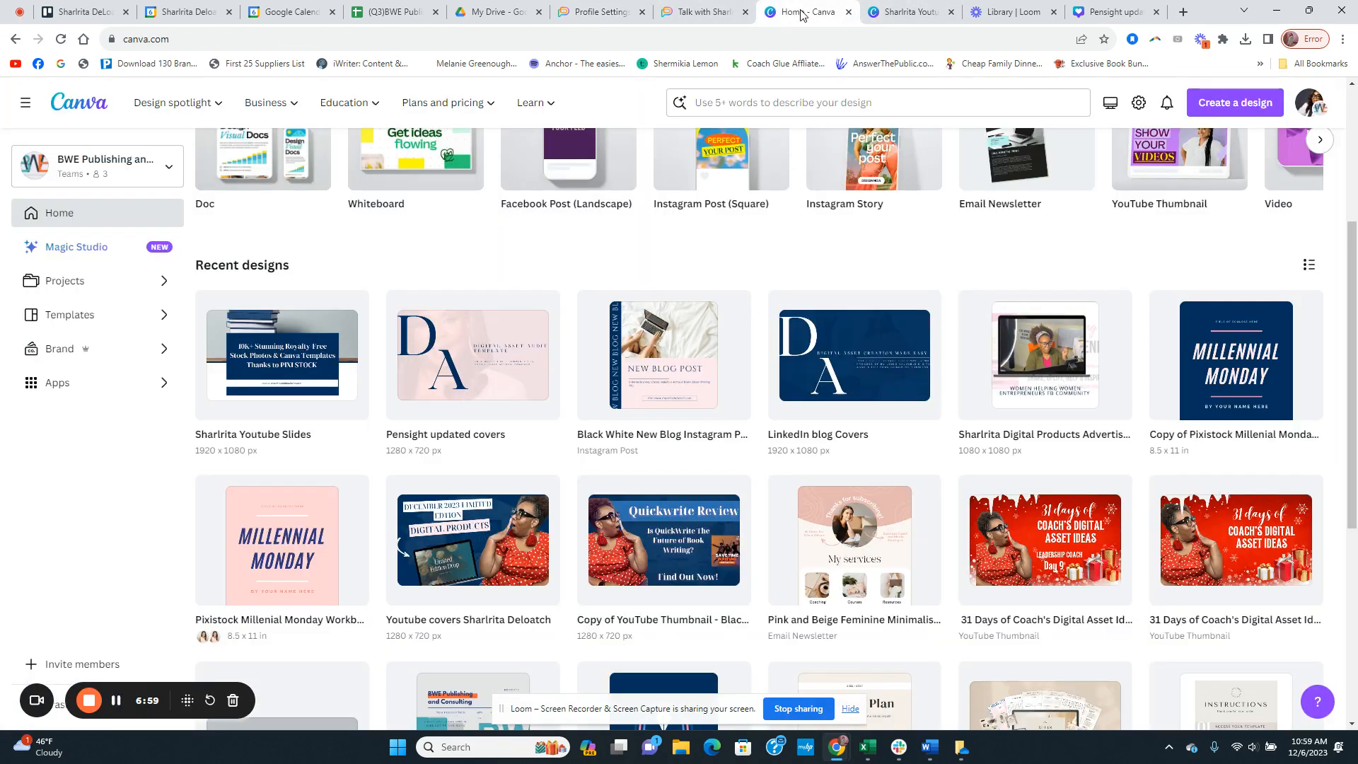
click(1114, 12)
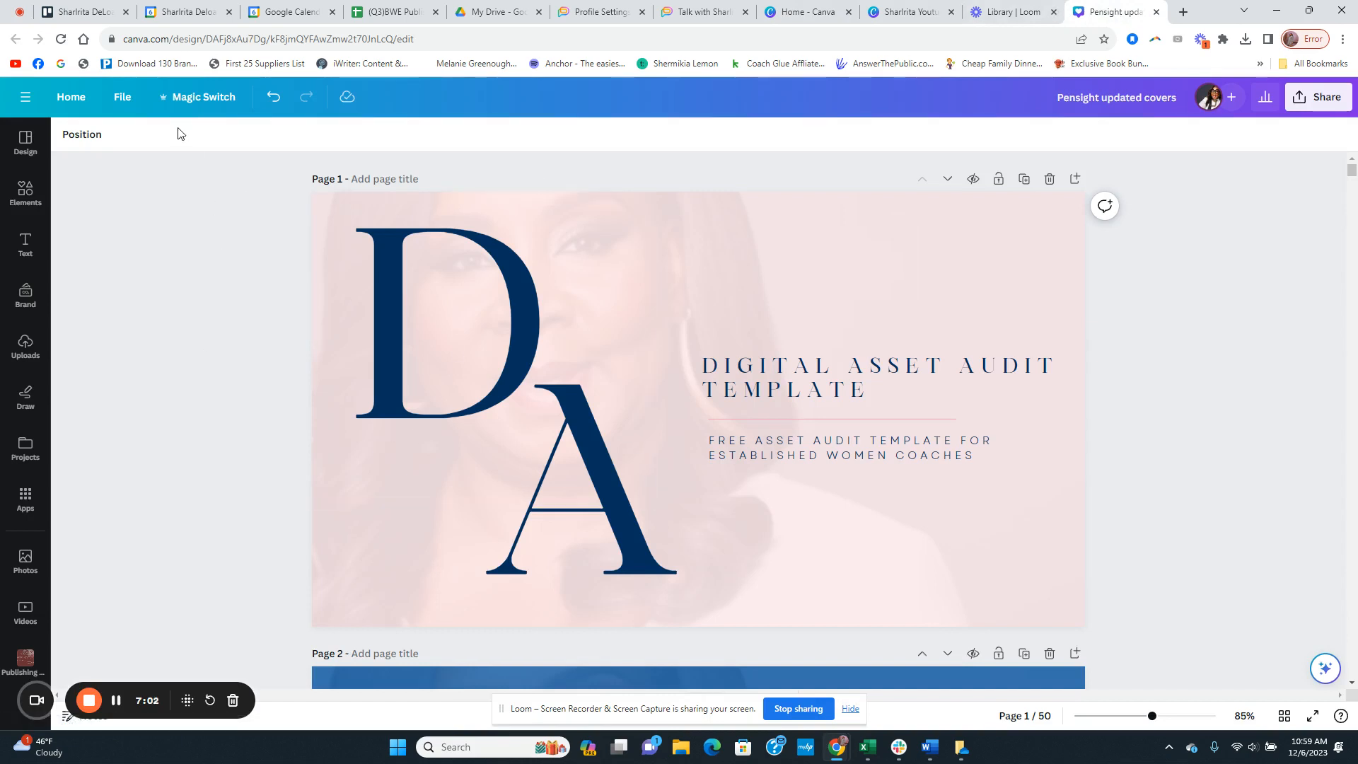
Step: Open the custom size options in Magic Switch for the covers design
click(223, 103)
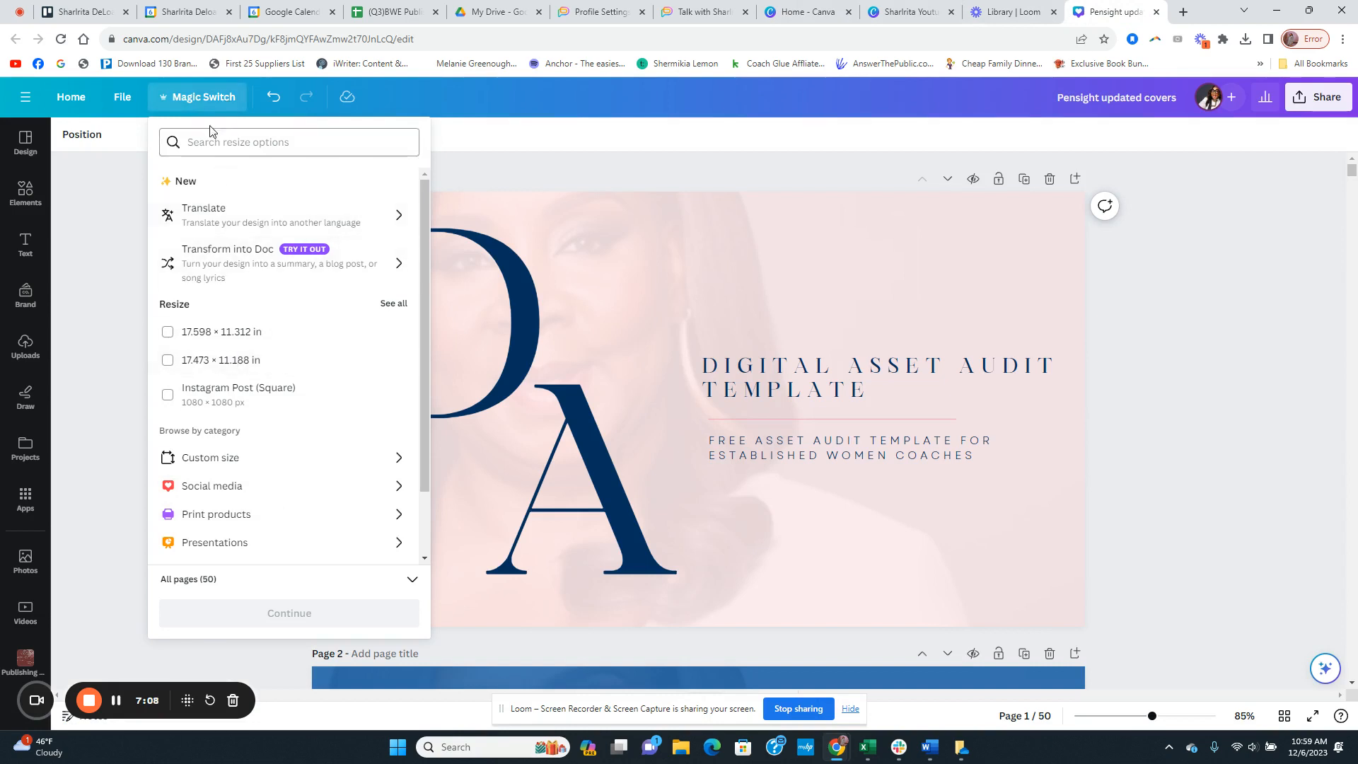
scroll(225, 471, down, 1)
click(218, 380)
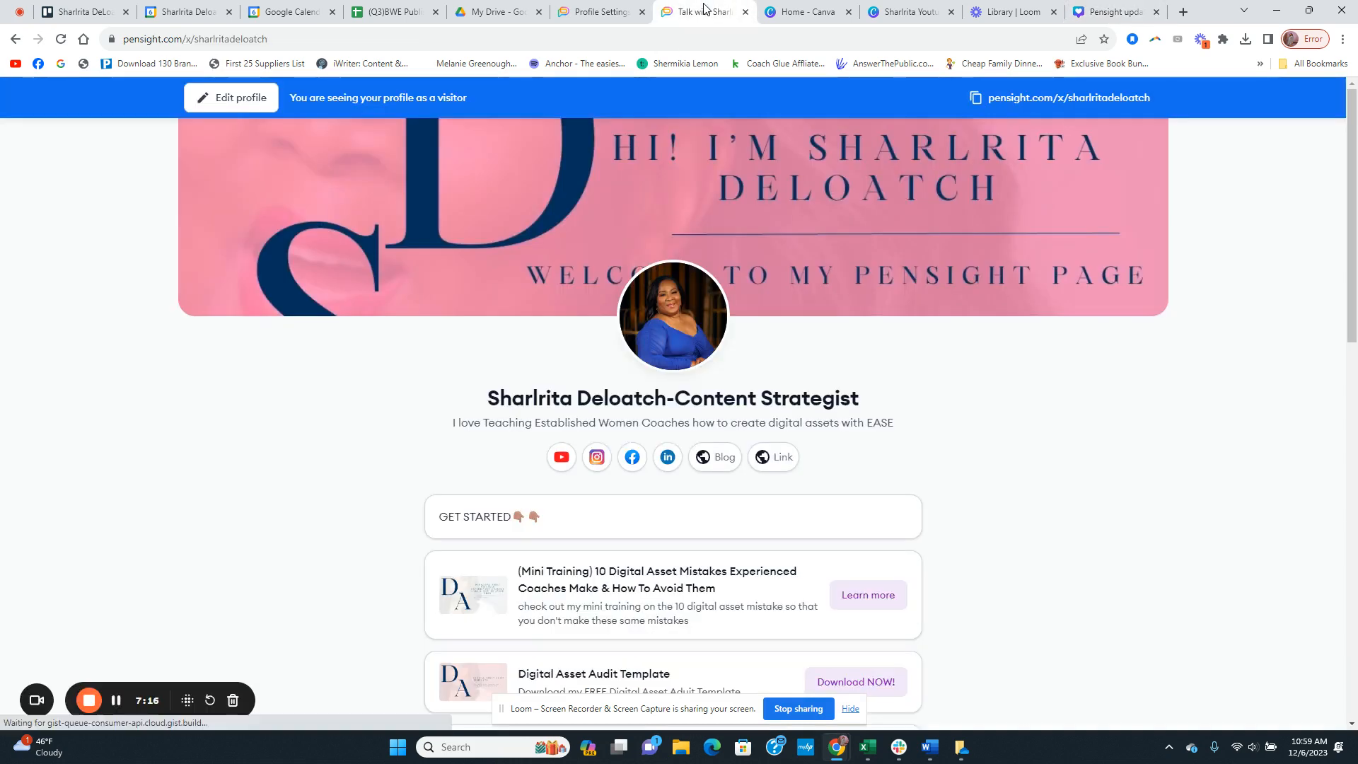
Step: View the public Pensight page as a visitor, return to the Canva covers design and close its resize options
click(699, 12)
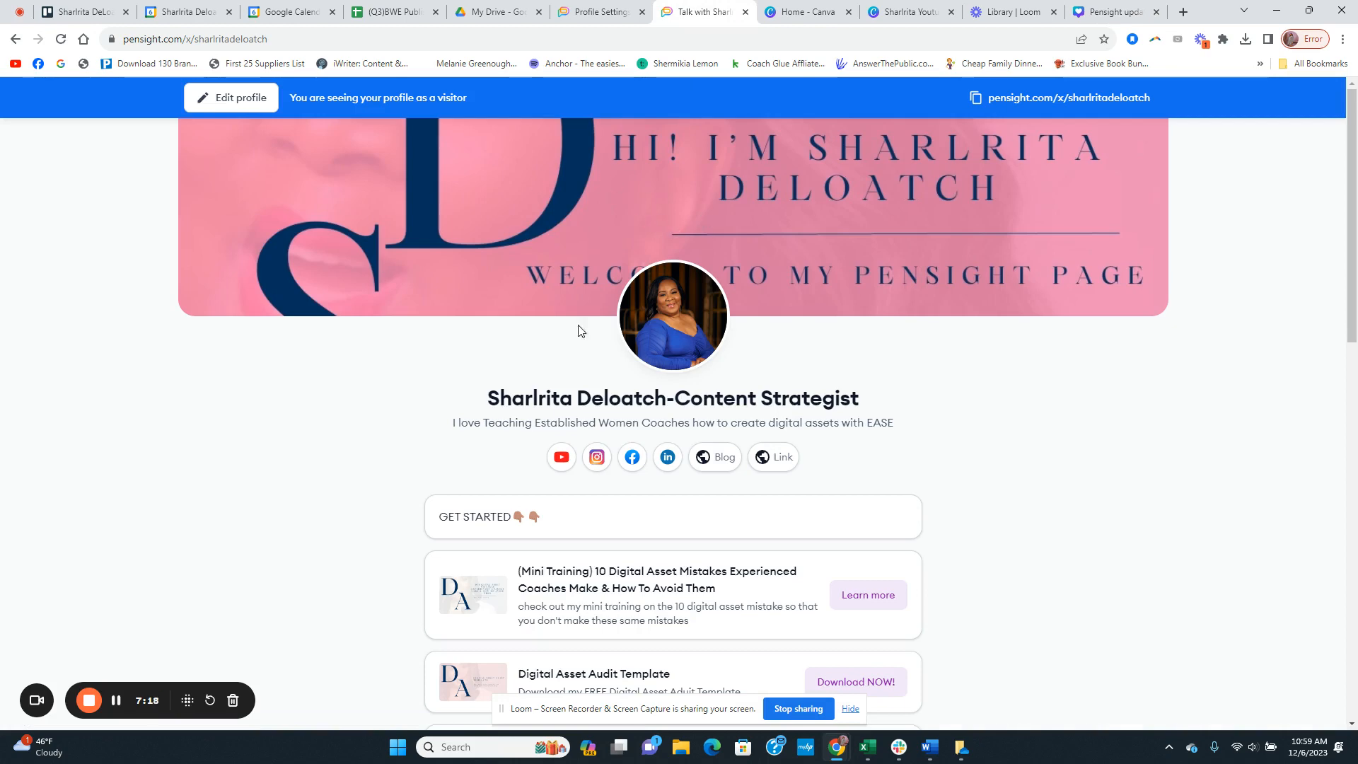
scroll(578, 330, down, 2)
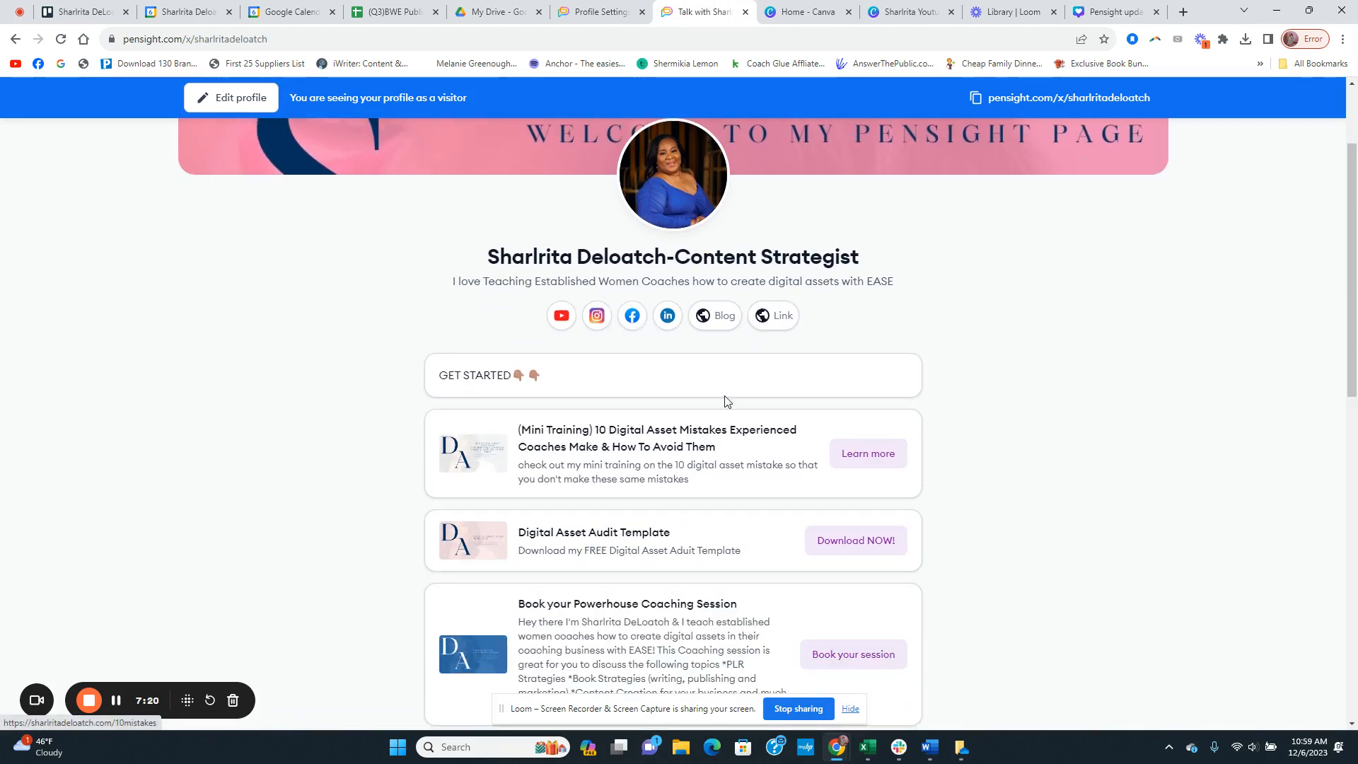
scroll(1137, 287, up, 3)
click(1104, 11)
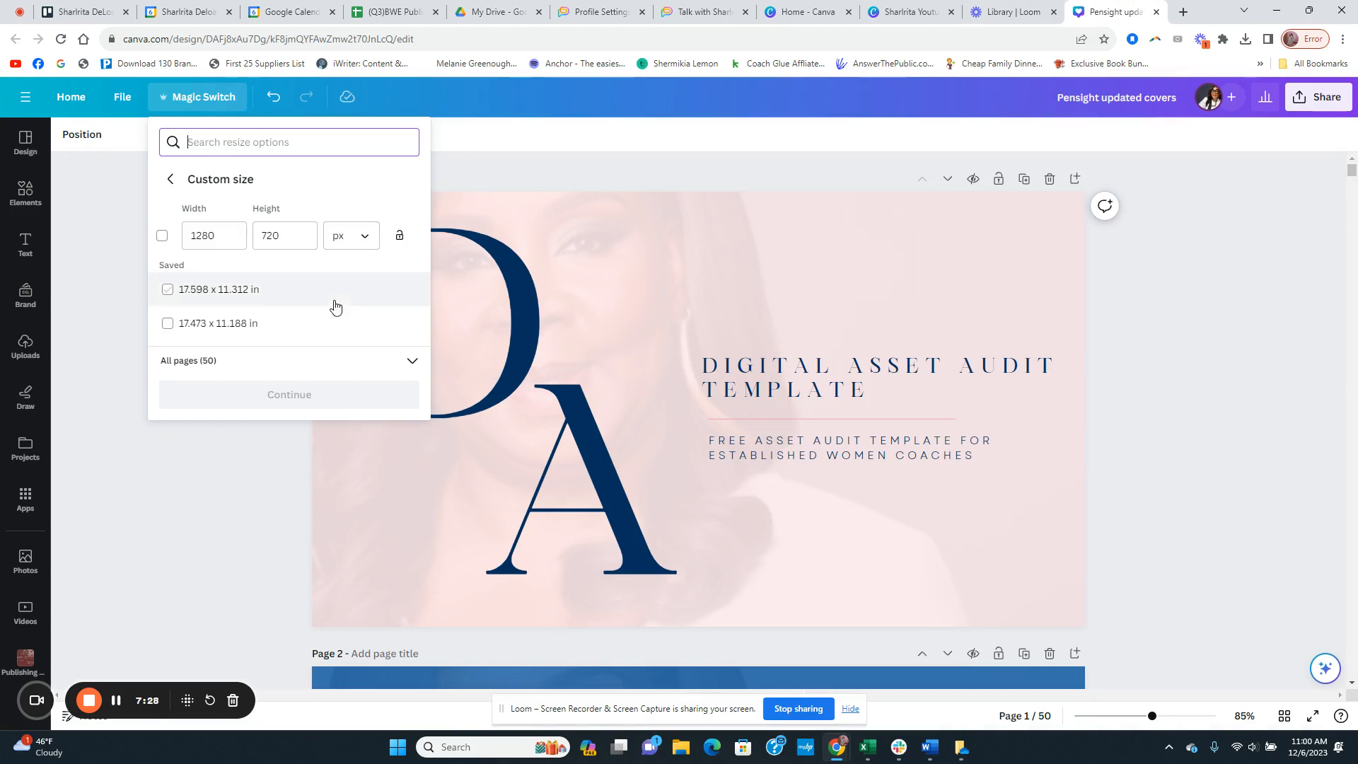
click(216, 525)
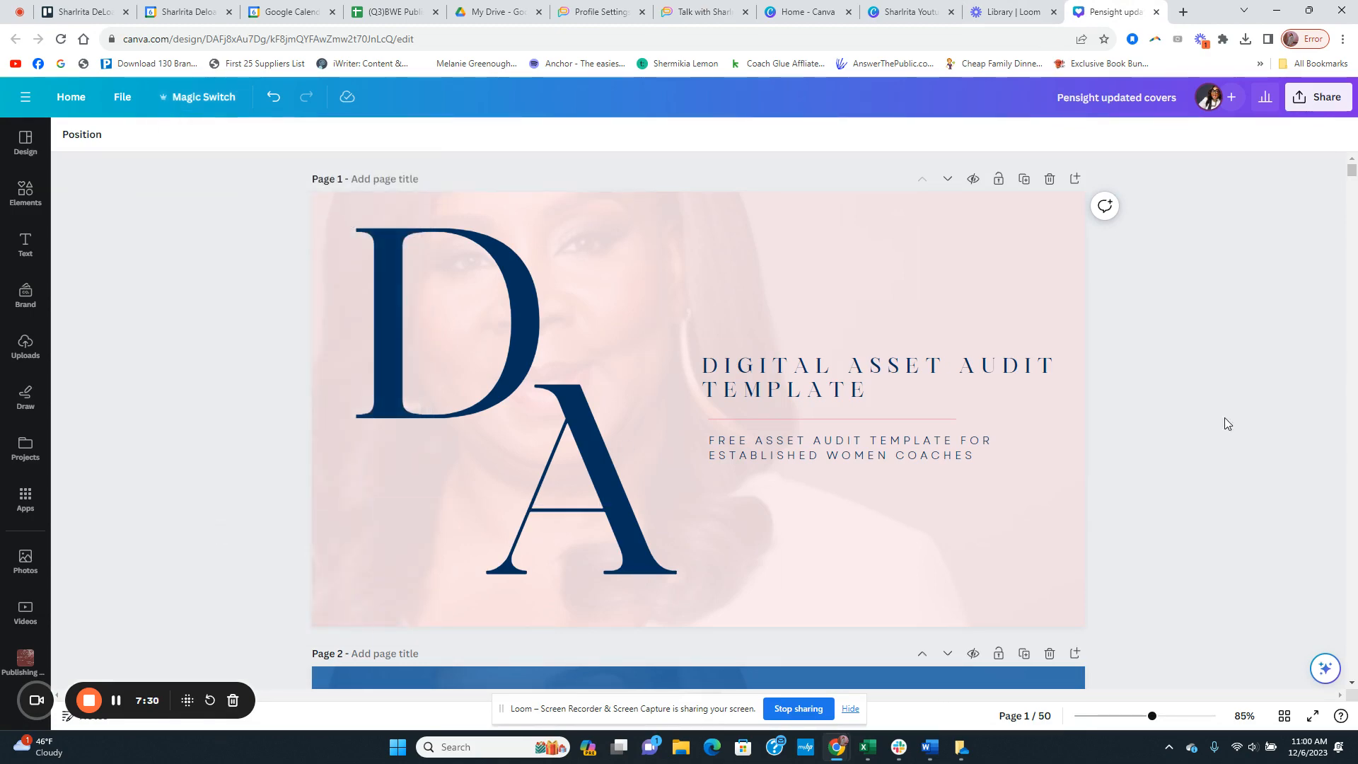
Step: Look through the cover designs from page 1 to page 16 and return to the first page
scroll(1169, 421, down, 4)
scroll(1164, 431, down, 5)
scroll(1162, 452, up, 8)
scroll(1125, 332, down, 6)
scroll(1105, 360, down, 9)
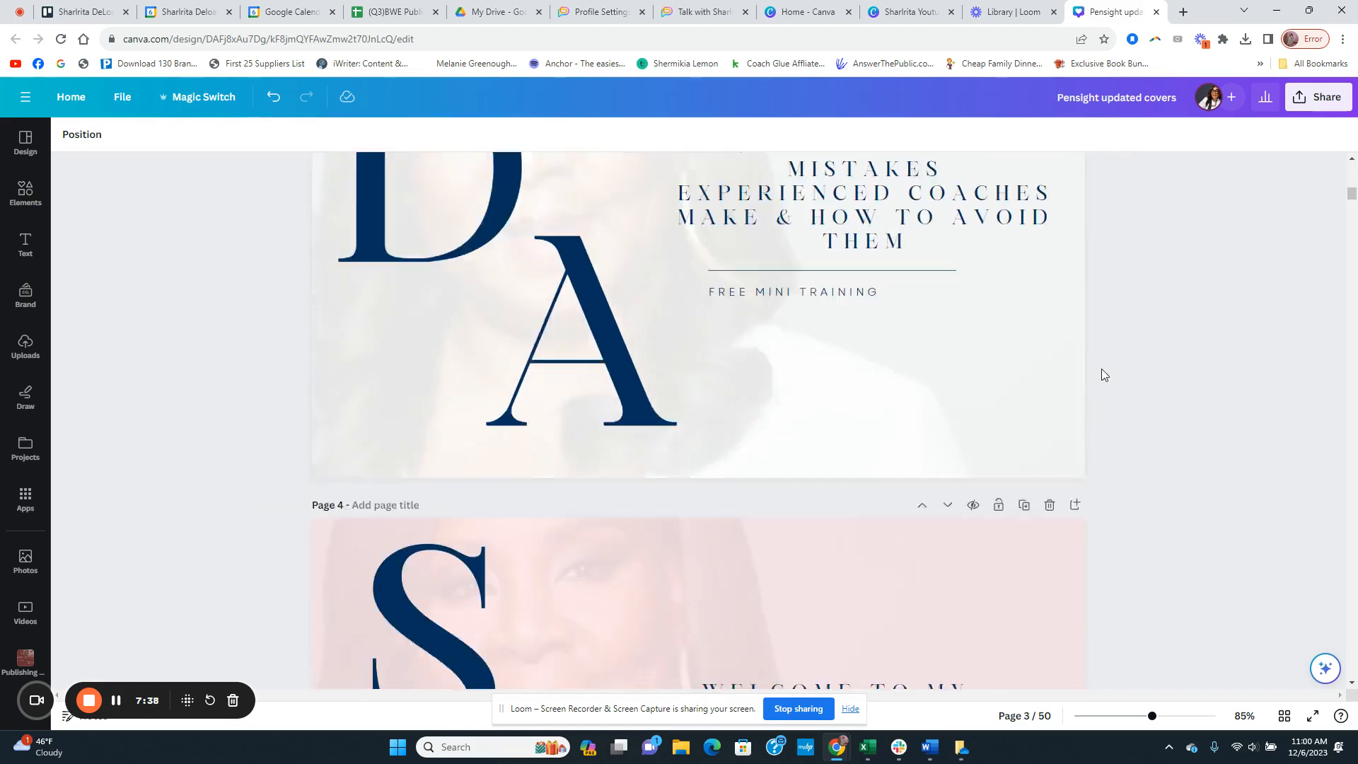
scroll(1101, 375, down, 12)
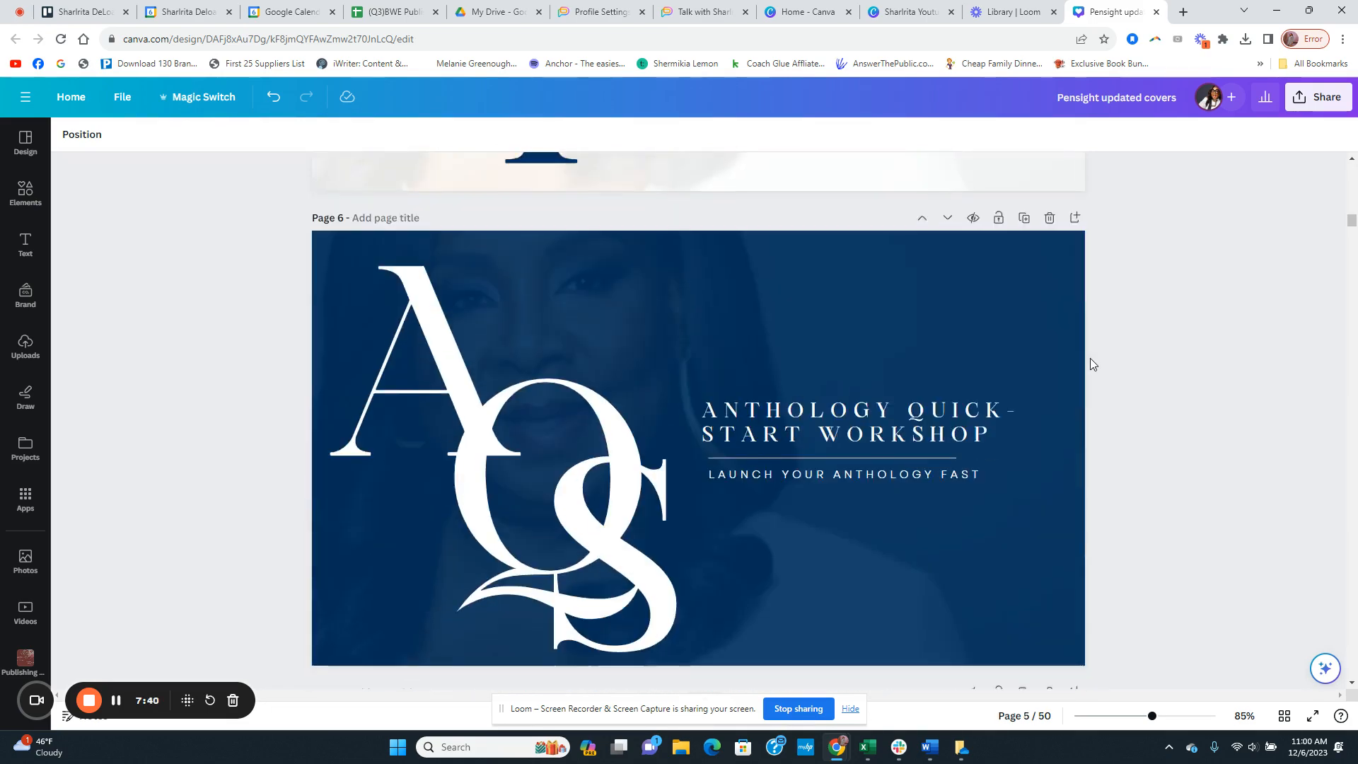
scroll(1090, 364, down, 12)
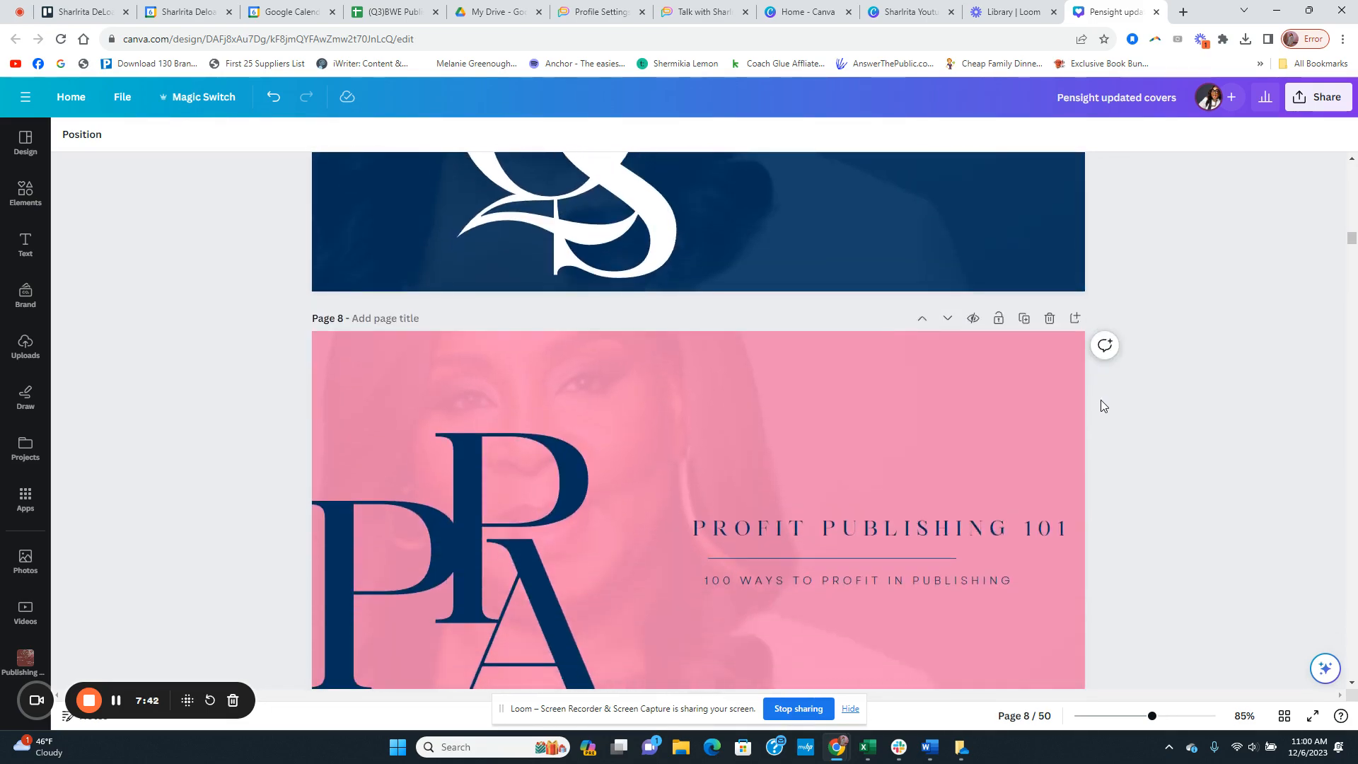
scroll(1100, 403, down, 8)
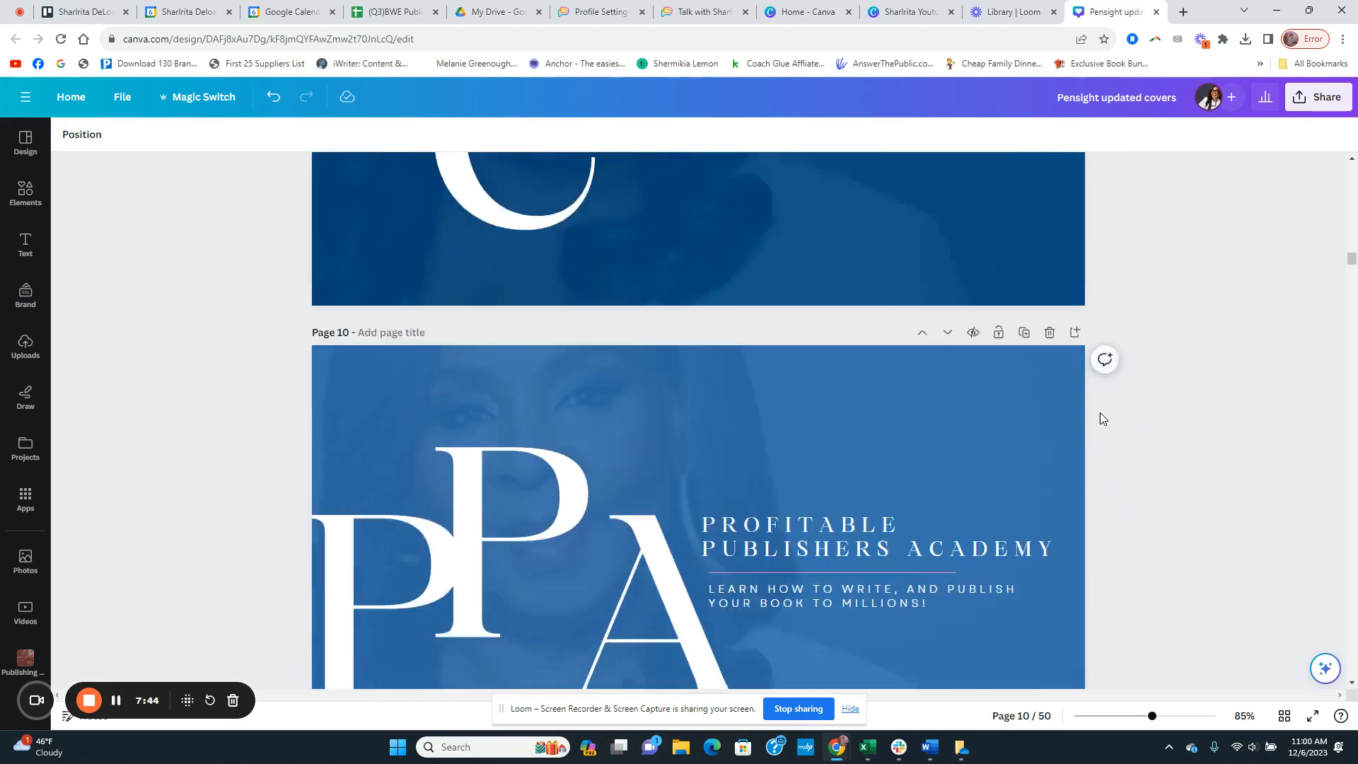
scroll(1101, 413, down, 8)
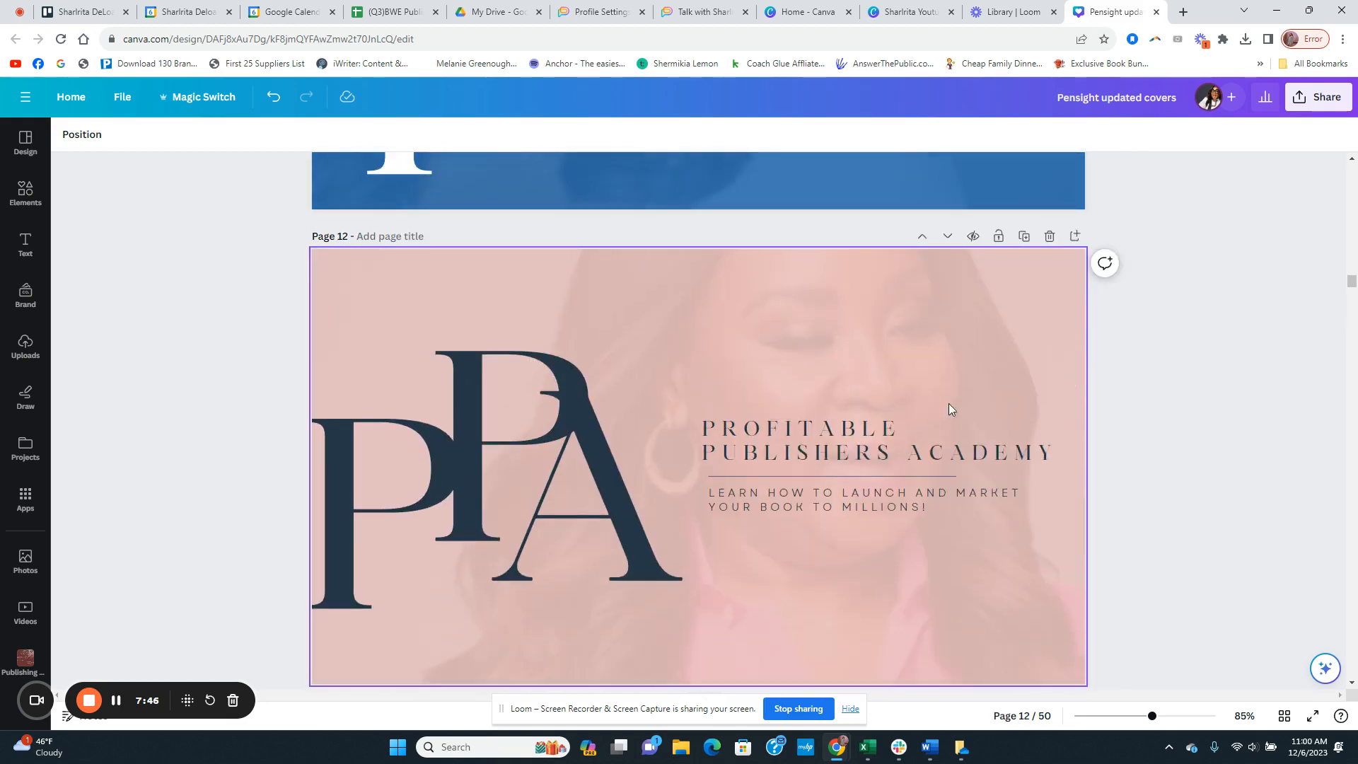
scroll(948, 409, down, 16)
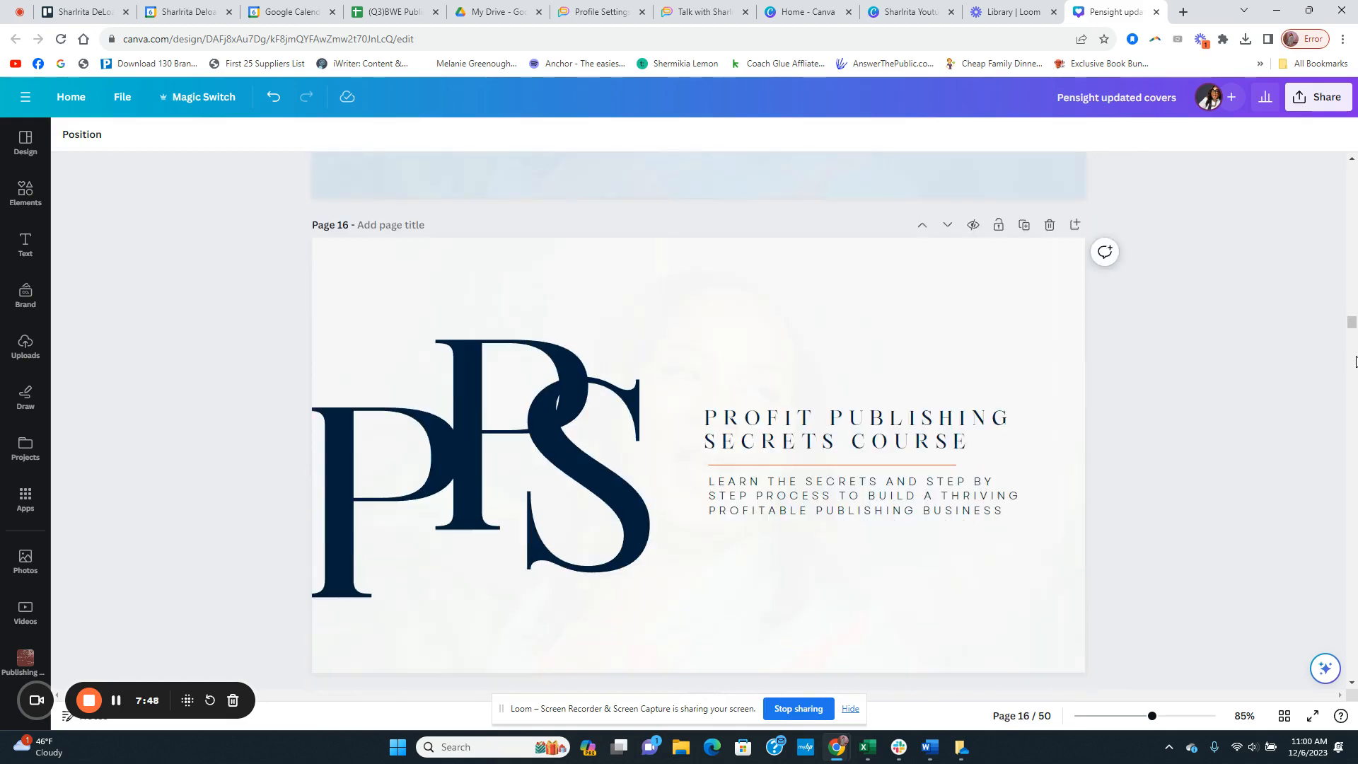
drag(1351, 324, 1351, 167)
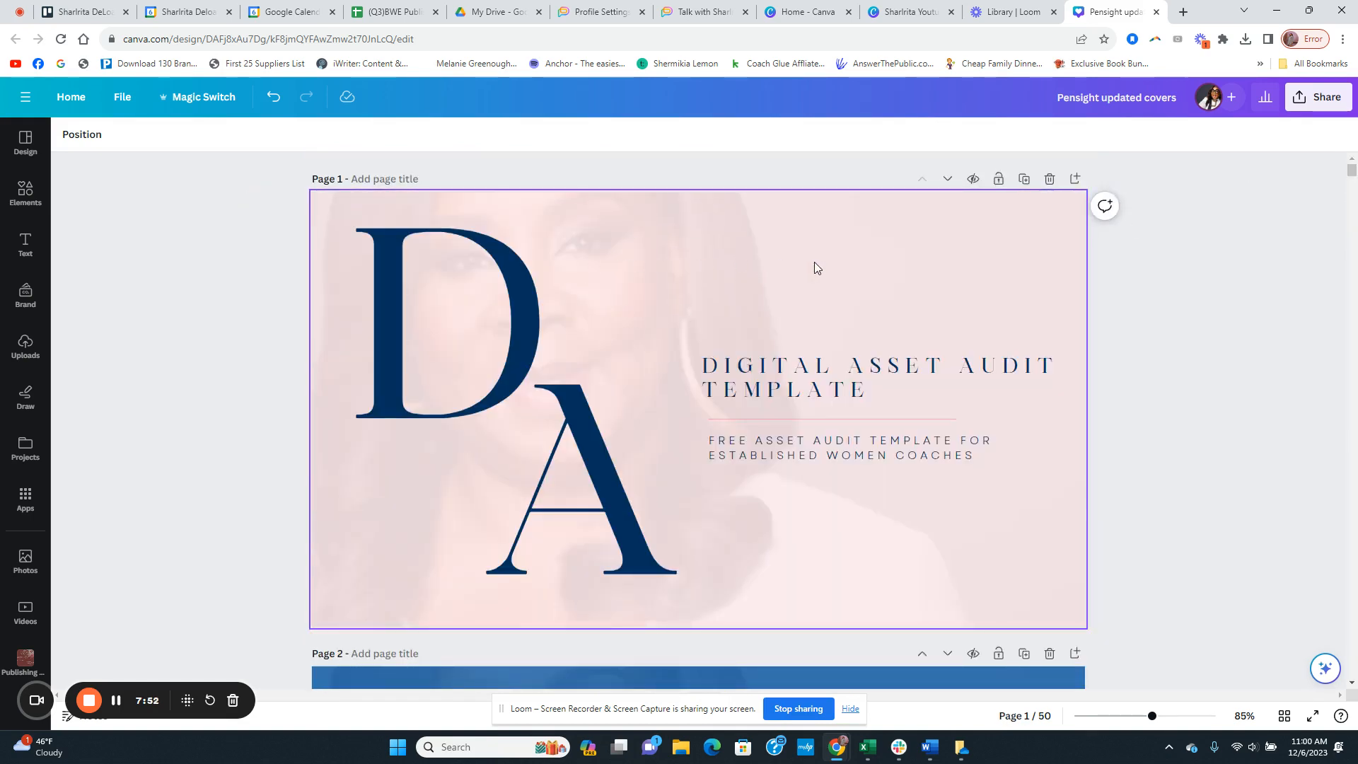
Step: Open the background photo of the page 1 cover for cropping to inspect the full image, and leave the crop unchanged
click(770, 264)
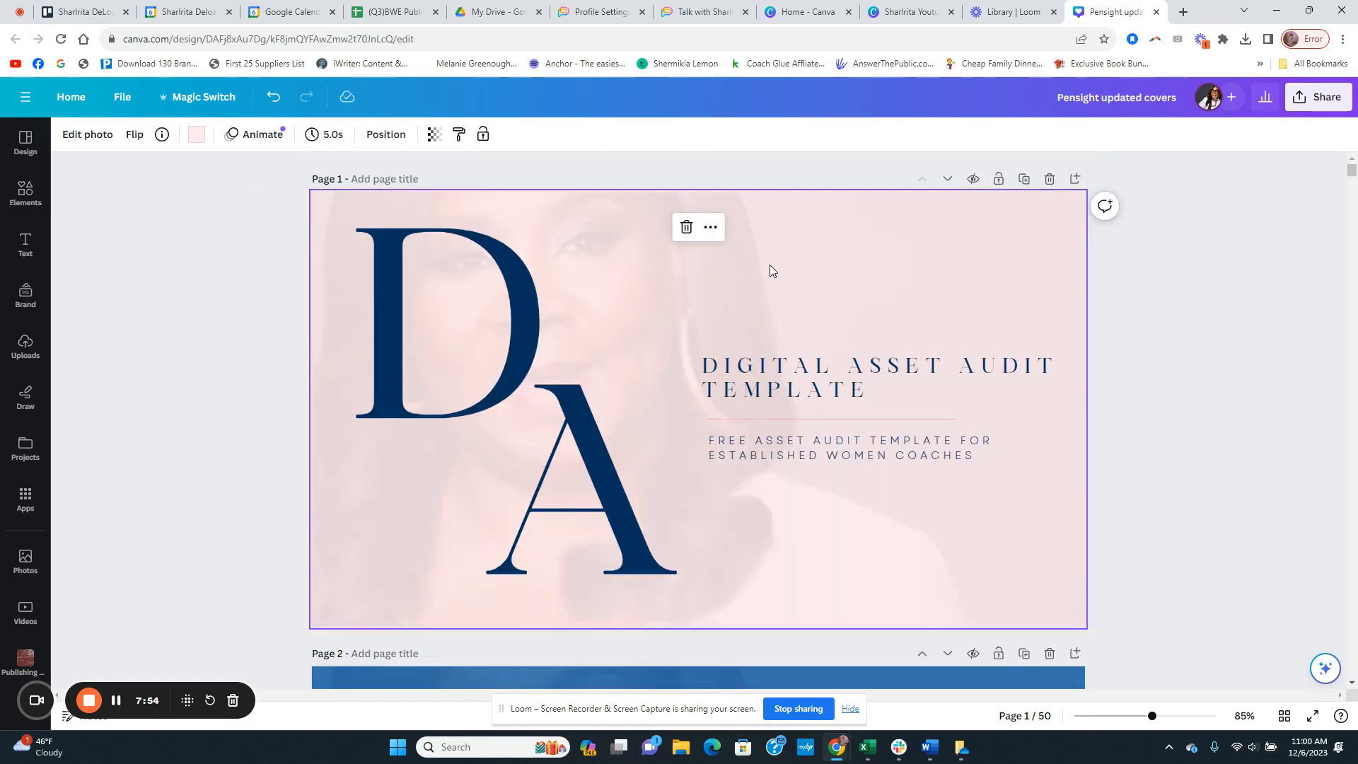
drag(769, 265, 897, 291)
double_click(804, 228)
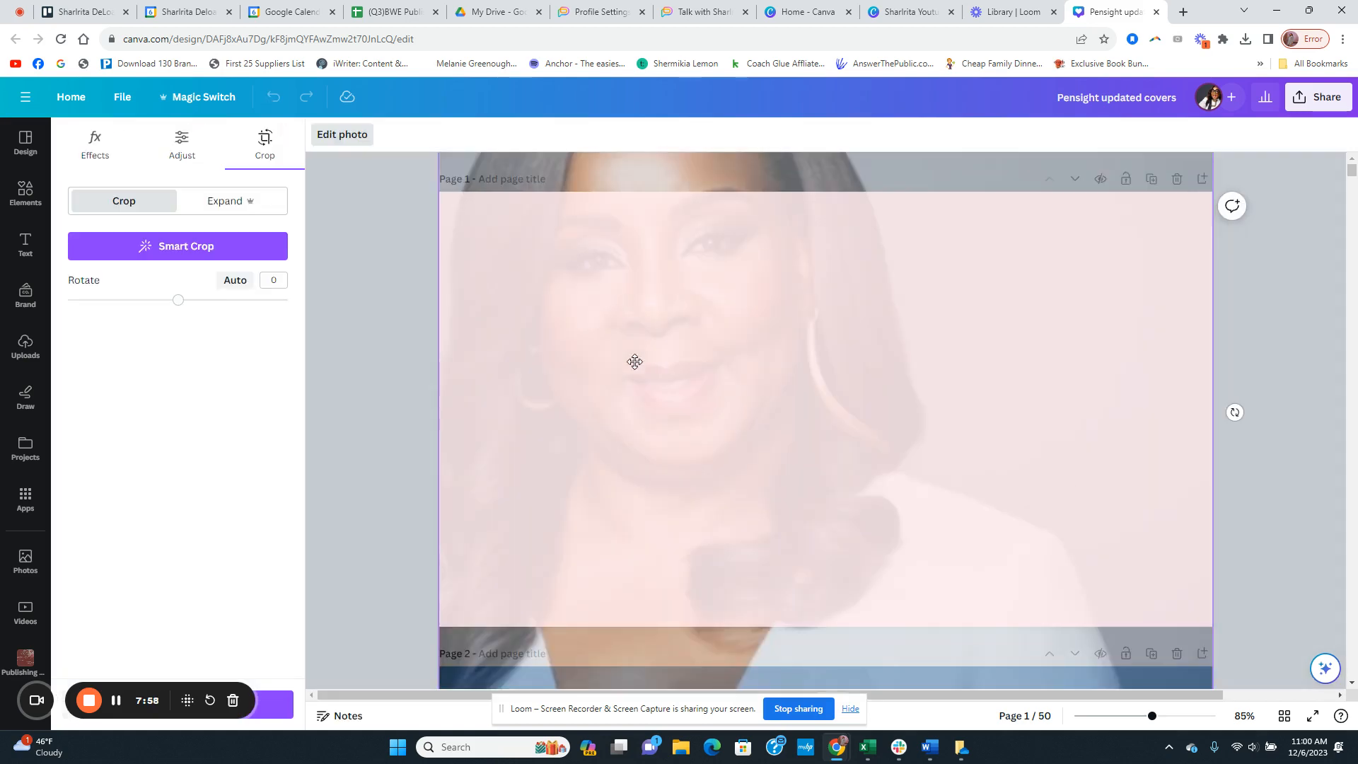
click(382, 350)
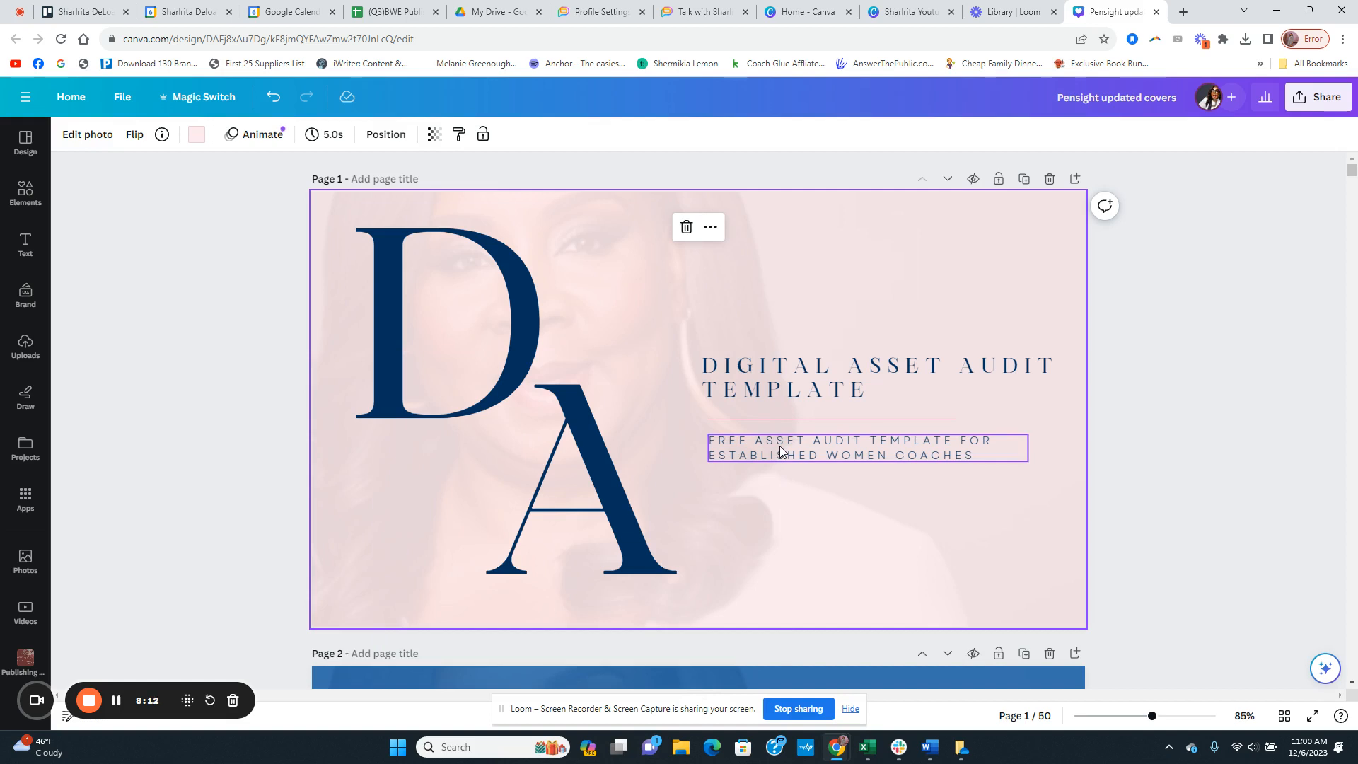
Step: Select the large D and A letters on the page 1 cover to examine their text formatting
click(391, 354)
click(595, 537)
click(453, 332)
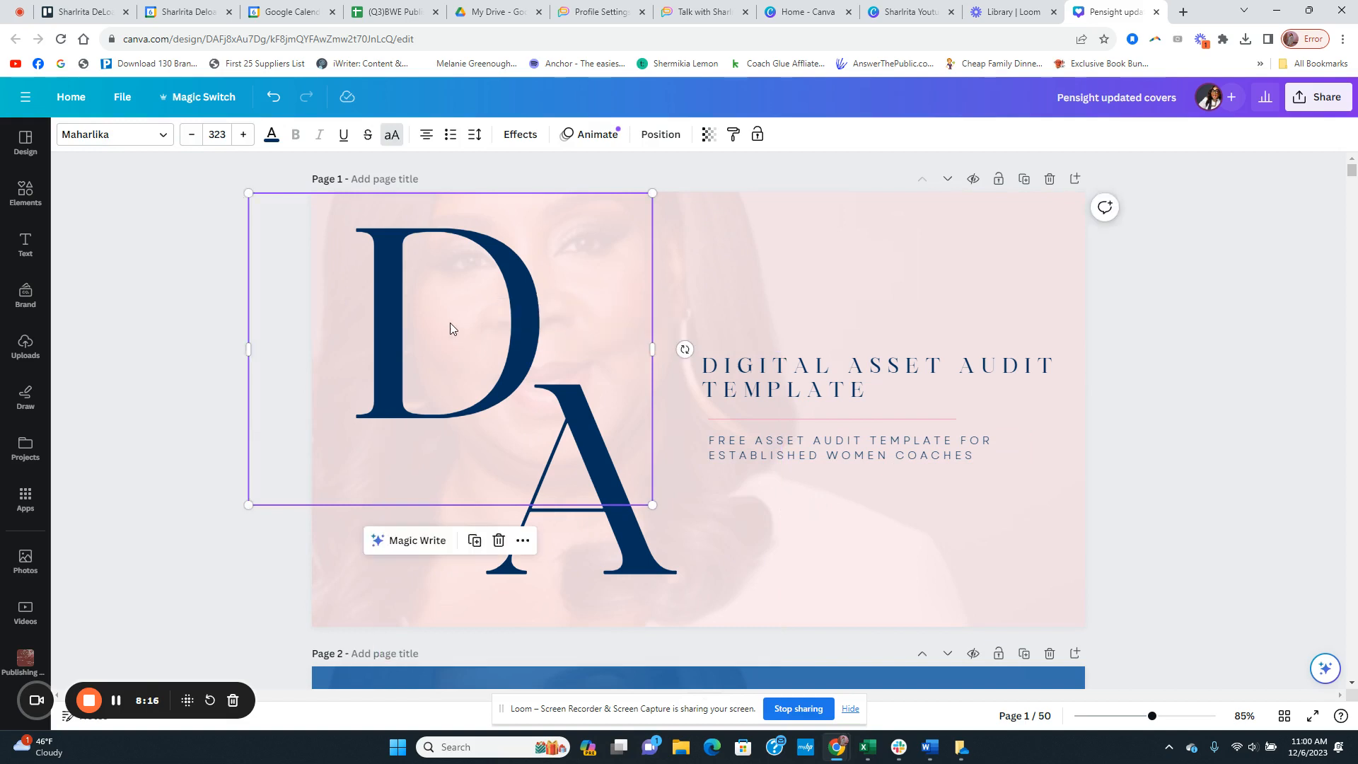
click(450, 321)
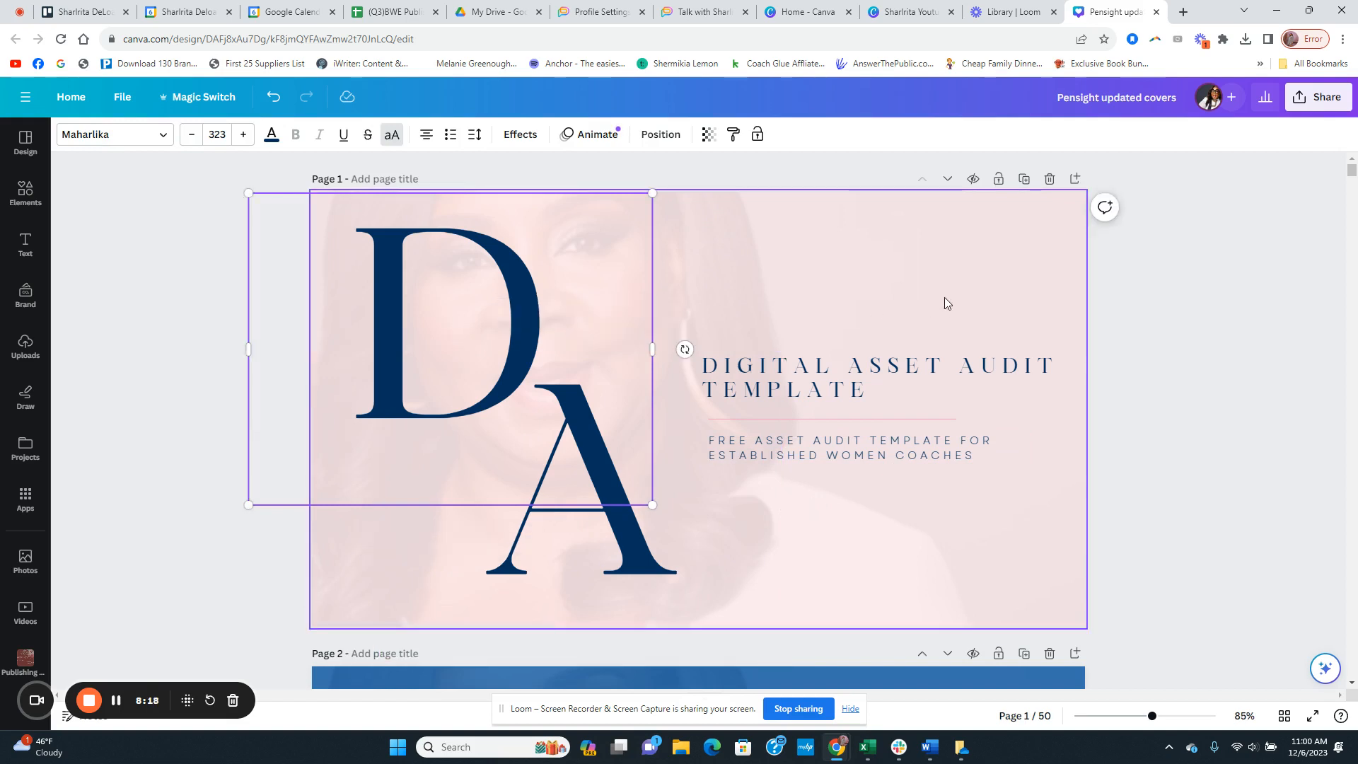
Step: Deselect the letter and review the covers down to page 10, ending back at the Digital Asset Audit Template cover
scroll(1183, 293, down, 2)
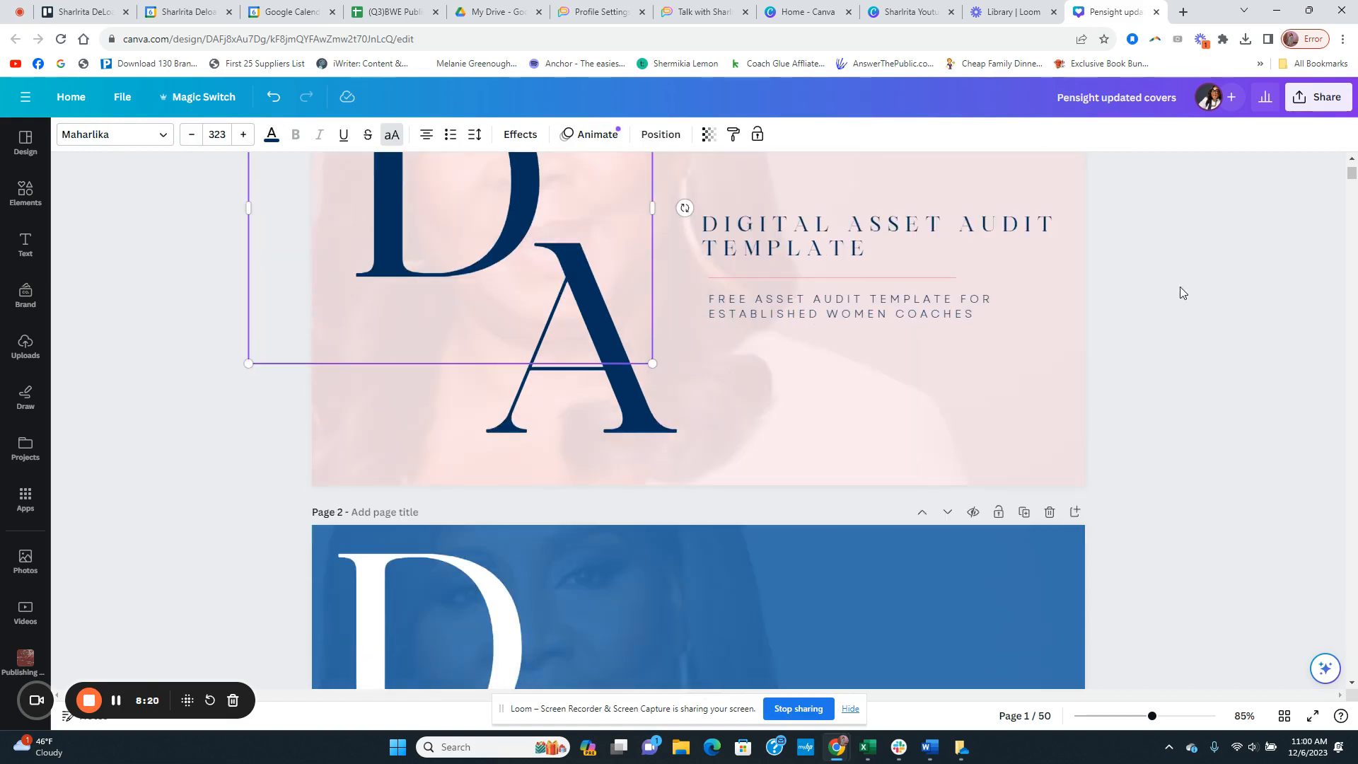
scroll(1176, 320, up, 2)
click(1173, 313)
scroll(1173, 315, down, 18)
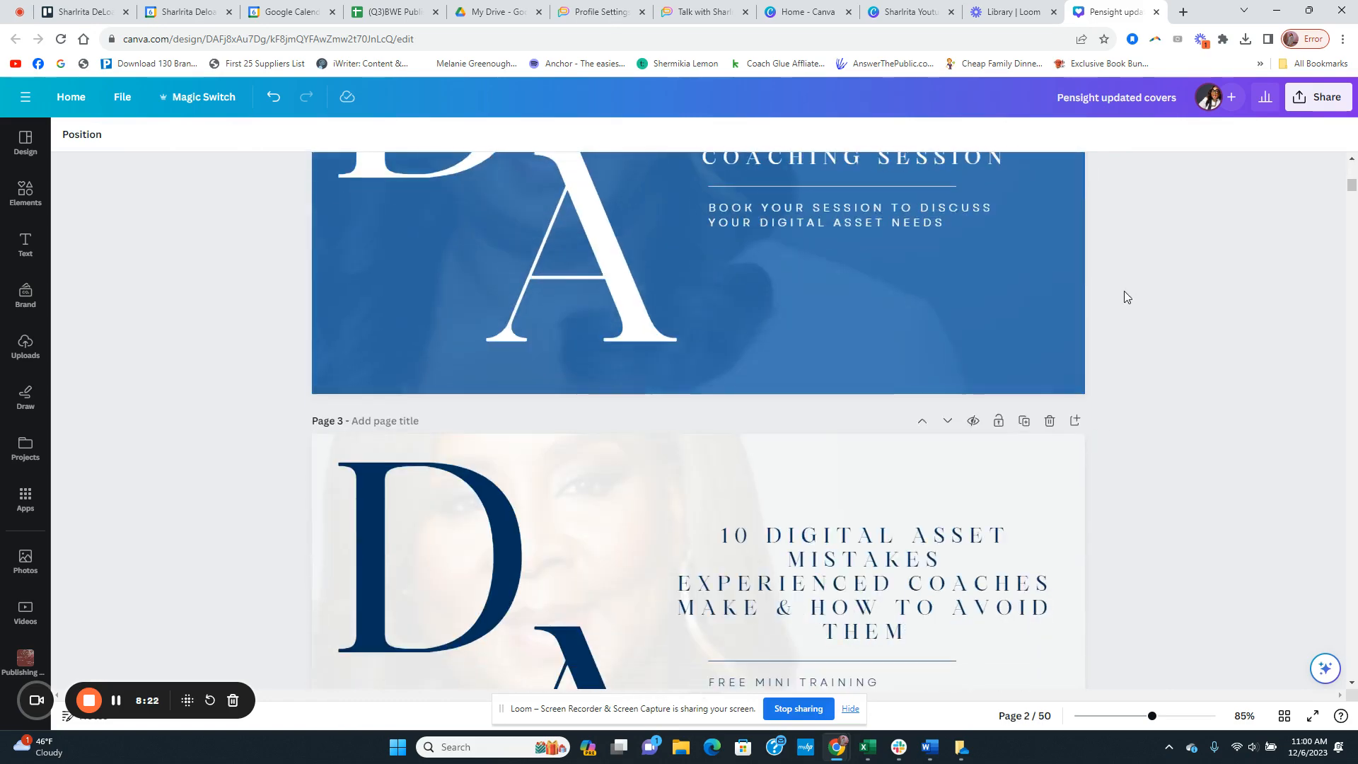
scroll(1121, 303, down, 20)
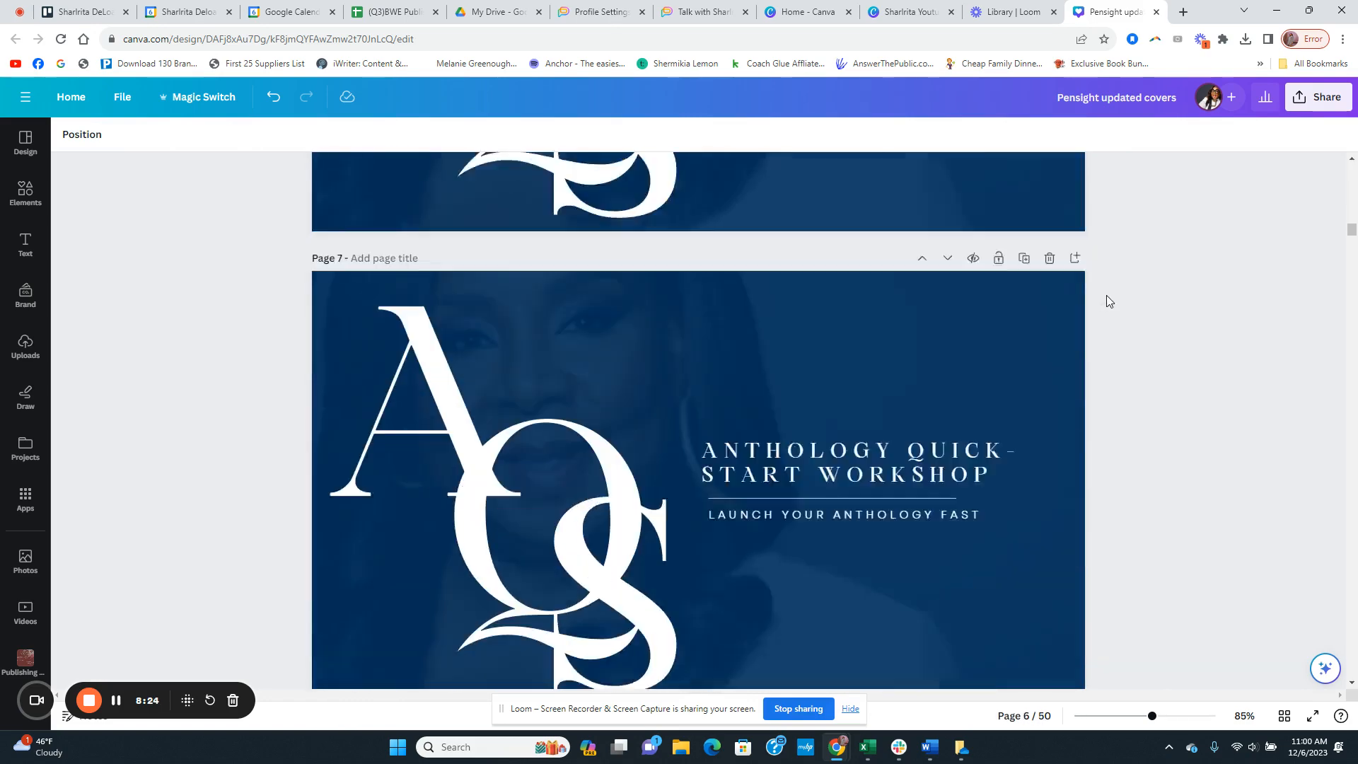
scroll(1112, 301, down, 9)
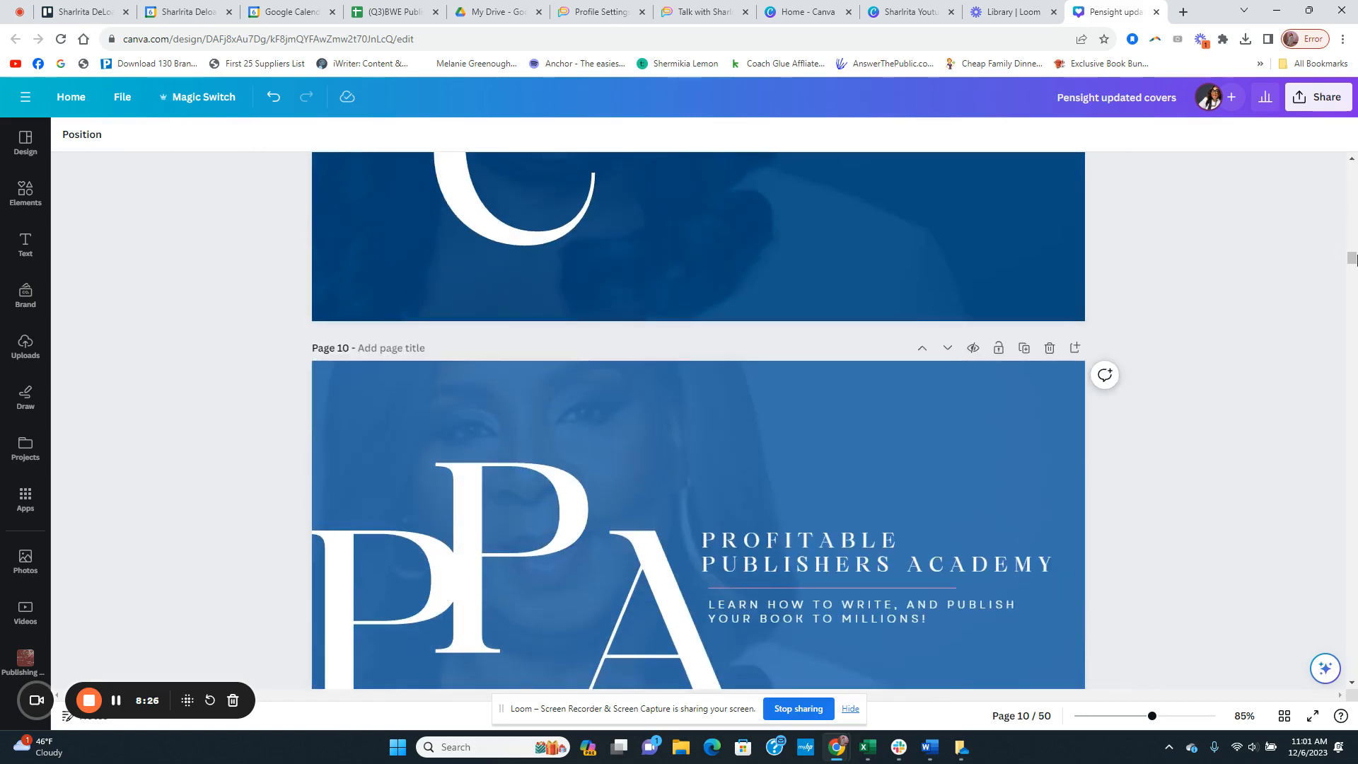
drag(1356, 259, 1345, 138)
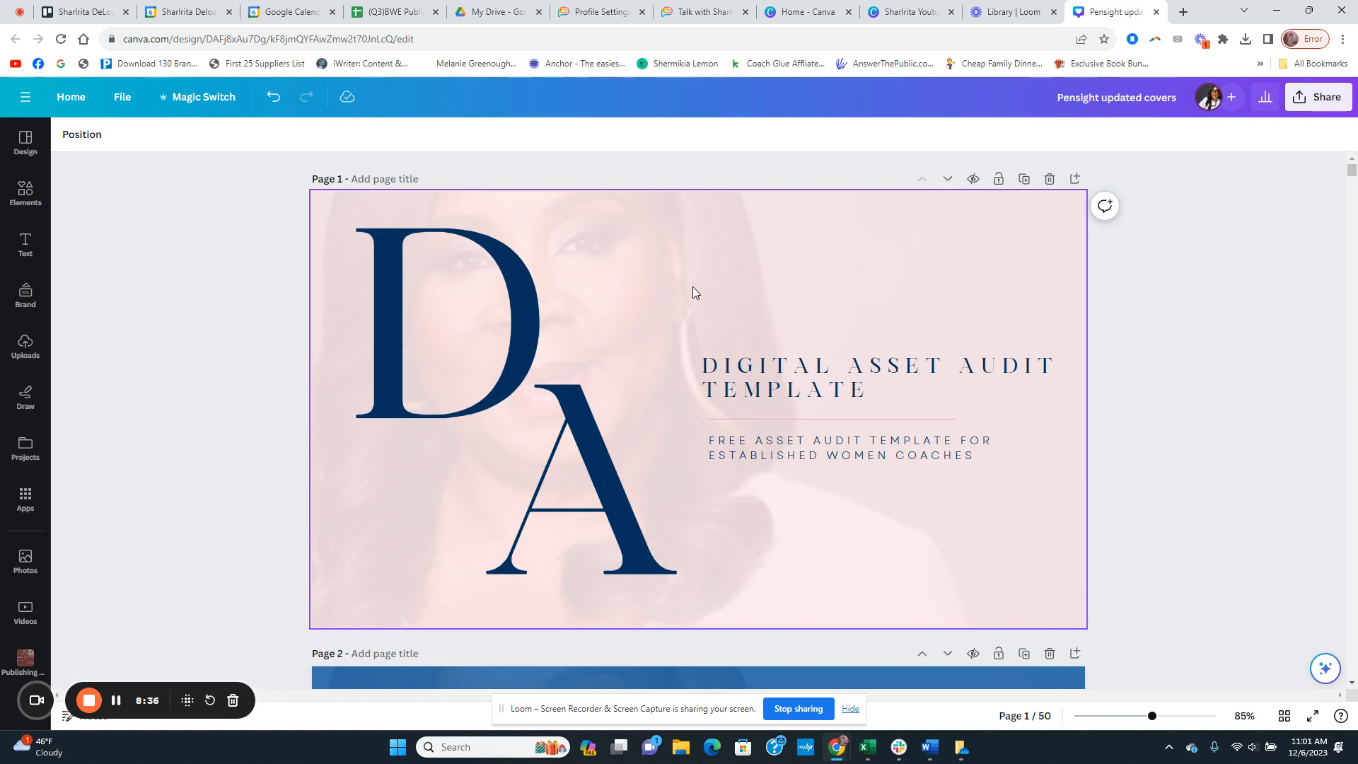
Step: Open the design styles, look through the available brand kits and close the selection without changing the kit
click(44, 150)
click(244, 177)
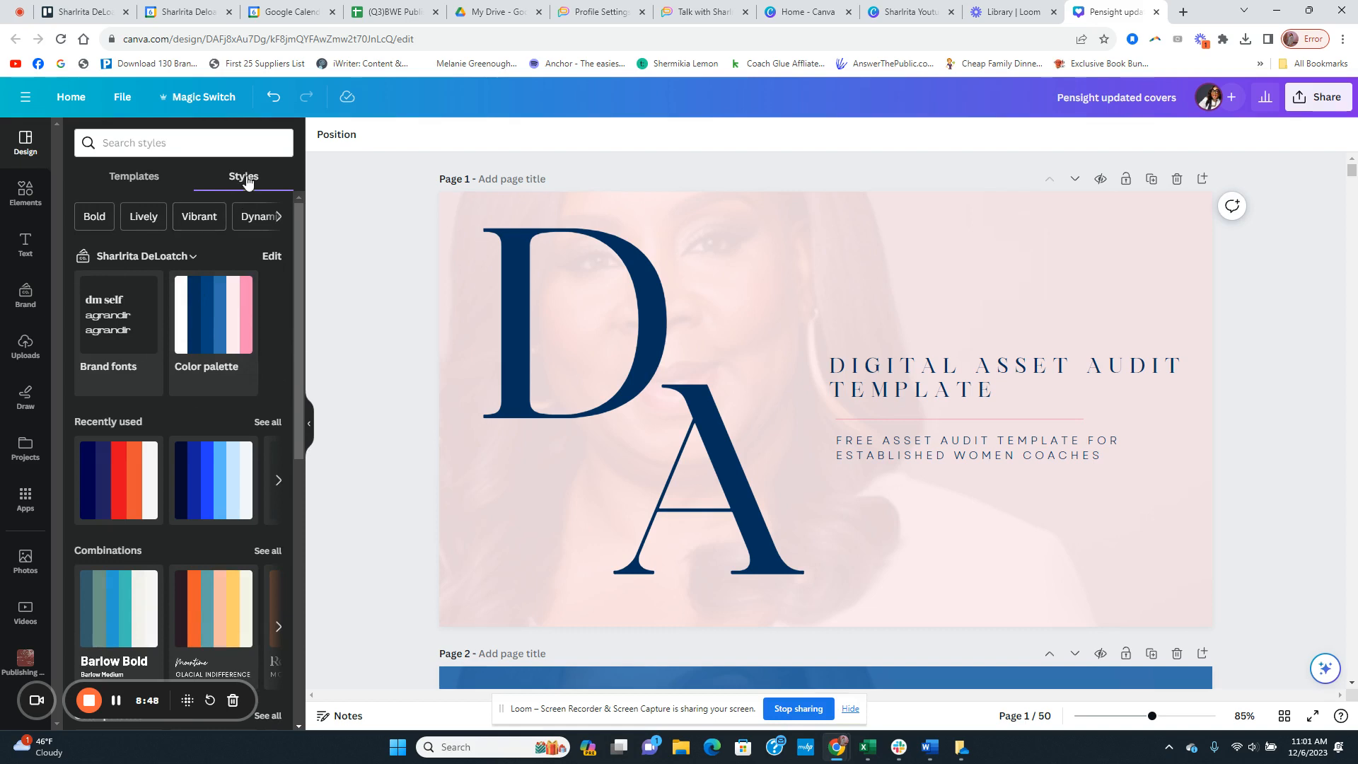
click(311, 434)
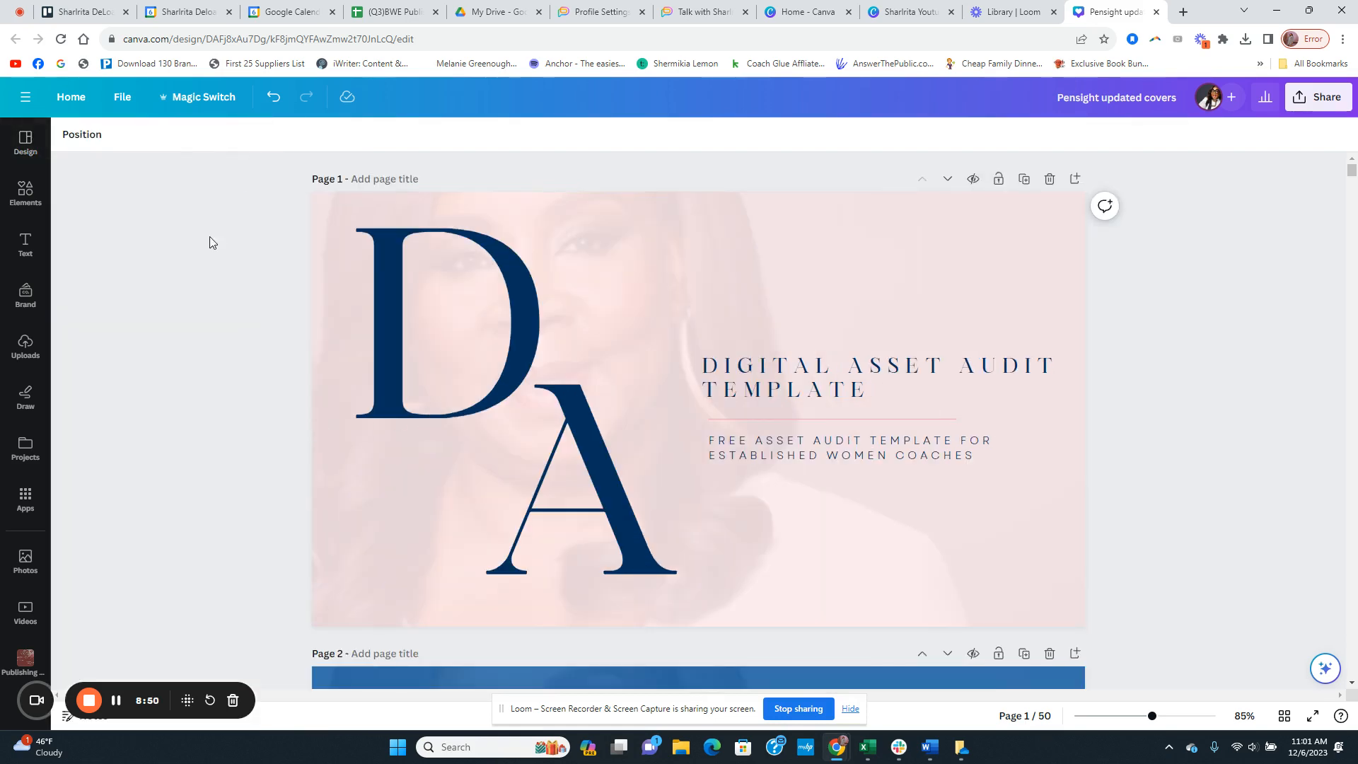
click(26, 141)
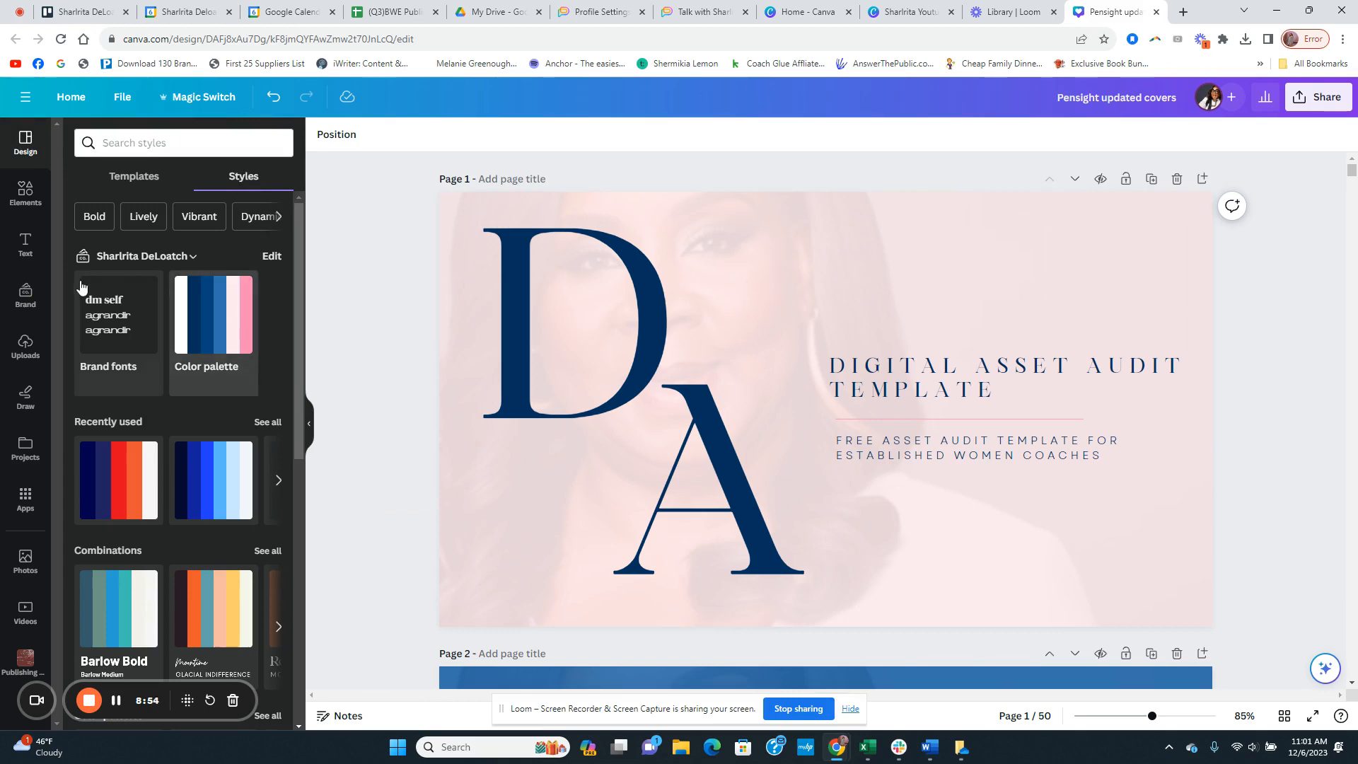
click(179, 258)
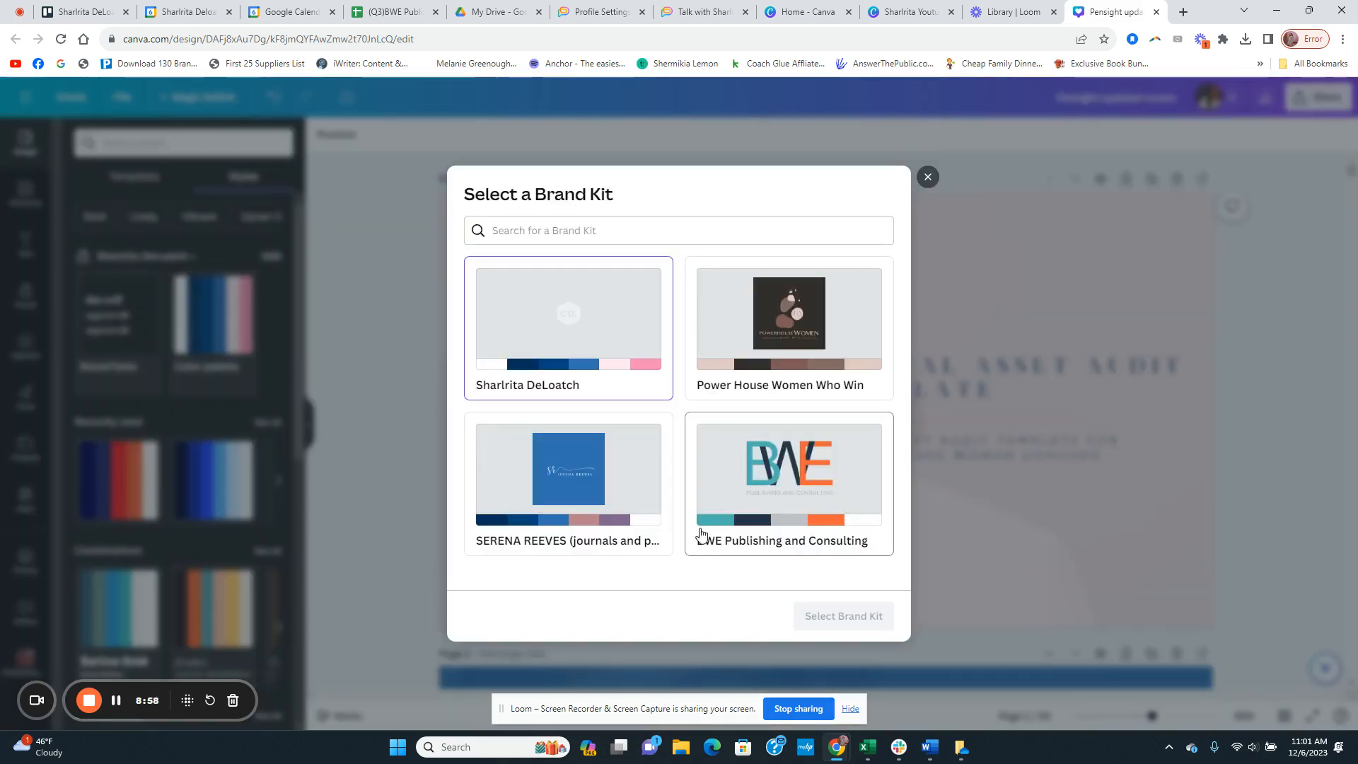
click(382, 406)
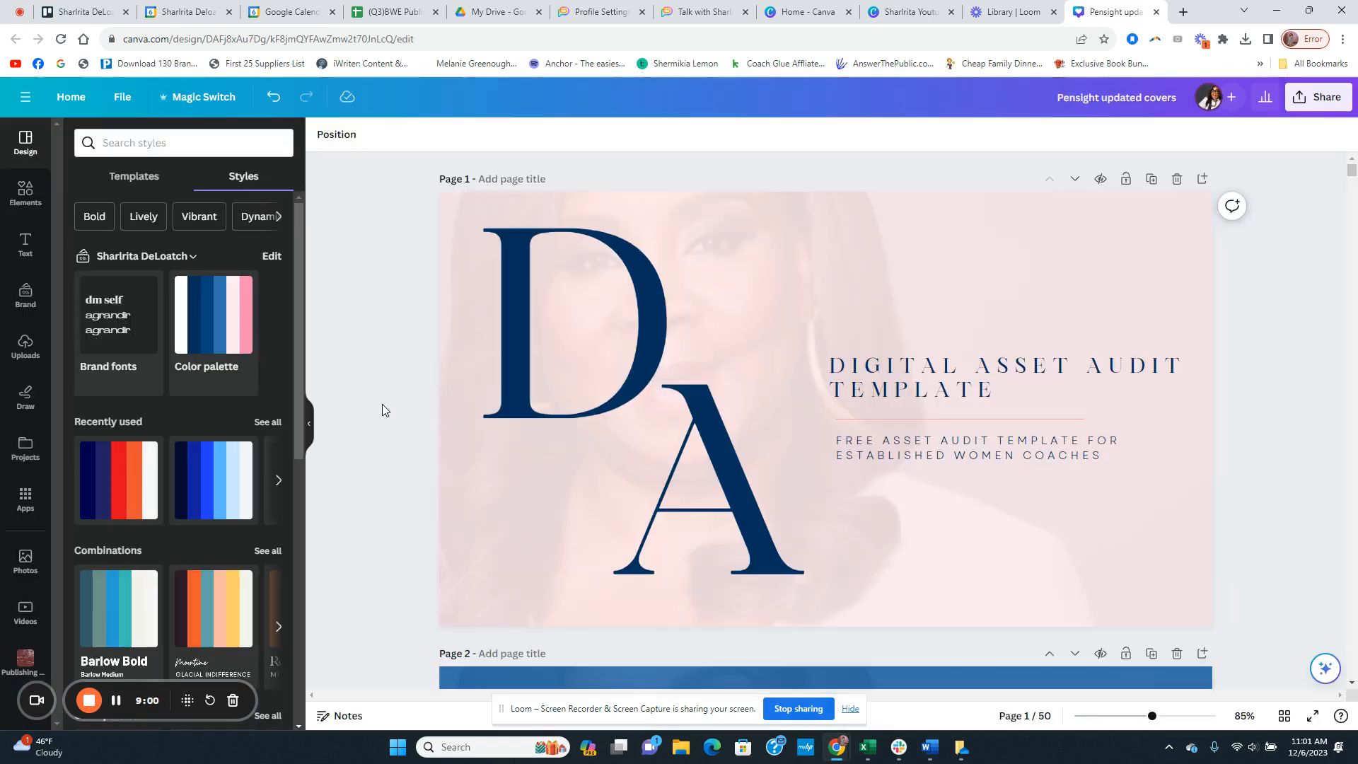
Step: Shuffle the brand color palette on the page 1 cover until it shows a dark navy background with white lettering
click(232, 332)
click(225, 330)
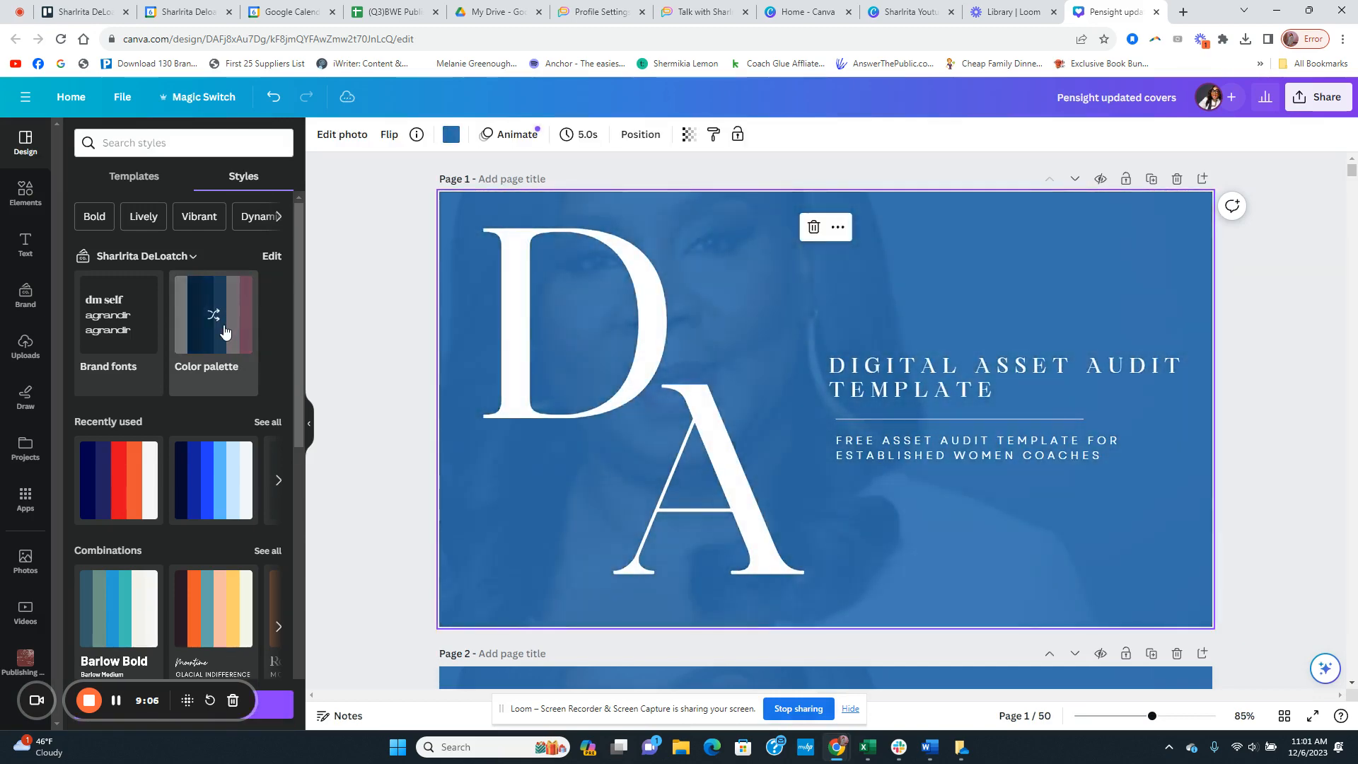
click(225, 332)
click(225, 332)
click(225, 333)
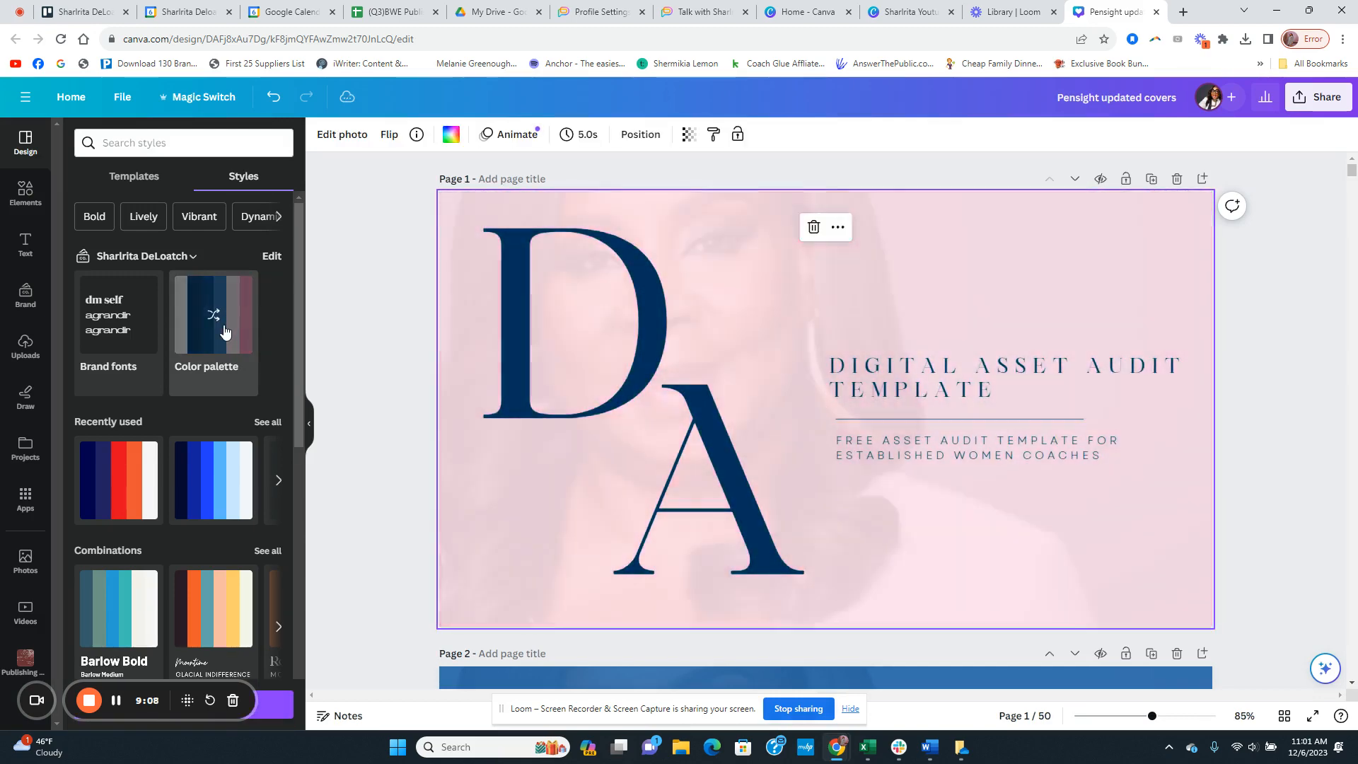
click(225, 330)
click(225, 330)
click(225, 331)
click(225, 331)
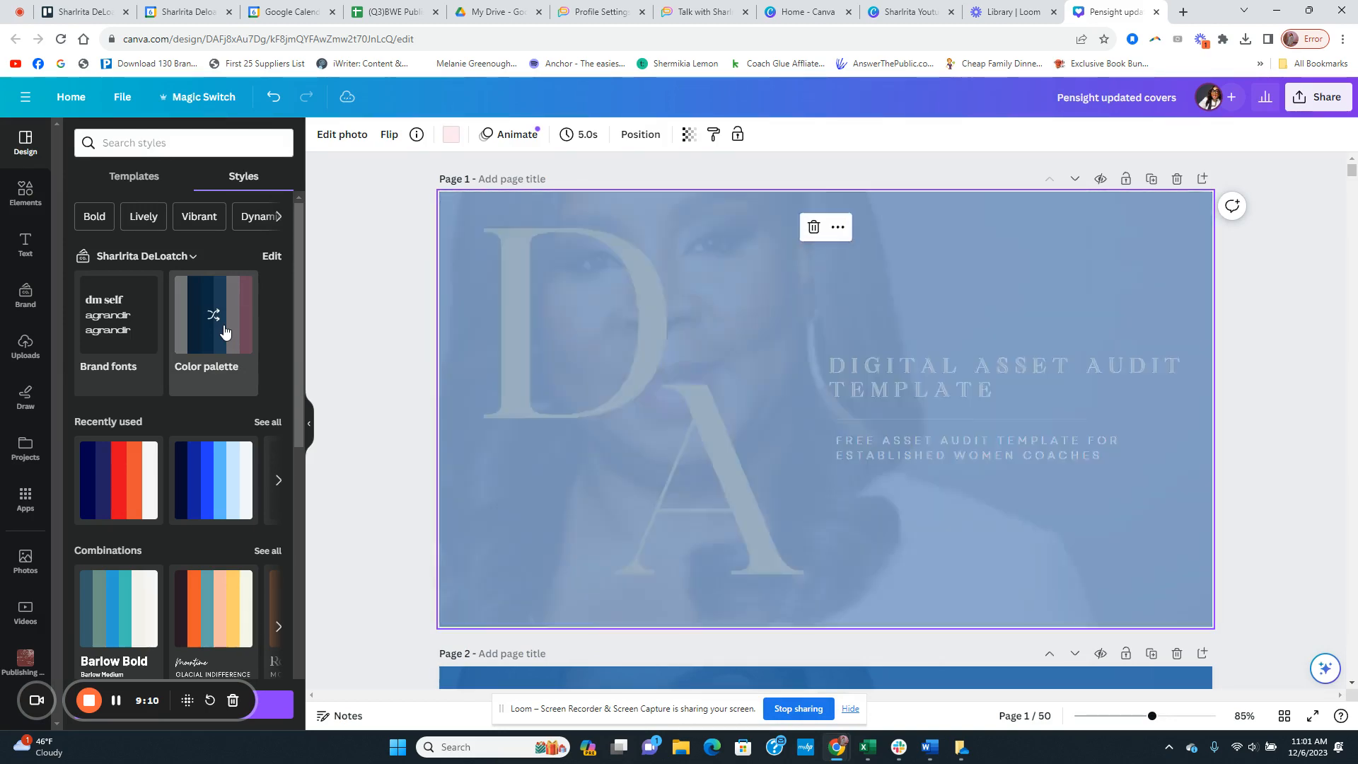
click(225, 330)
click(224, 330)
click(225, 330)
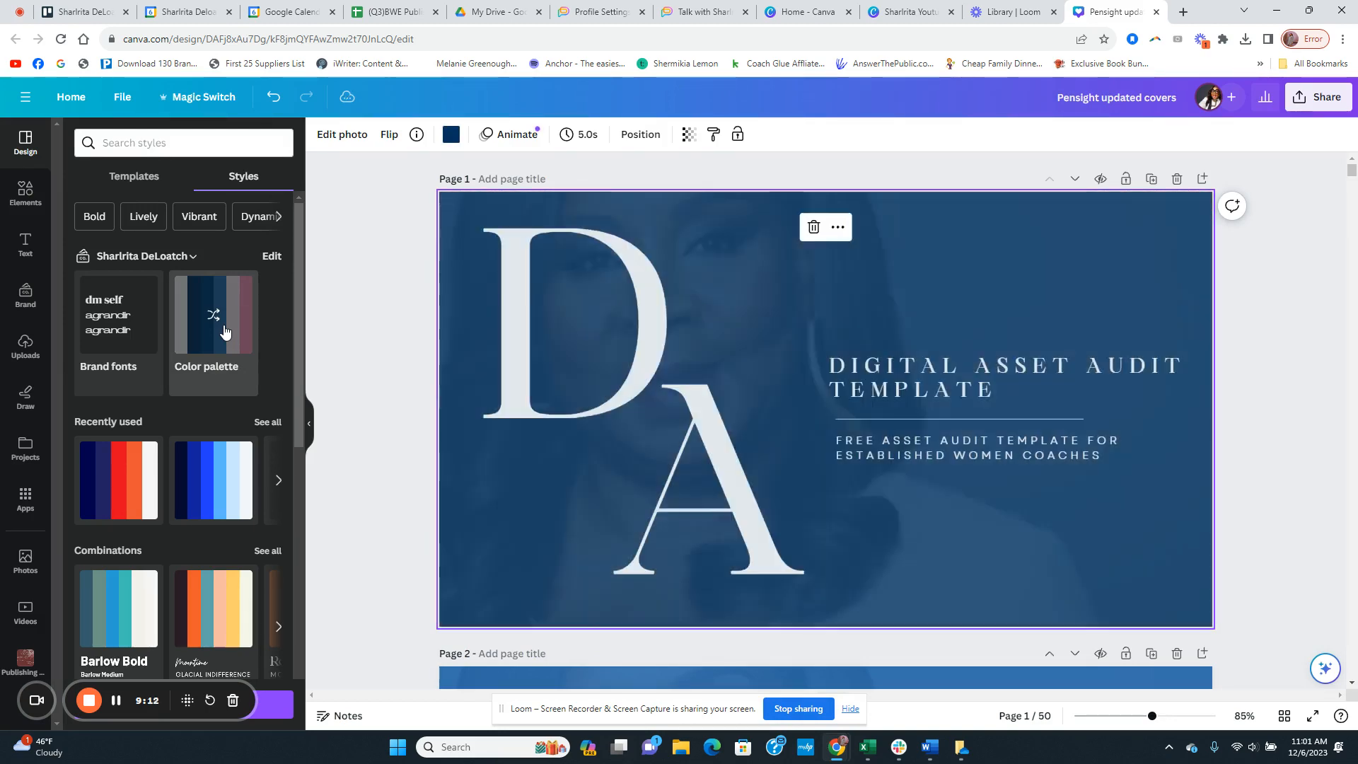
click(225, 330)
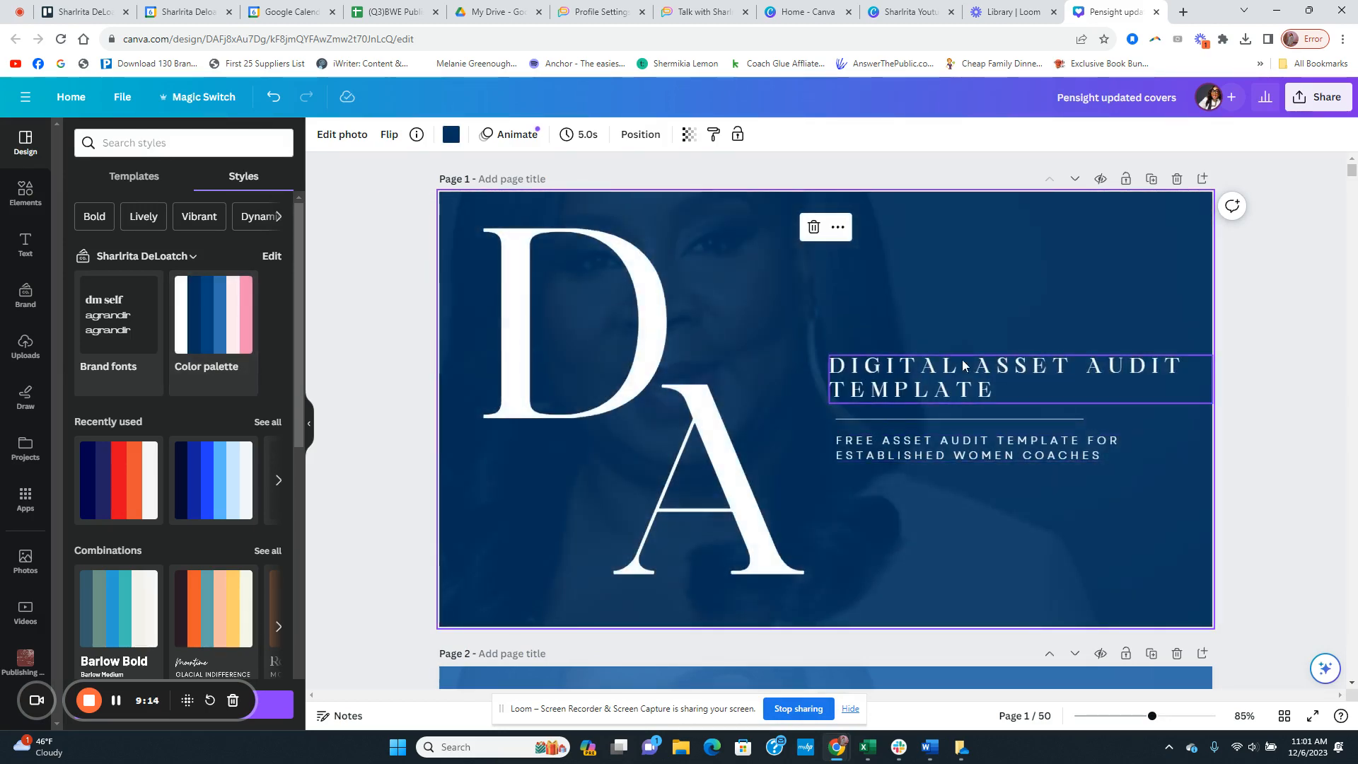
Step: Recolor the words "ASSET AUDIT" in the page 1 title to pink
click(943, 388)
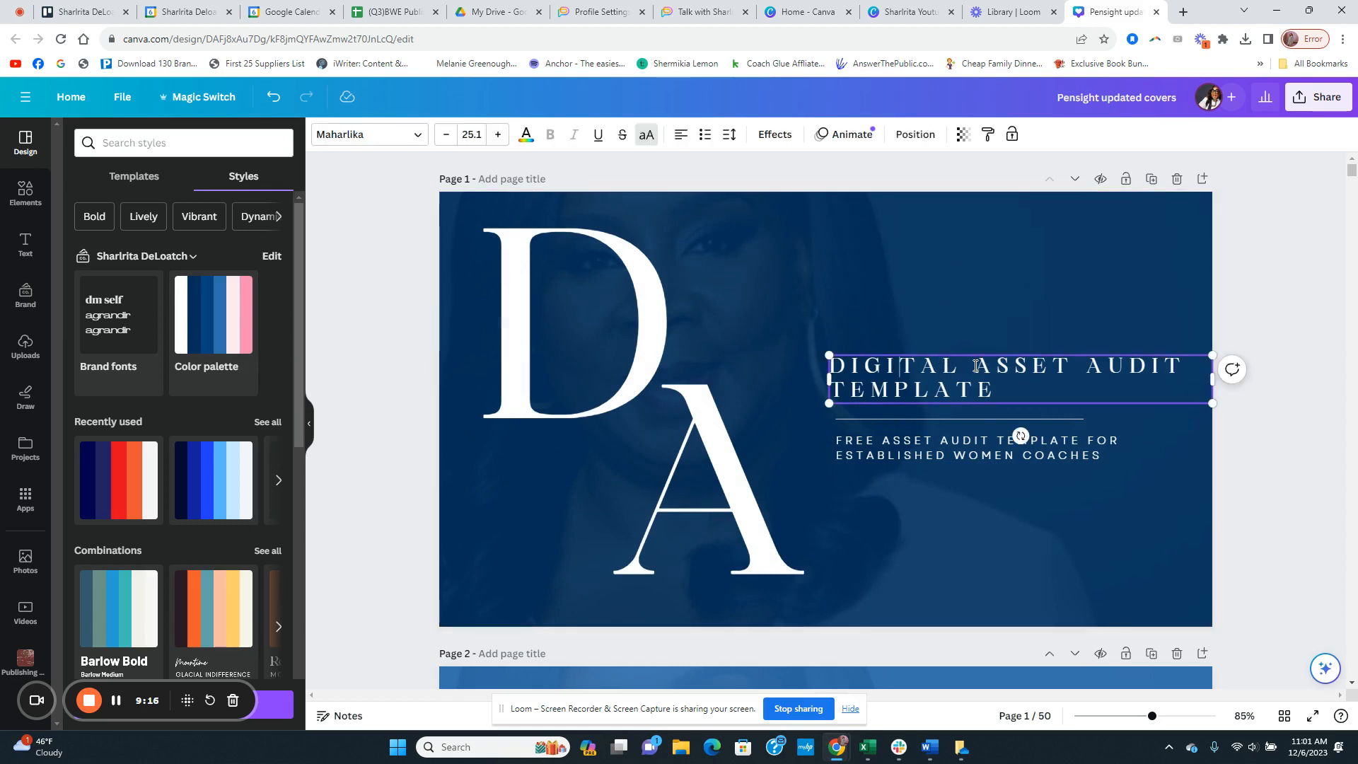
drag(974, 366, 1195, 365)
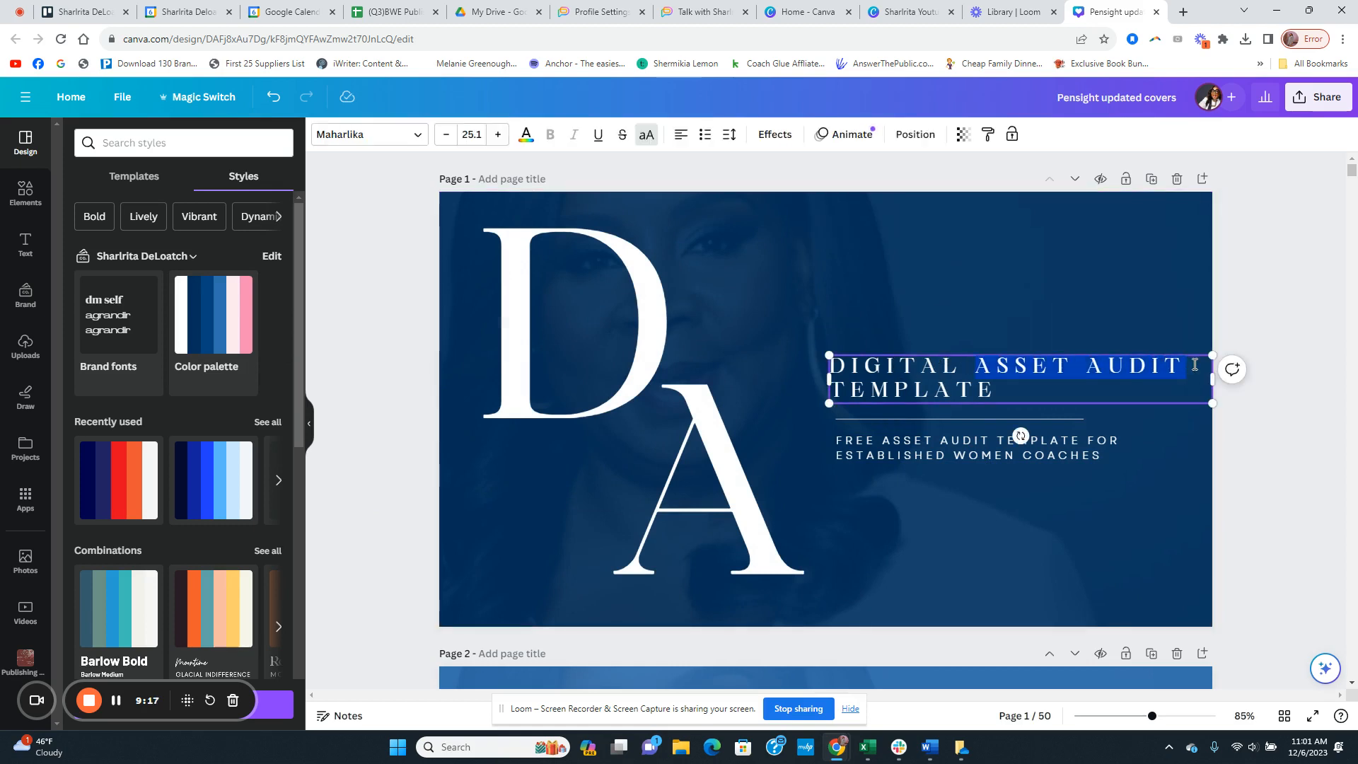
click(527, 135)
click(925, 237)
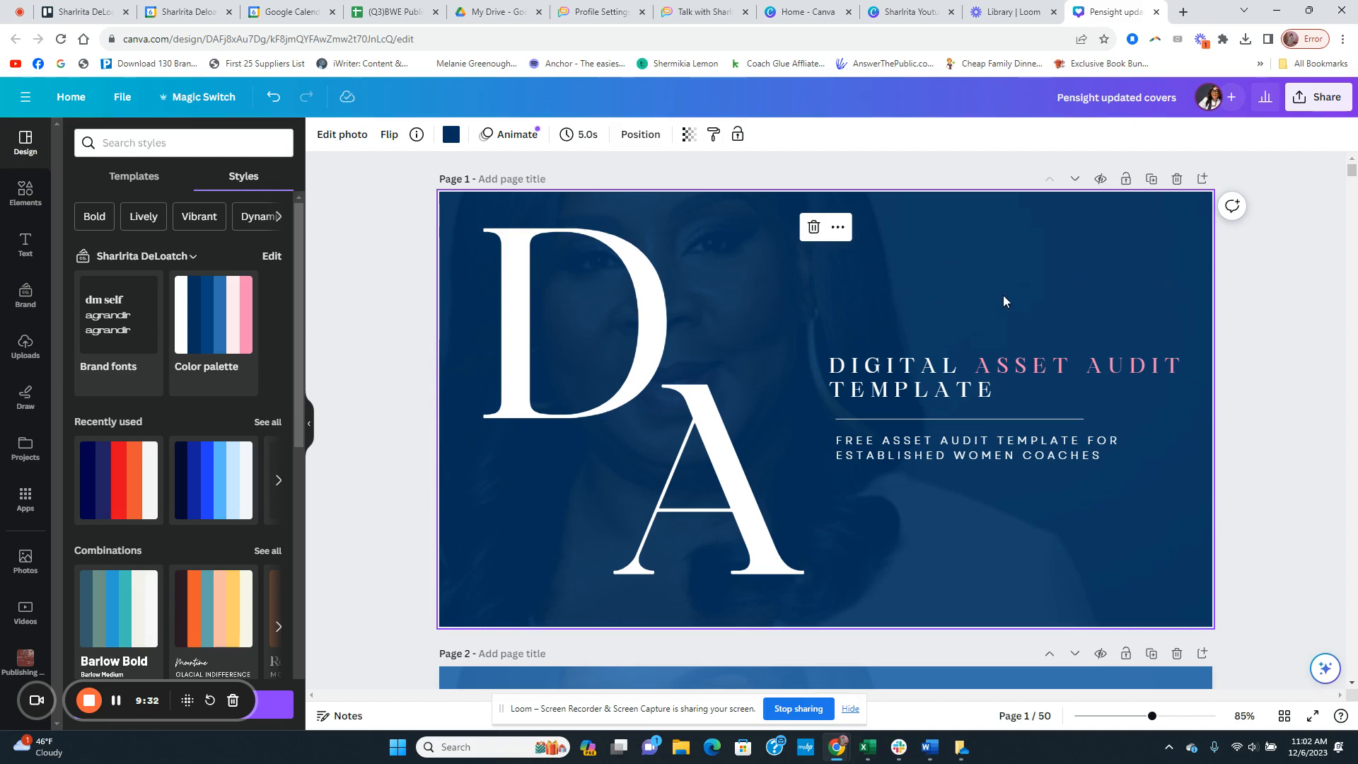
Step: Try to overlay the navy Savvy Simple Coaching book mockup from the uploads on the page 1 cover, and undo the placement
click(25, 346)
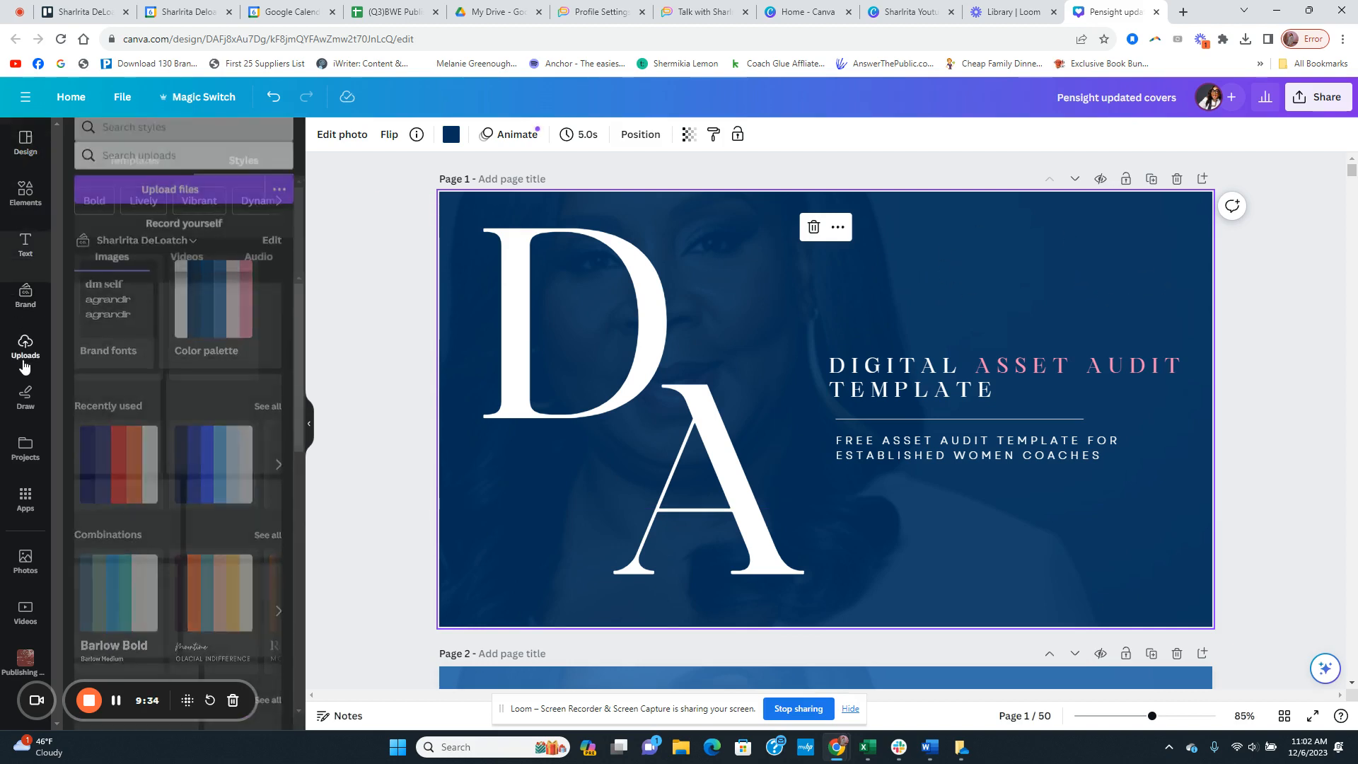
scroll(181, 368, down, 7)
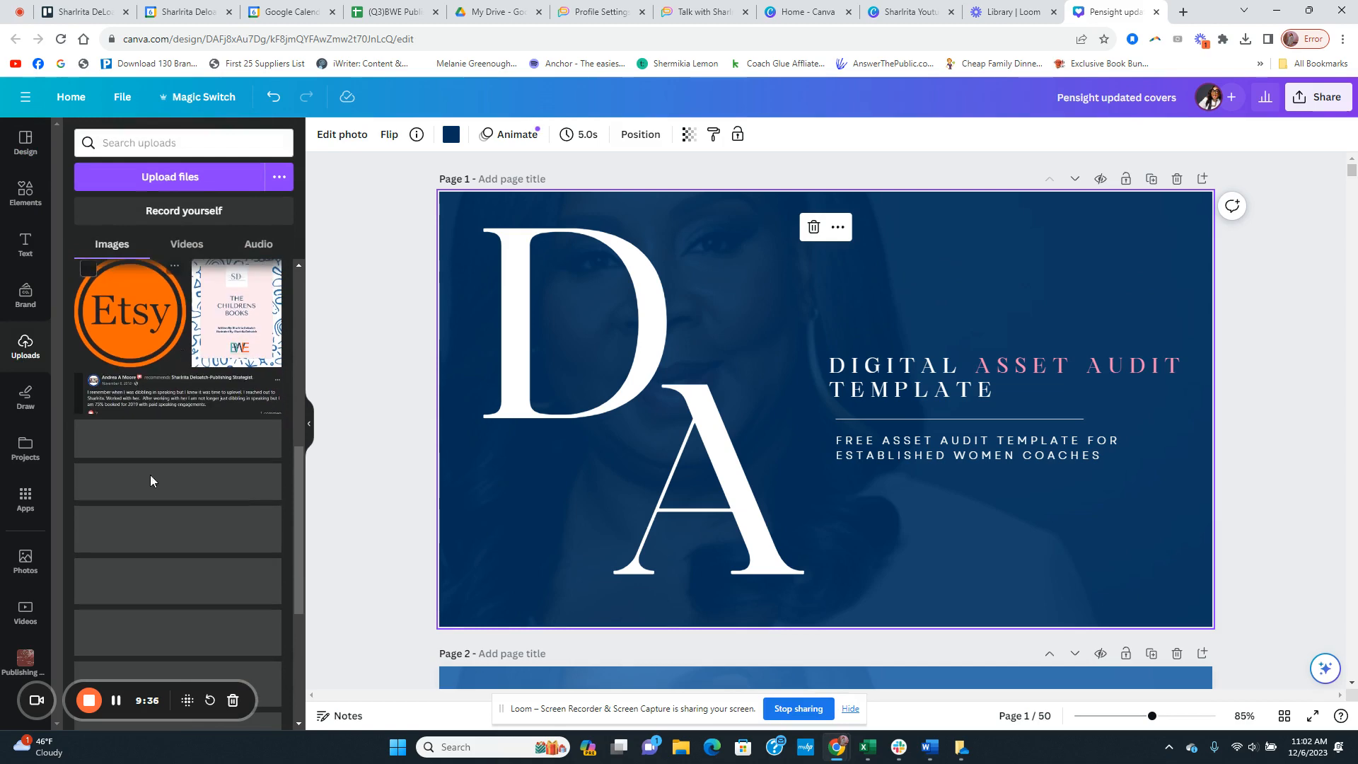
scroll(151, 466, up, 5)
scroll(150, 455, down, 15)
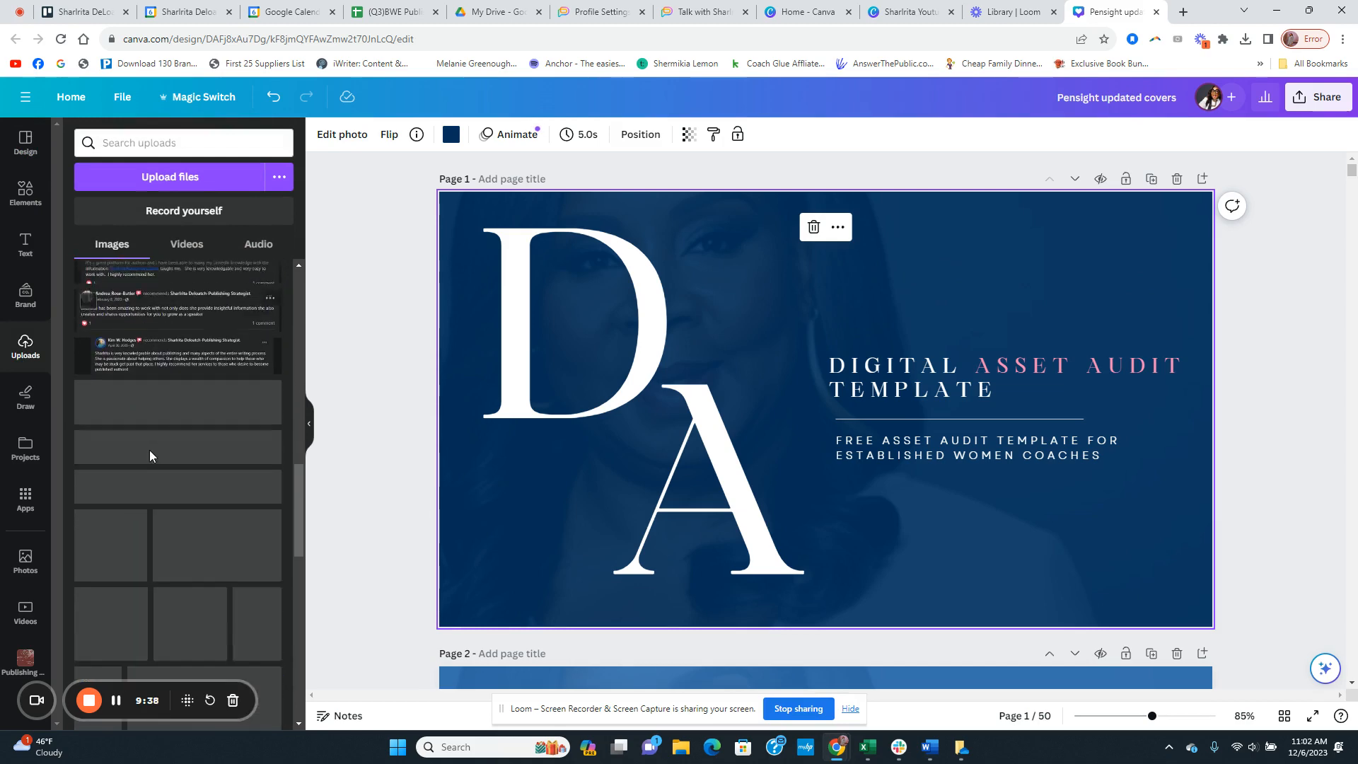
scroll(150, 455, down, 5)
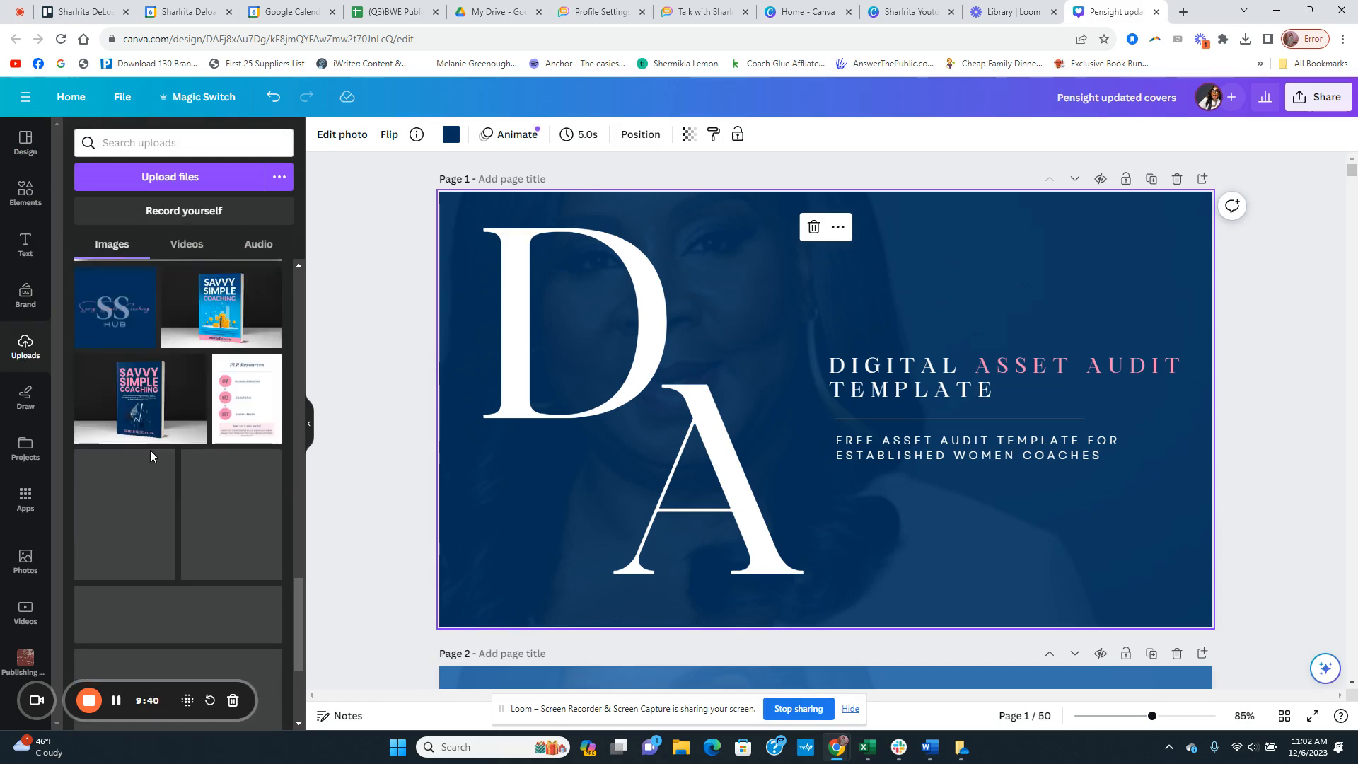
scroll(151, 456, down, 10)
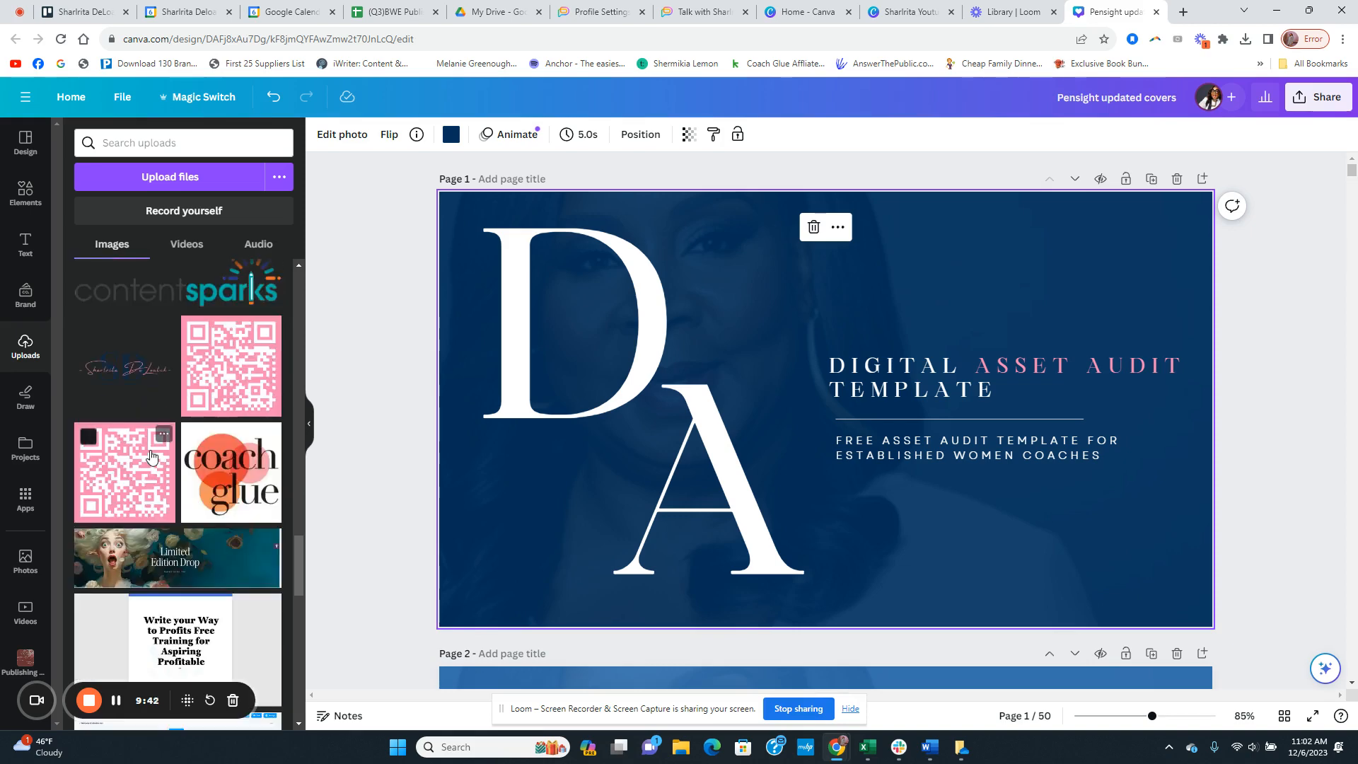
scroll(150, 450, up, 15)
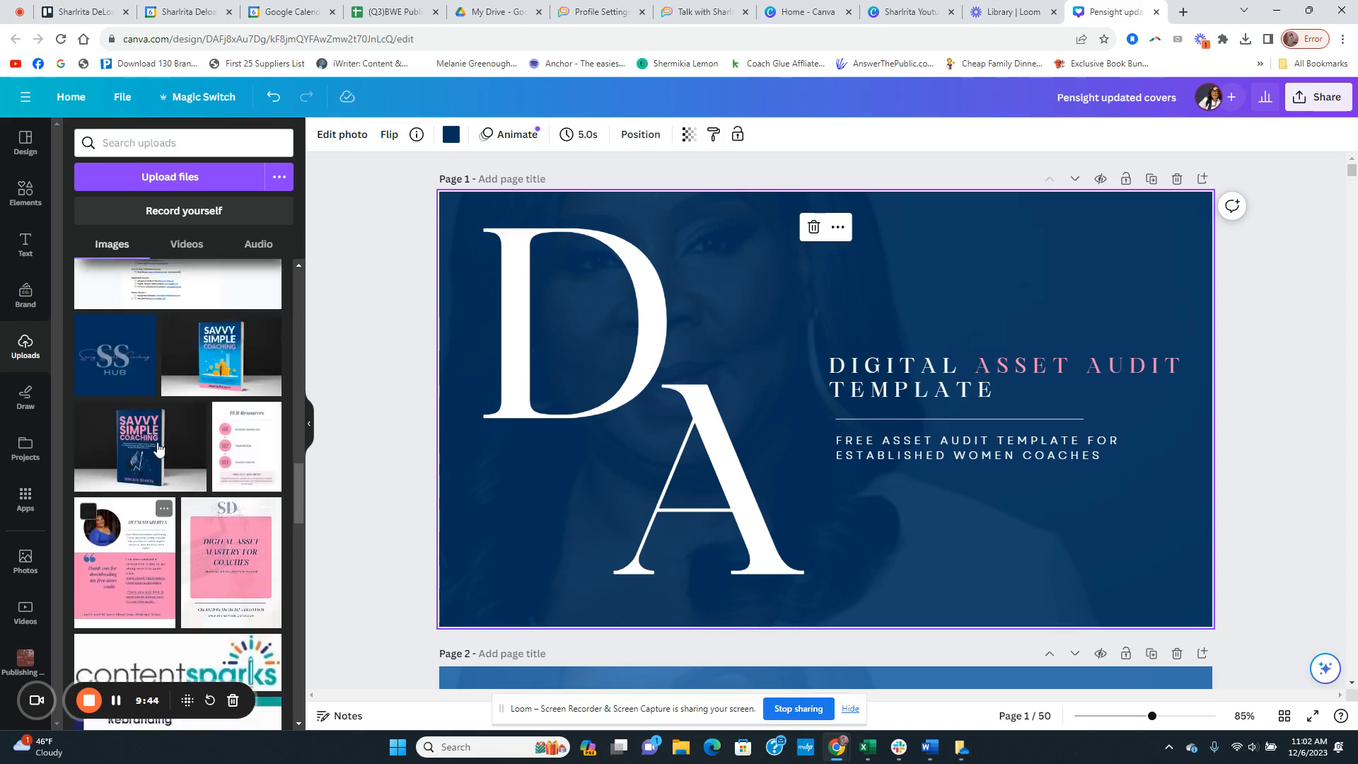
drag(153, 619, 472, 349)
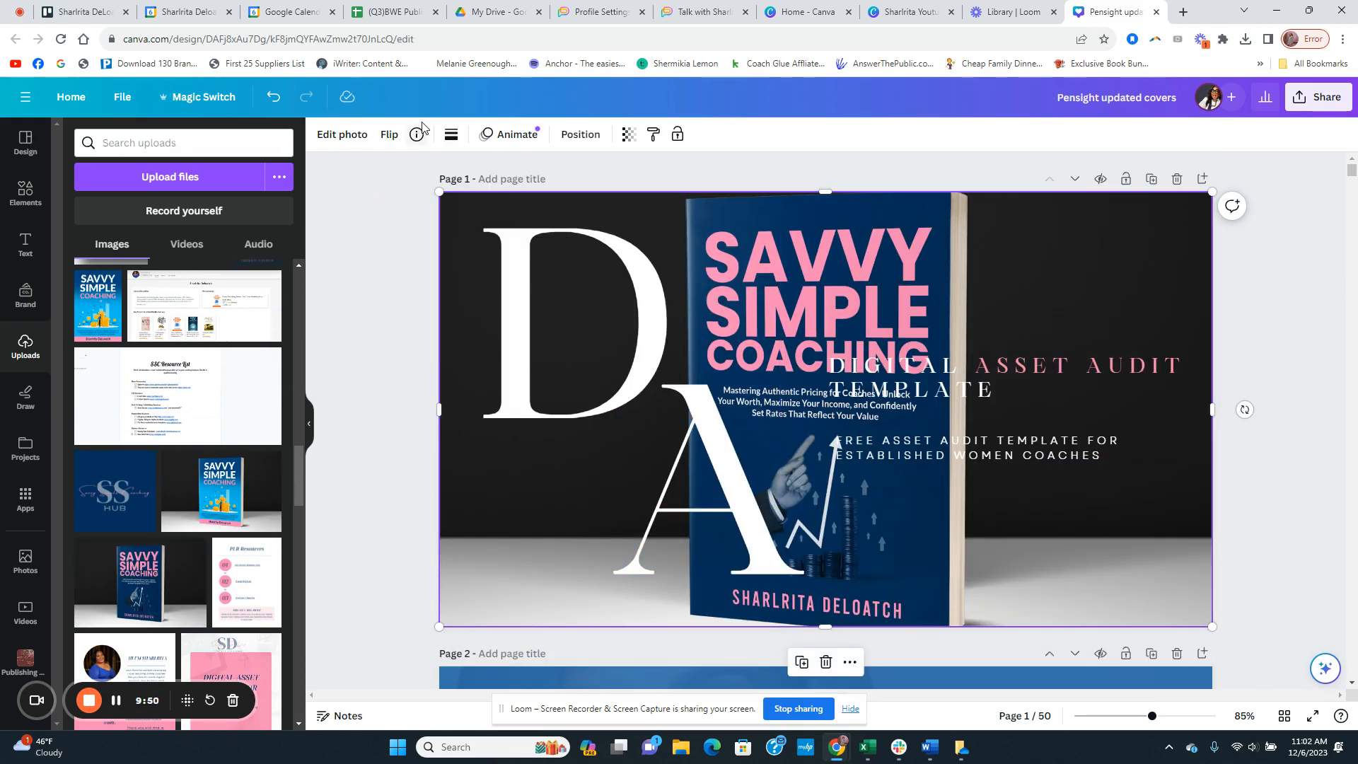
click(628, 135)
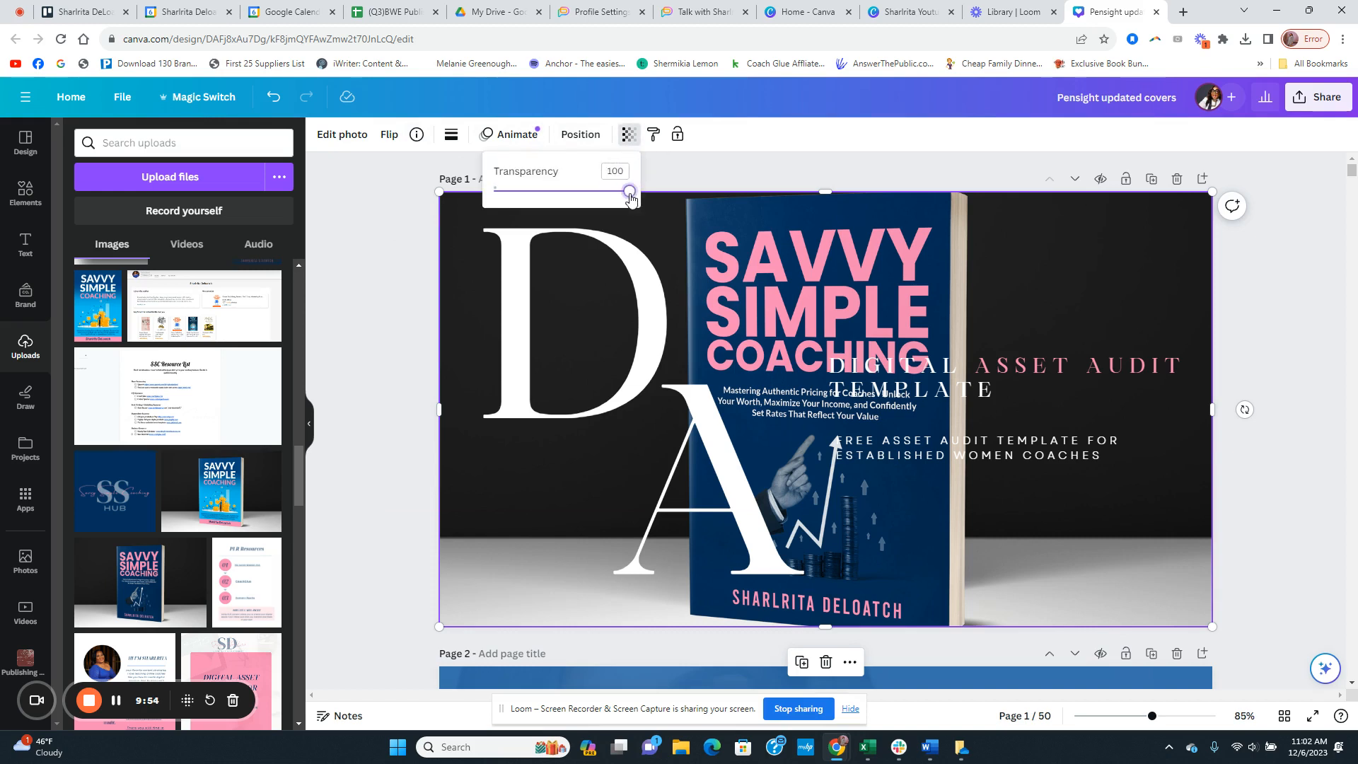
mouse_move(628, 192)
mouse_down()
mouse_move(550, 212)
mouse_move(541, 232)
mouse_move(512, 216)
mouse_move(521, 189)
mouse_move(649, 188)
mouse_up()
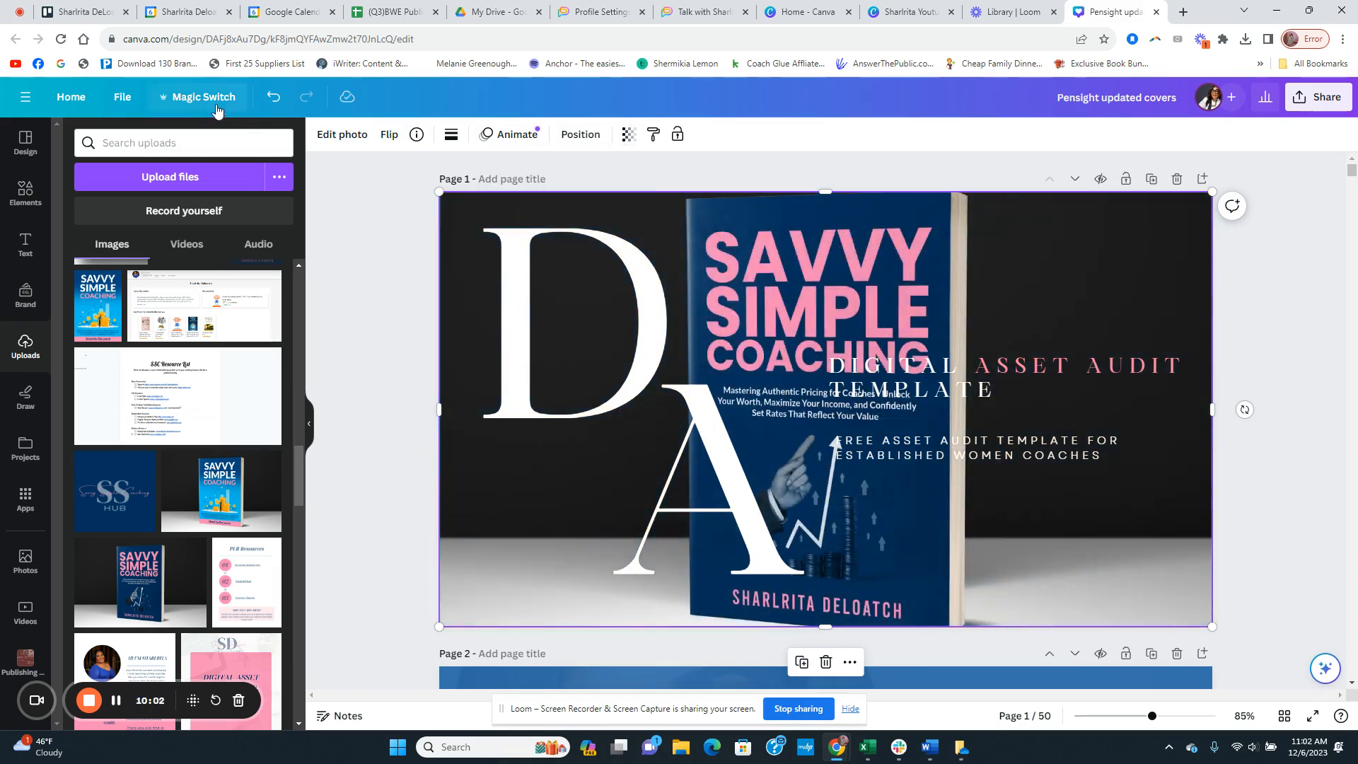
click(274, 97)
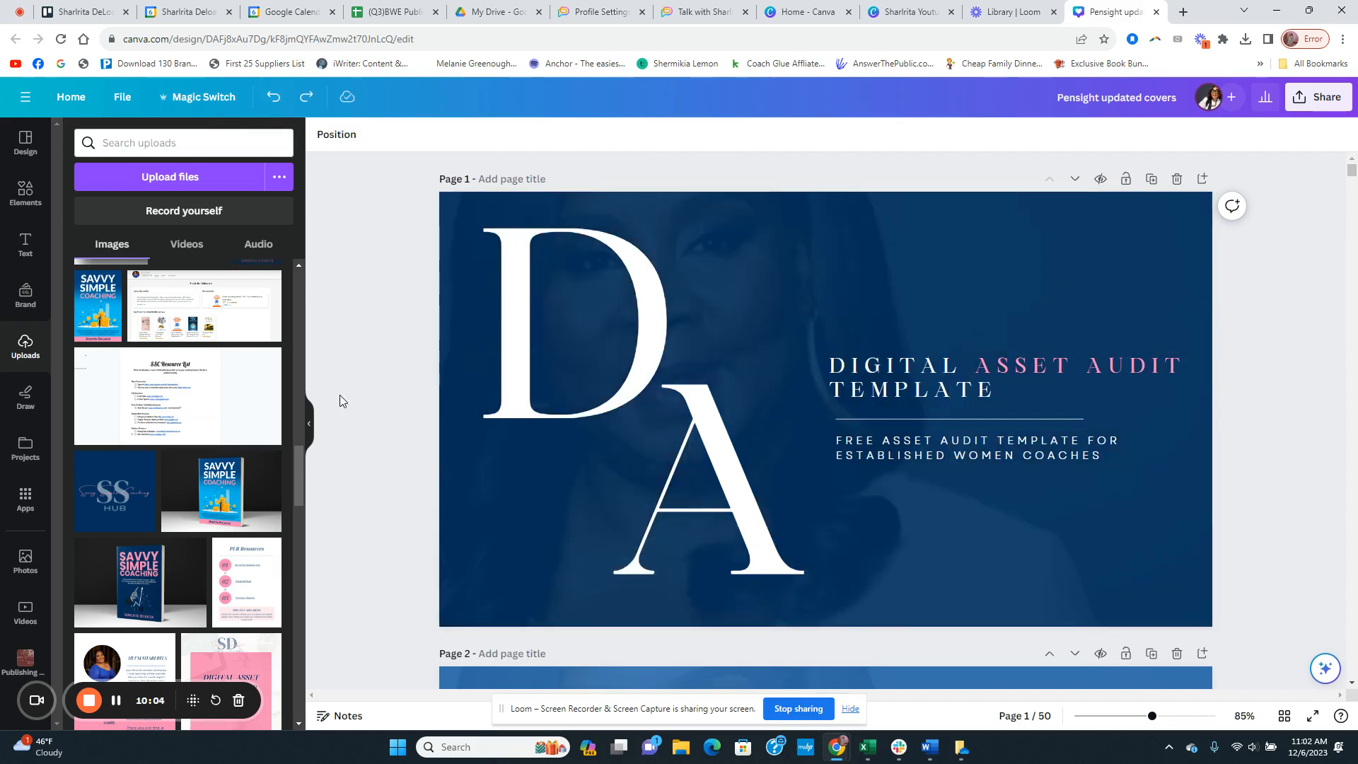
Step: Replace the page 1 background photo with the navy Savvy Simple Coaching book mockup from the uploads
drag(150, 594, 1043, 228)
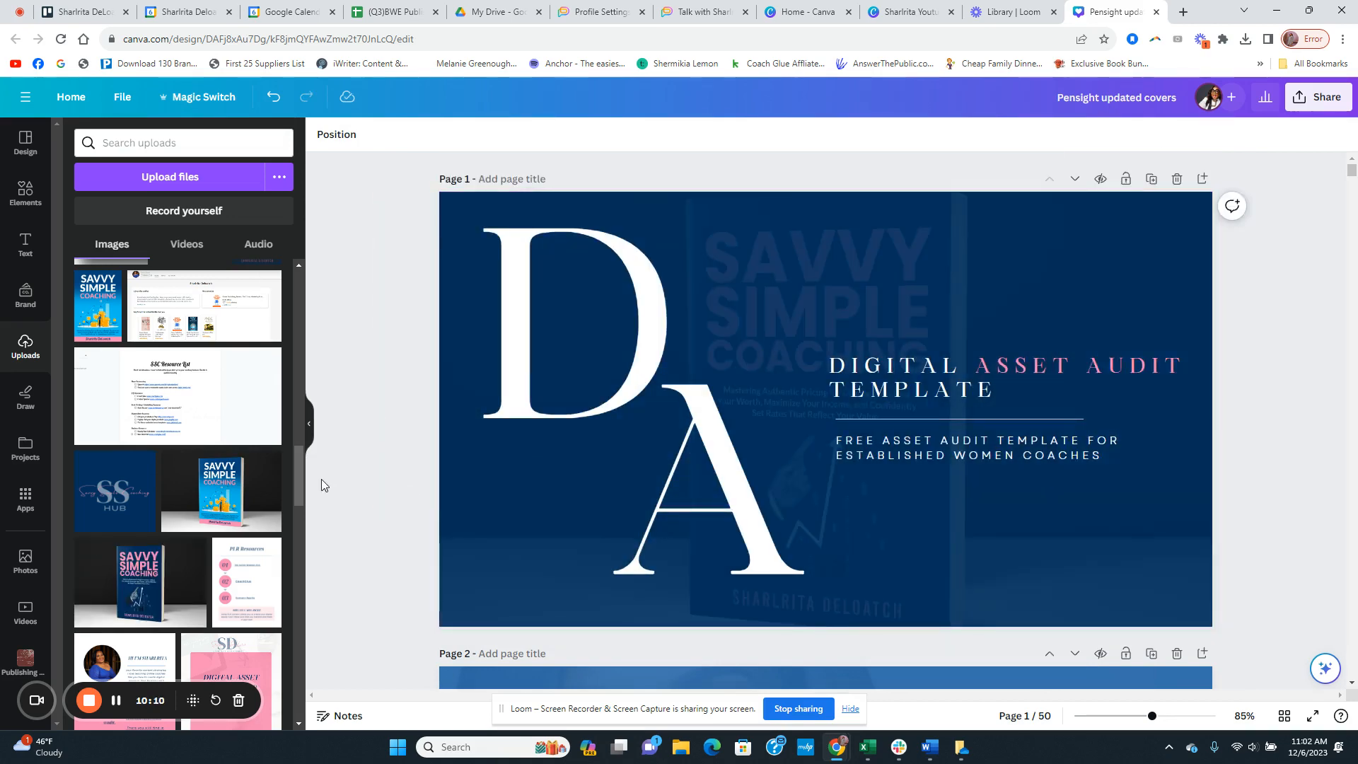
click(864, 249)
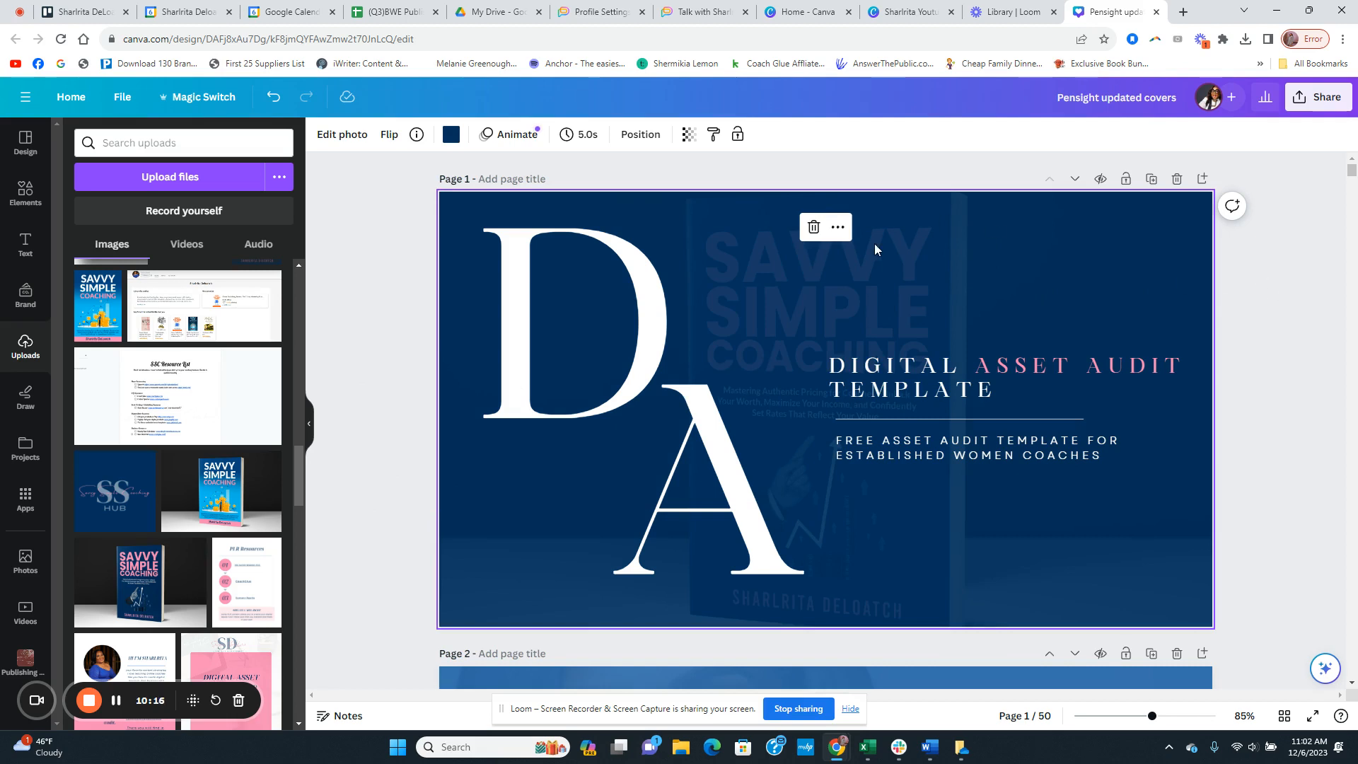
click(1317, 346)
Step: Replace the page 1 background image with the wide portrait of the woman in the blue dress from the uploads
scroll(156, 500, down, 4)
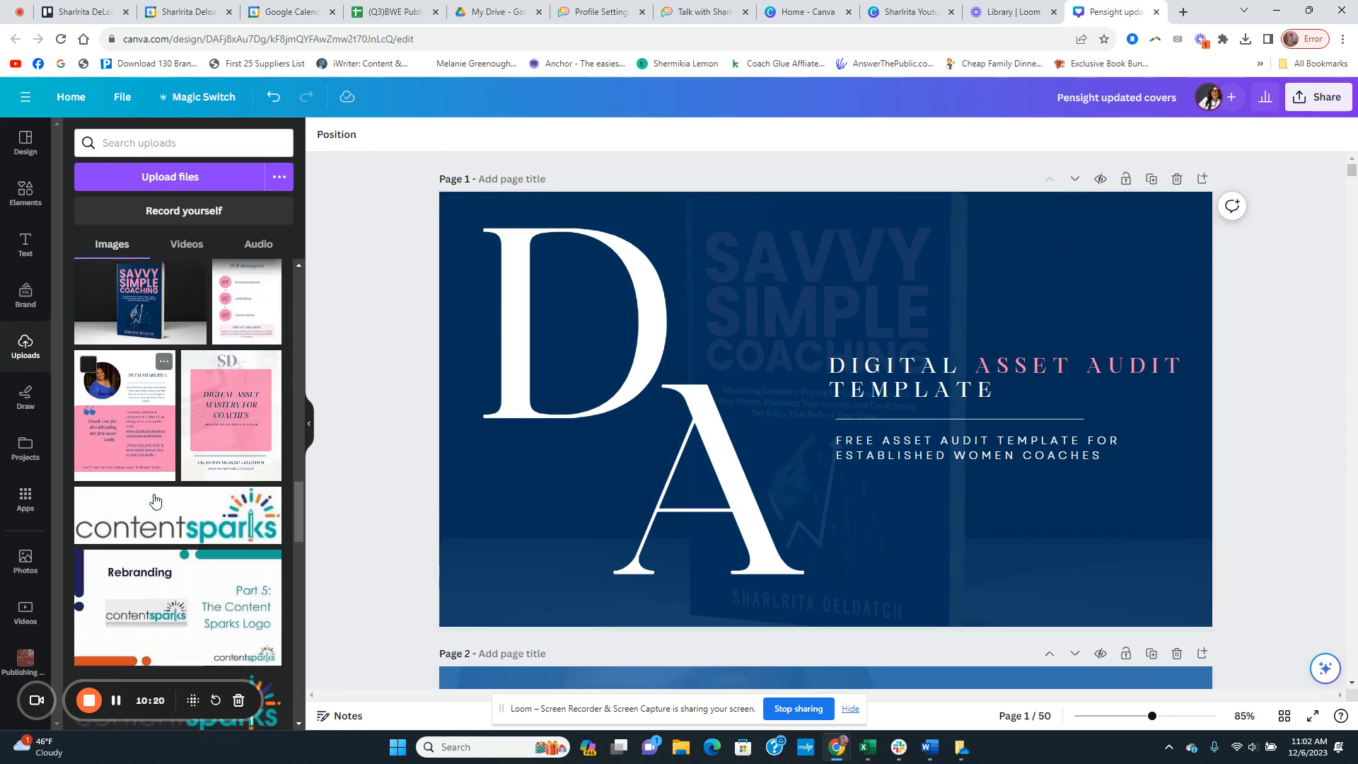
scroll(155, 501, down, 10)
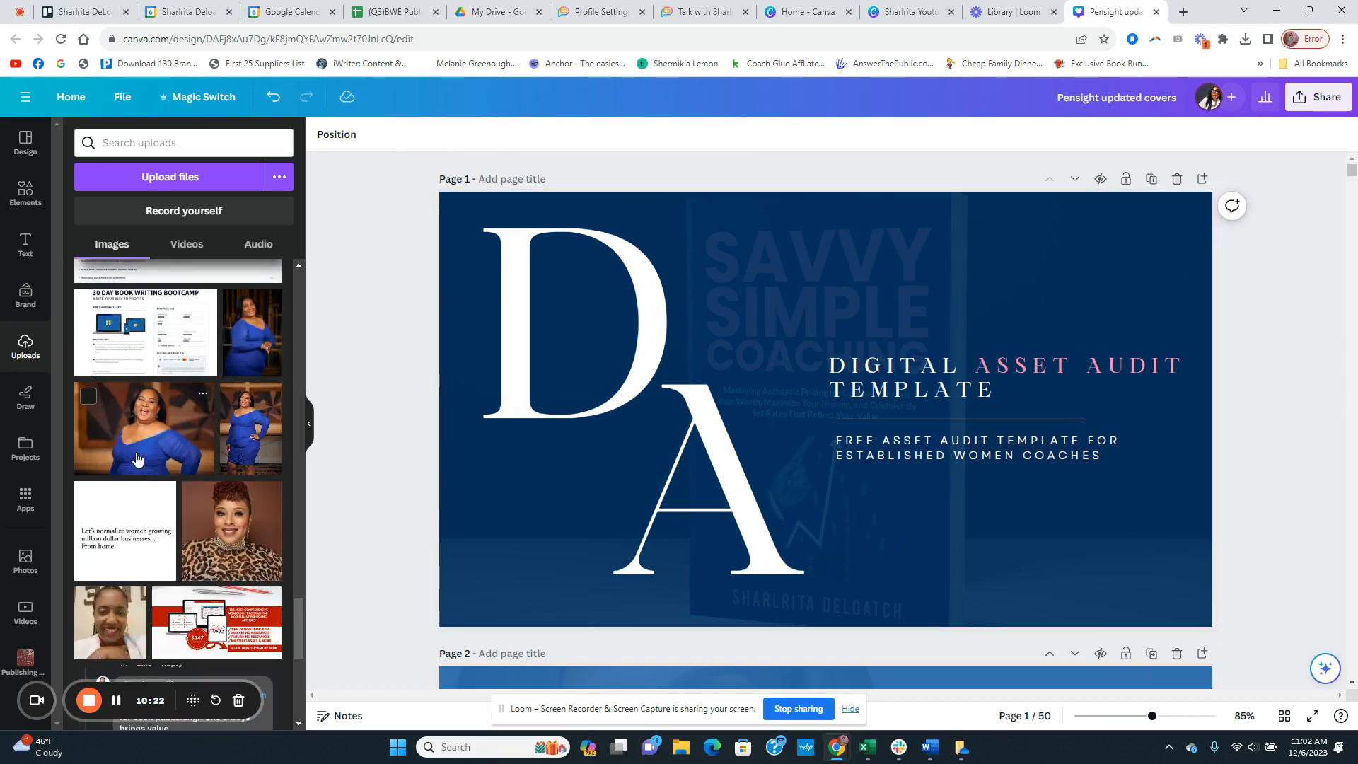
drag(136, 457, 605, 235)
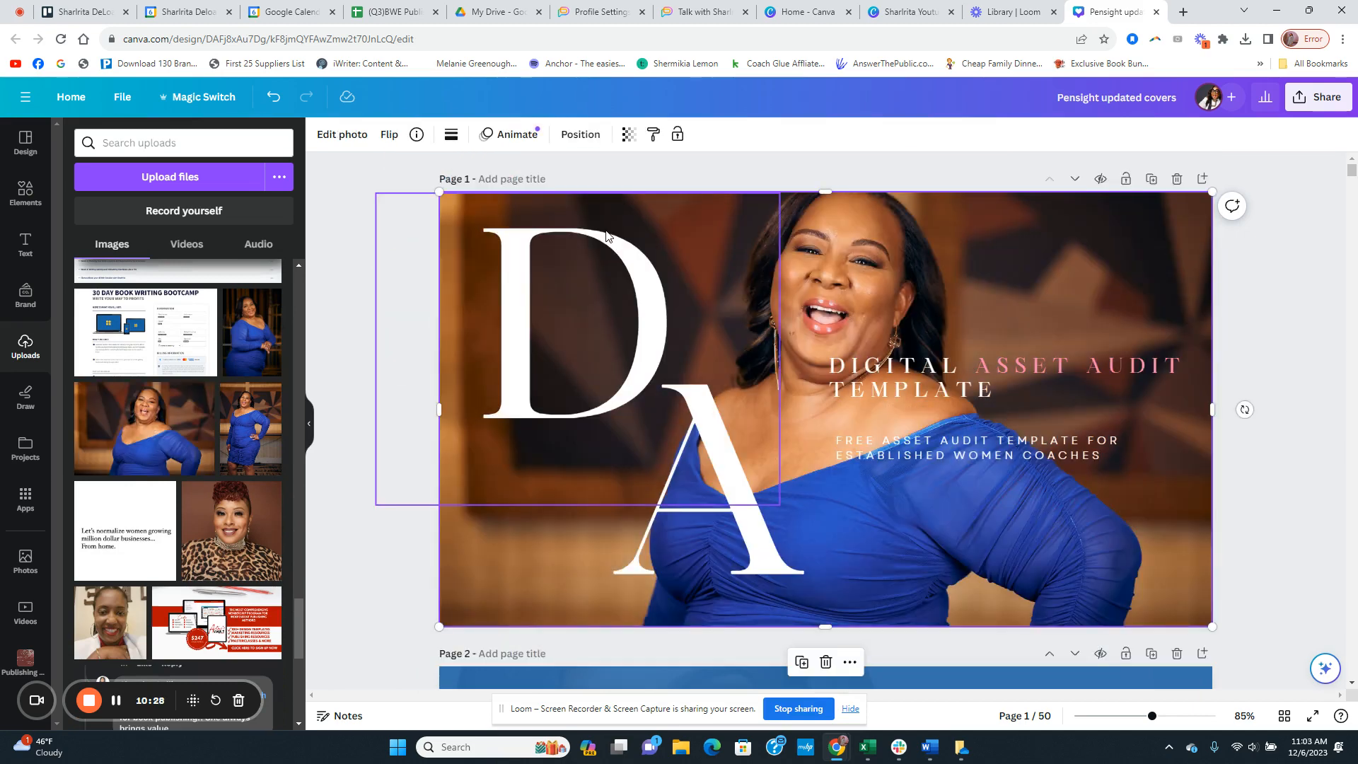
click(272, 96)
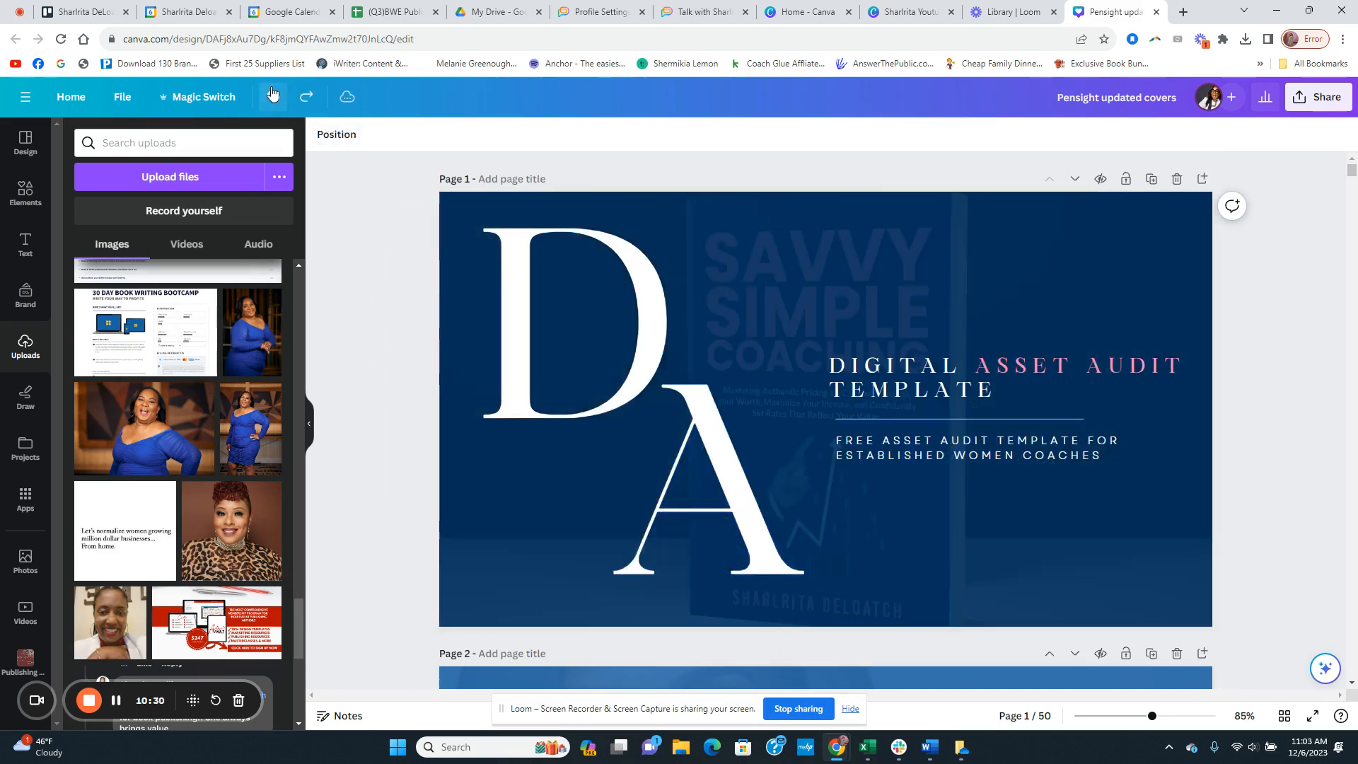
drag(144, 428, 1204, 258)
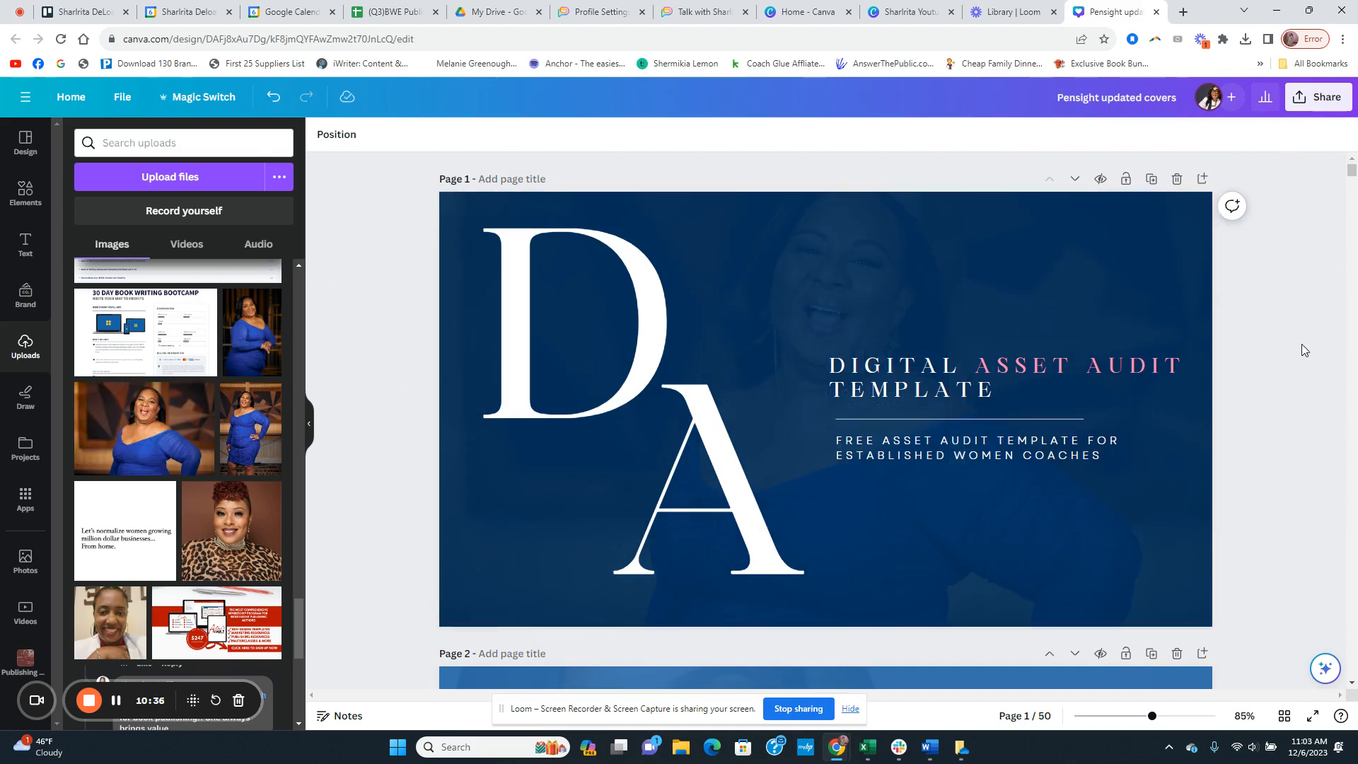
Step: Raise the transparency value of the page 1 background portrait to make the photo more opaque
click(700, 264)
click(880, 268)
click(689, 134)
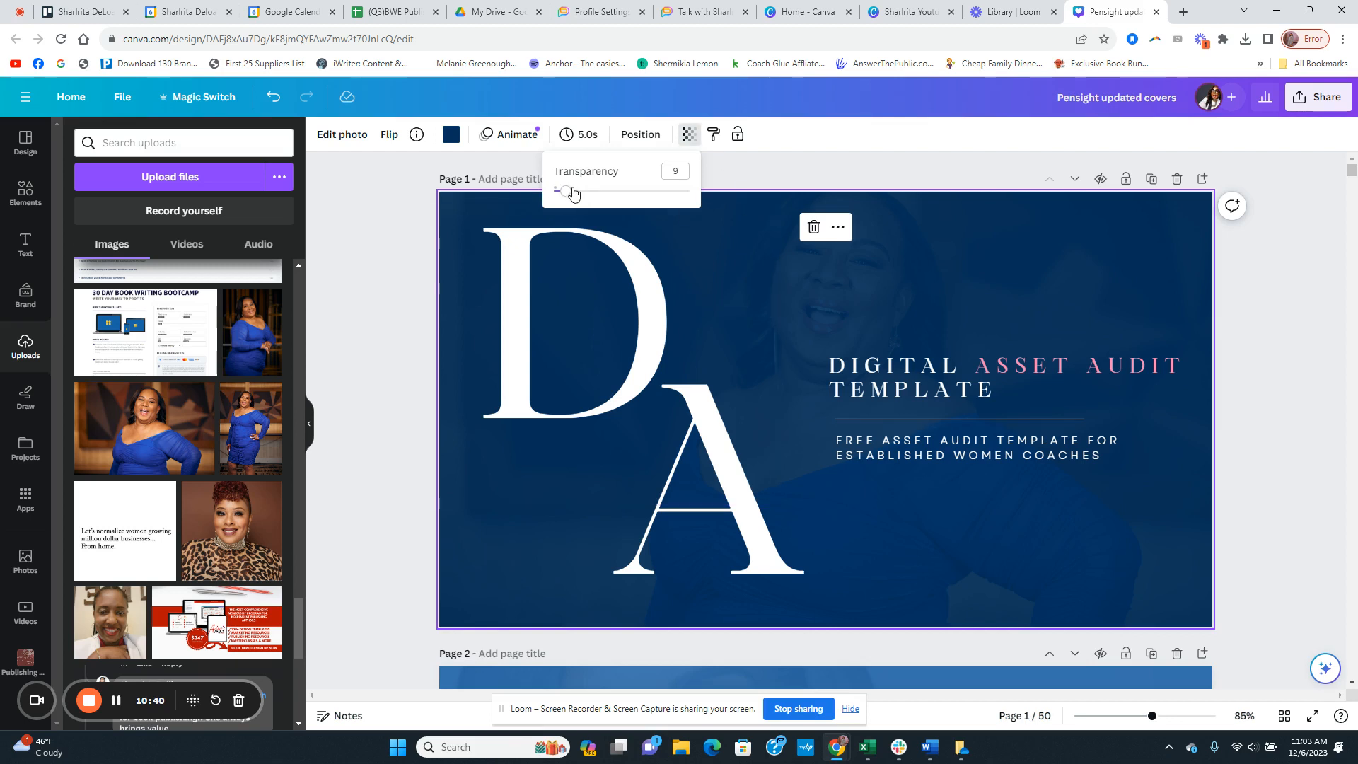
drag(564, 196, 615, 200)
click(382, 329)
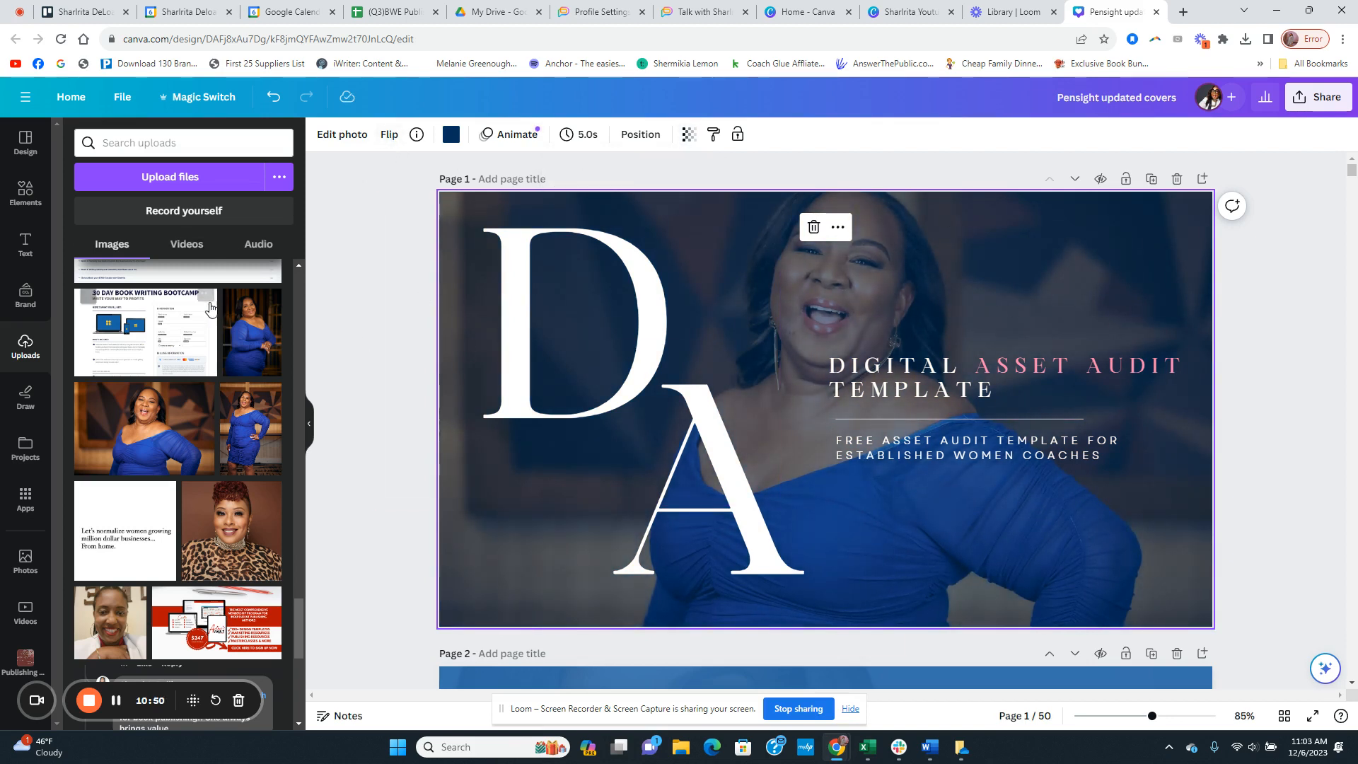
Step: Reshuffle the brand color palette on the portrait cover until it has a navy background with an all-white title
scroll(207, 308, up, 9)
click(42, 147)
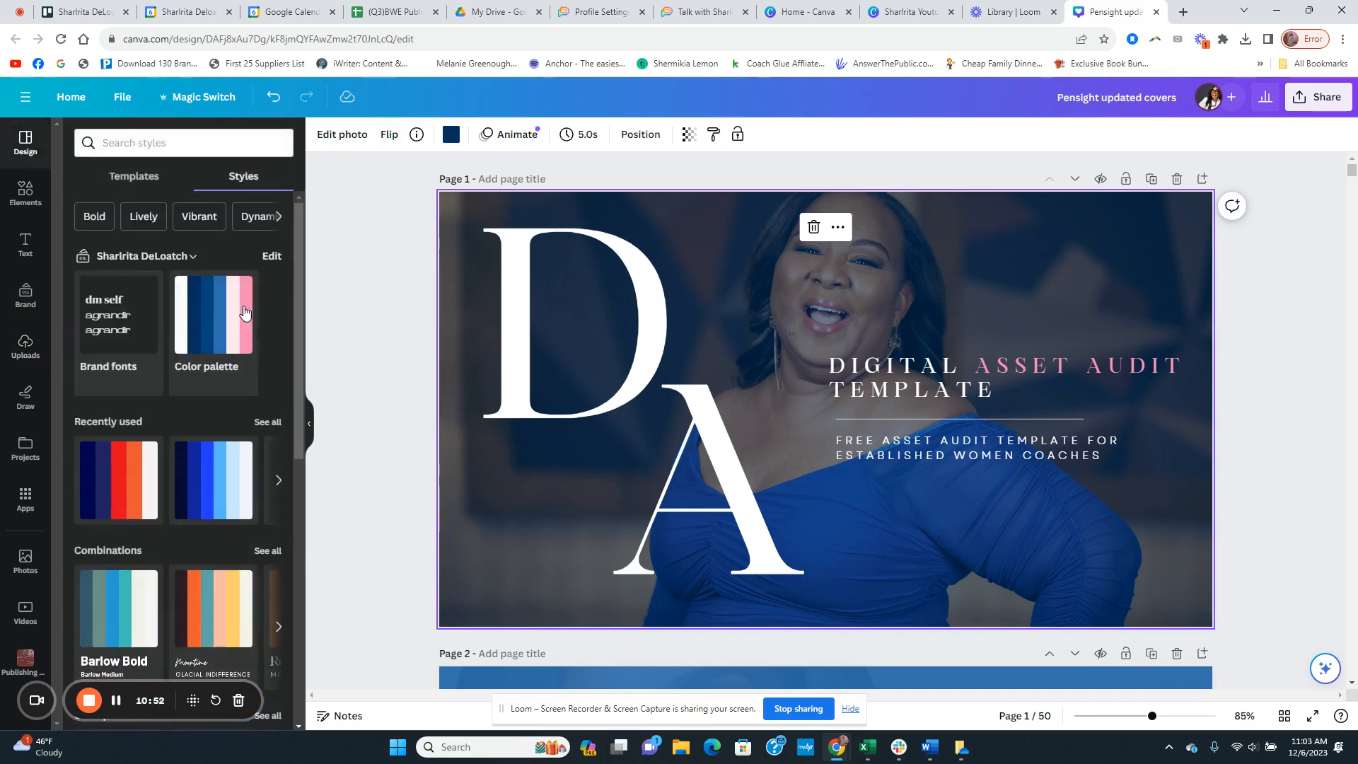
click(237, 326)
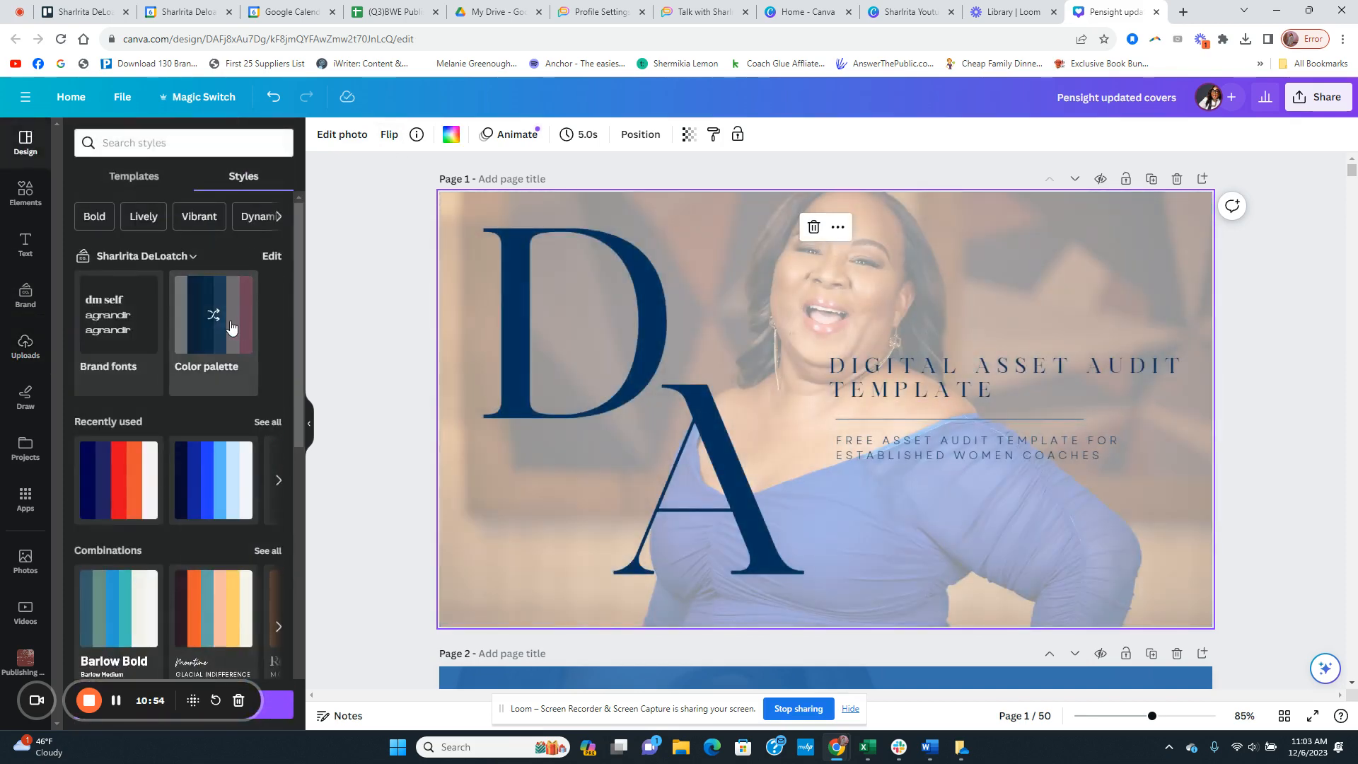
click(230, 327)
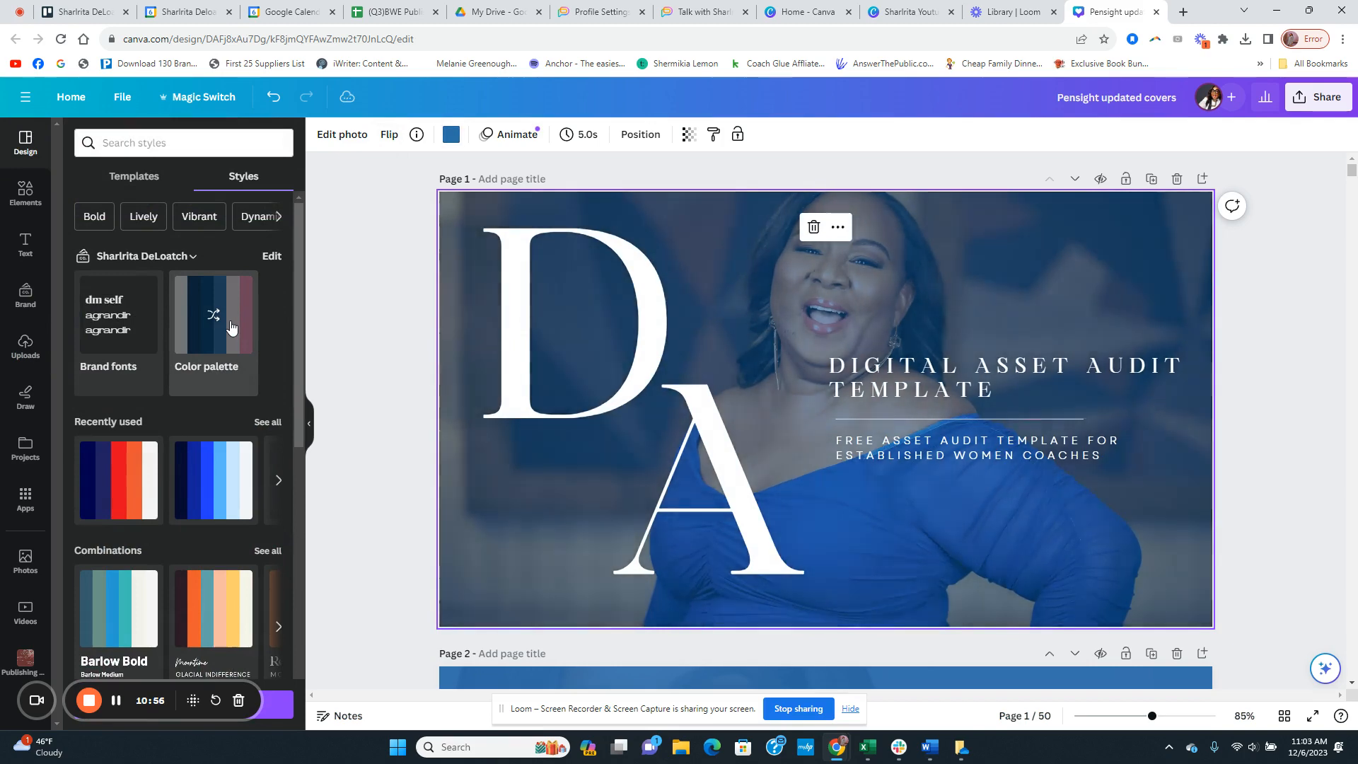
click(231, 327)
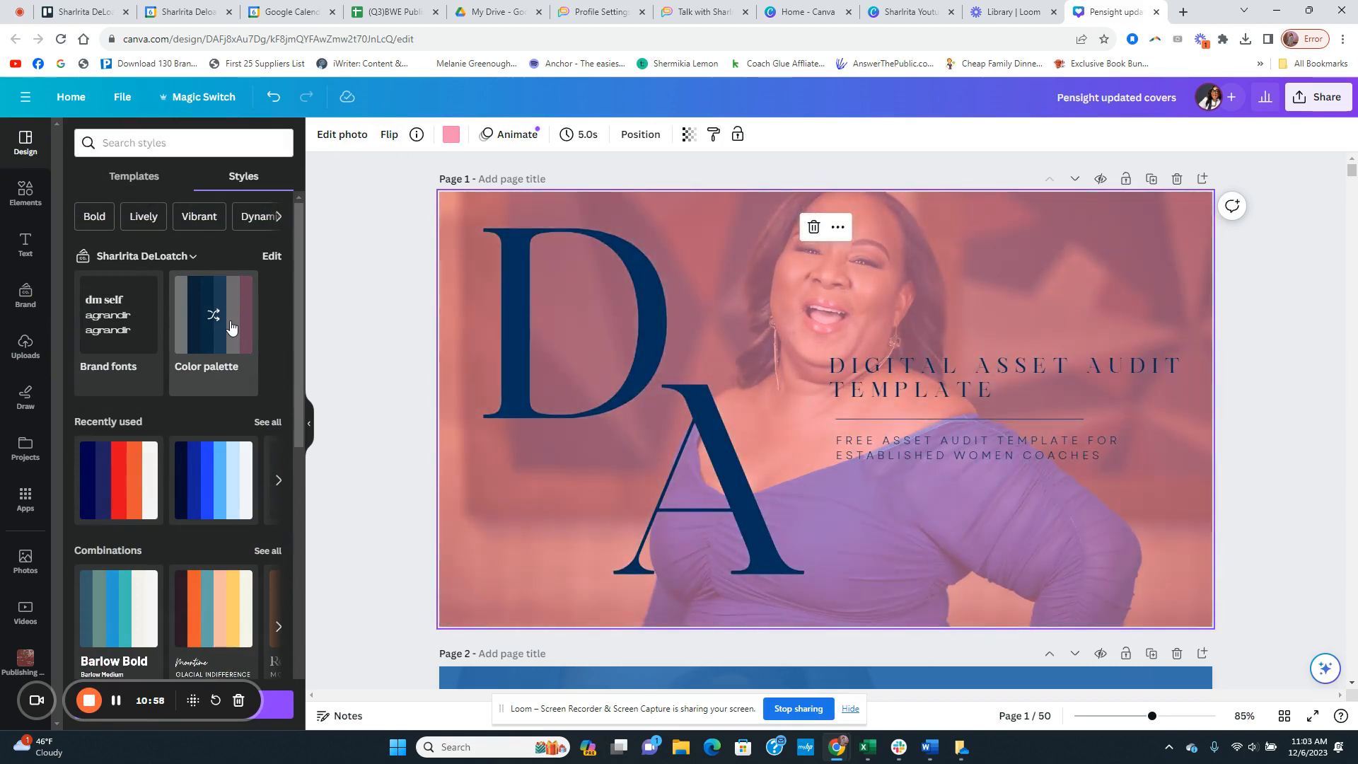
click(231, 326)
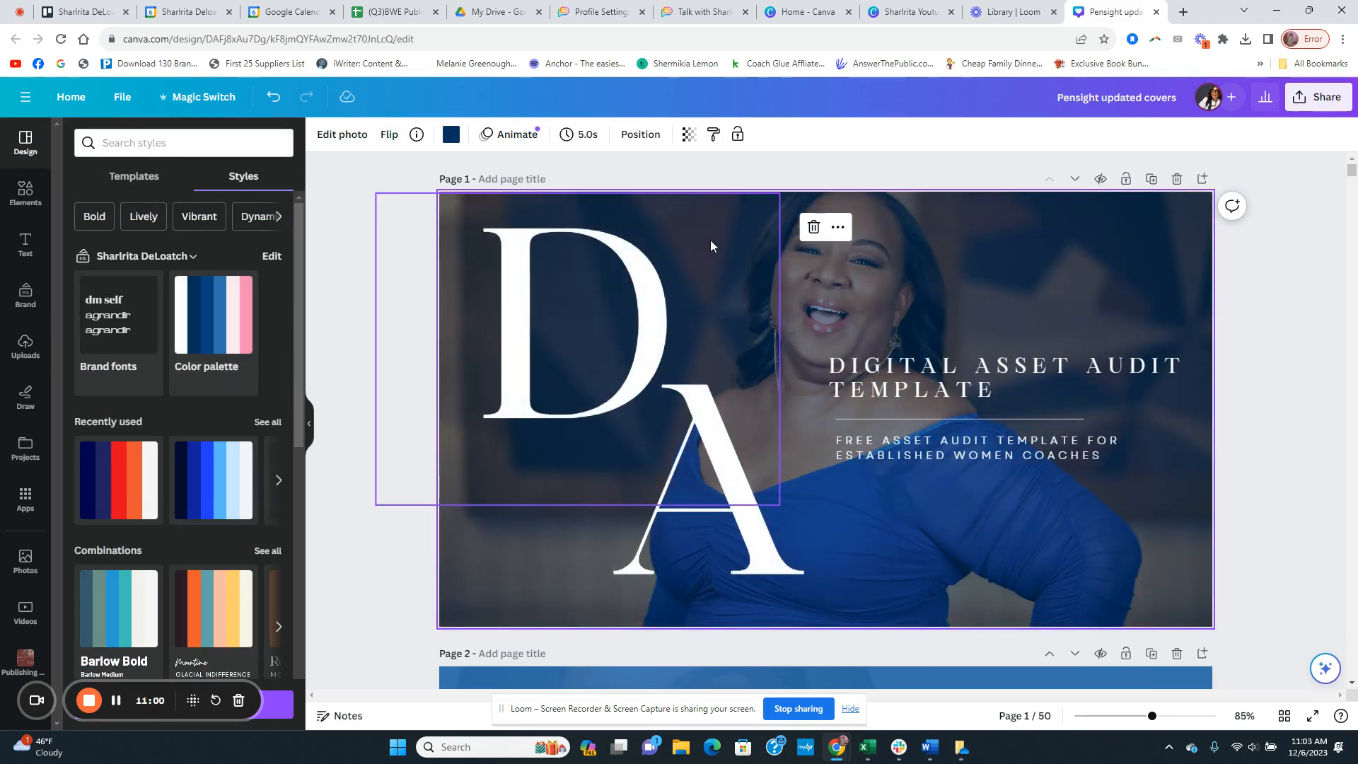
Step: Set the page 1 background portrait's transparency to 10 and leave the cover with nothing selected
click(689, 134)
drag(627, 192, 569, 200)
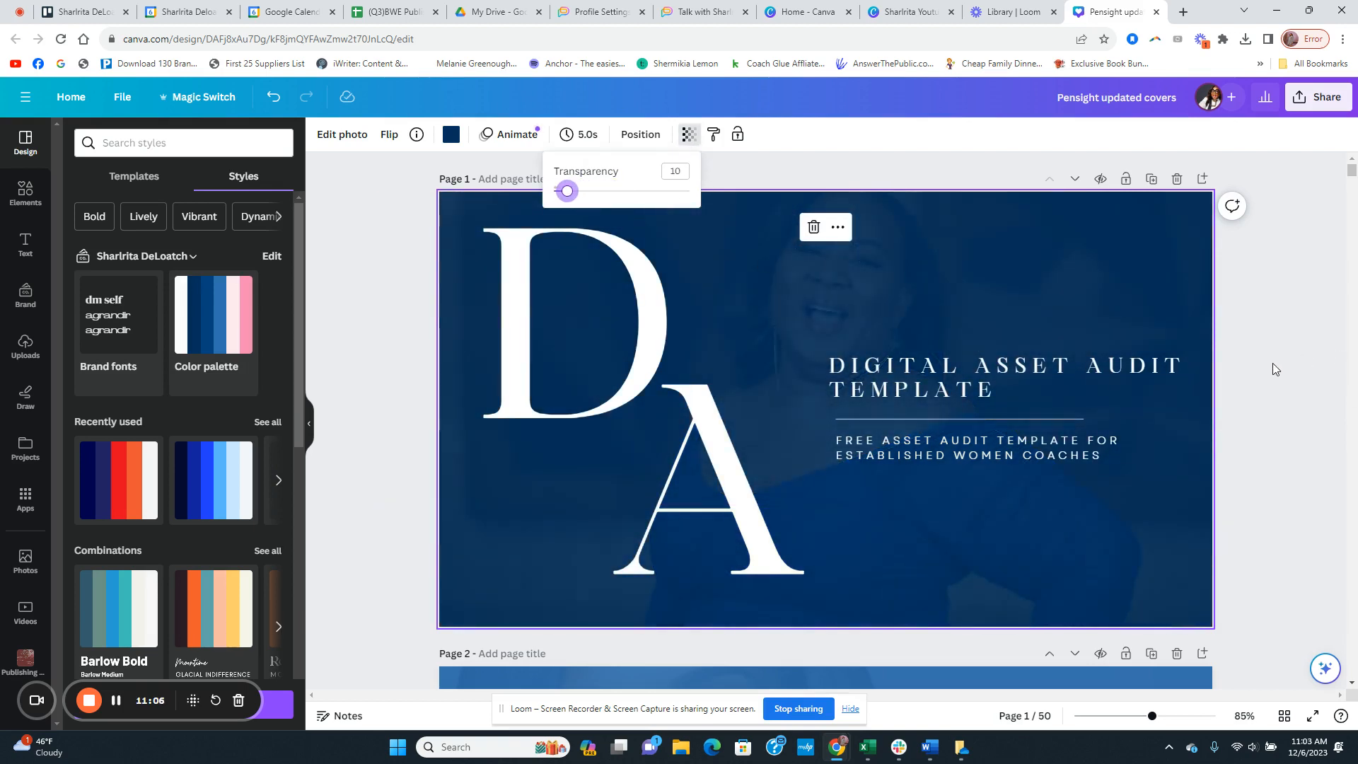
click(984, 381)
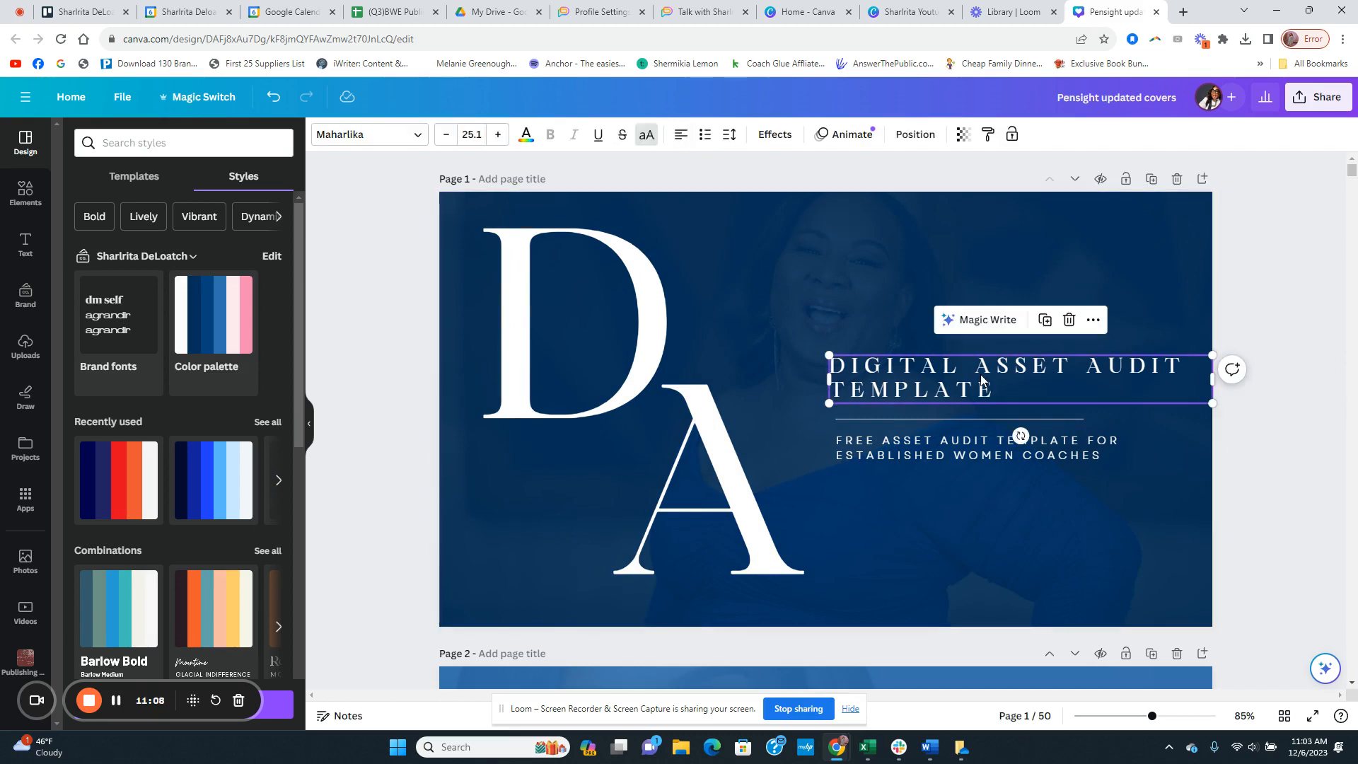
click(1256, 294)
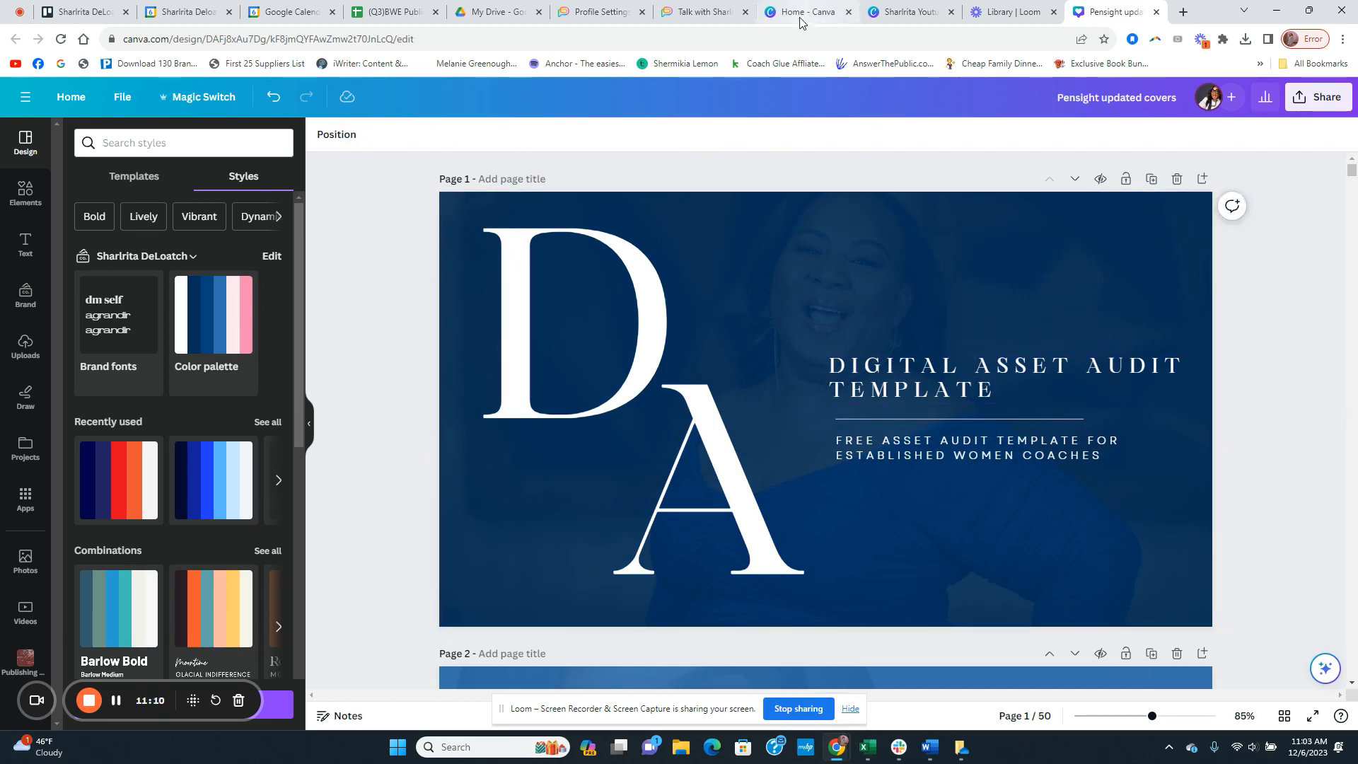
Step: Switch to the public Pensight profile page and review the cover thumbnails on its link blocks down to the PLR resources
click(706, 12)
scroll(572, 456, down, 2)
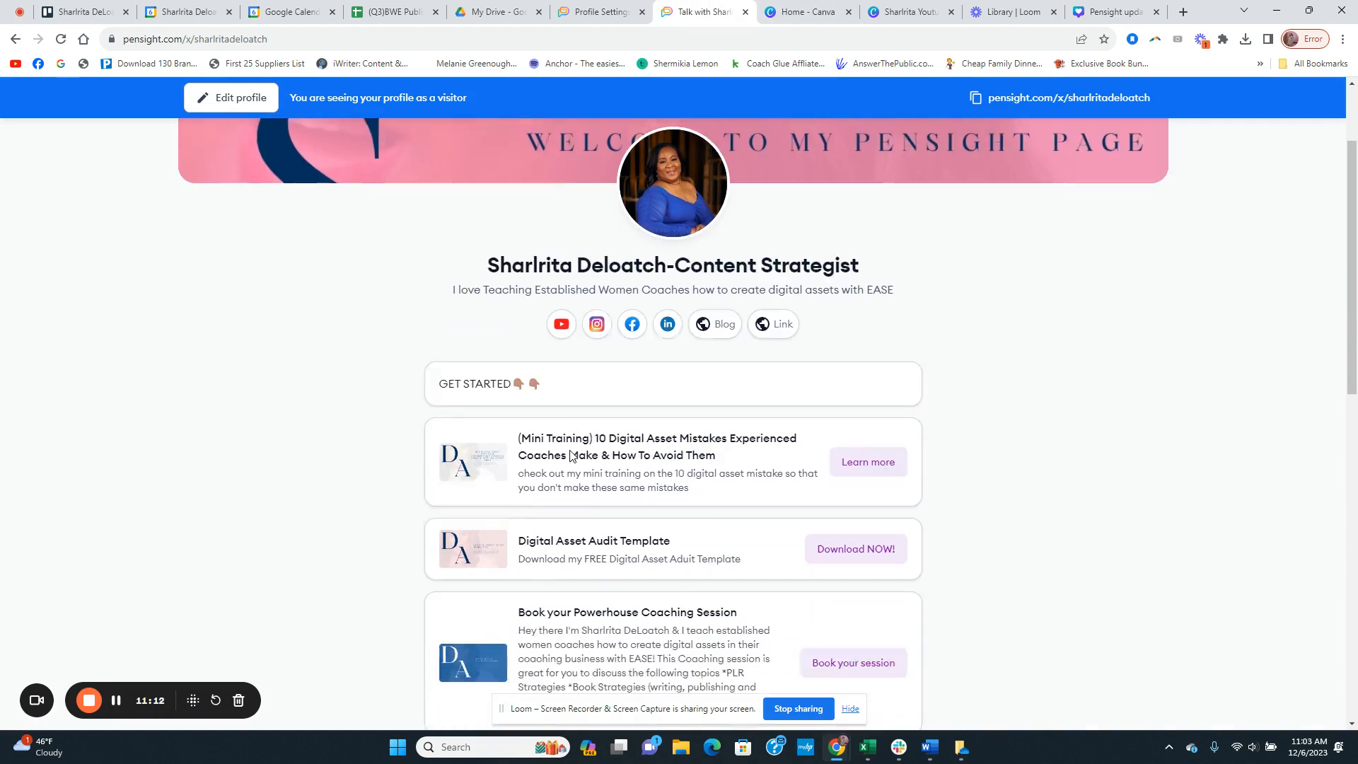
scroll(572, 456, down, 1)
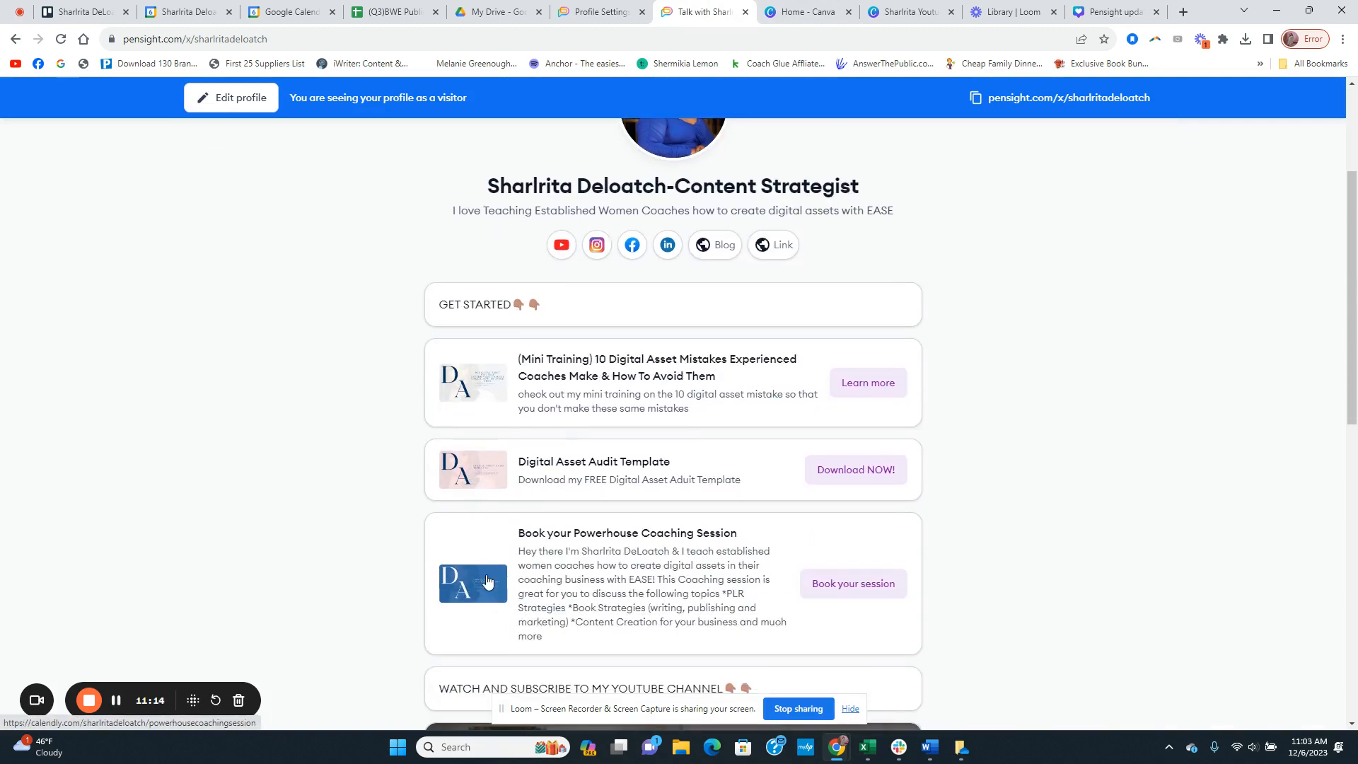
scroll(487, 580, down, 4)
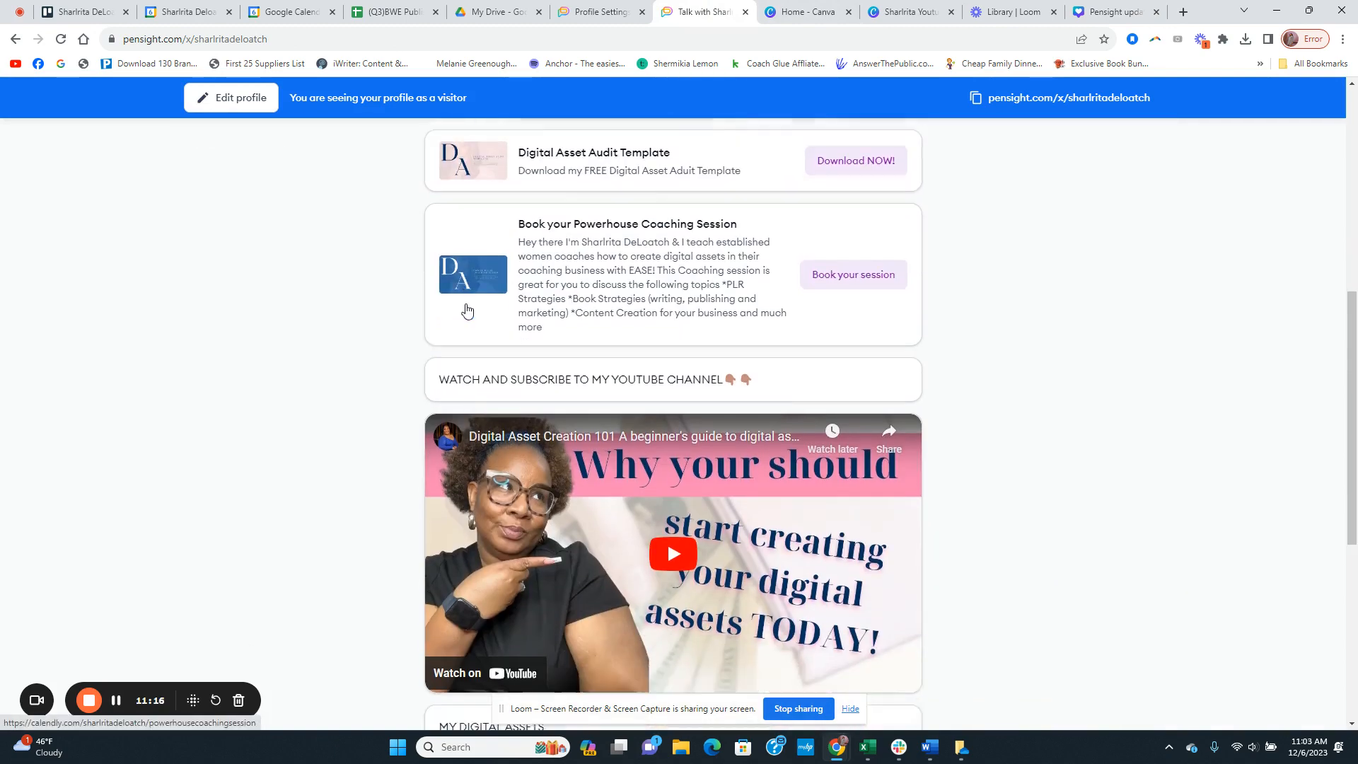
scroll(467, 310, down, 5)
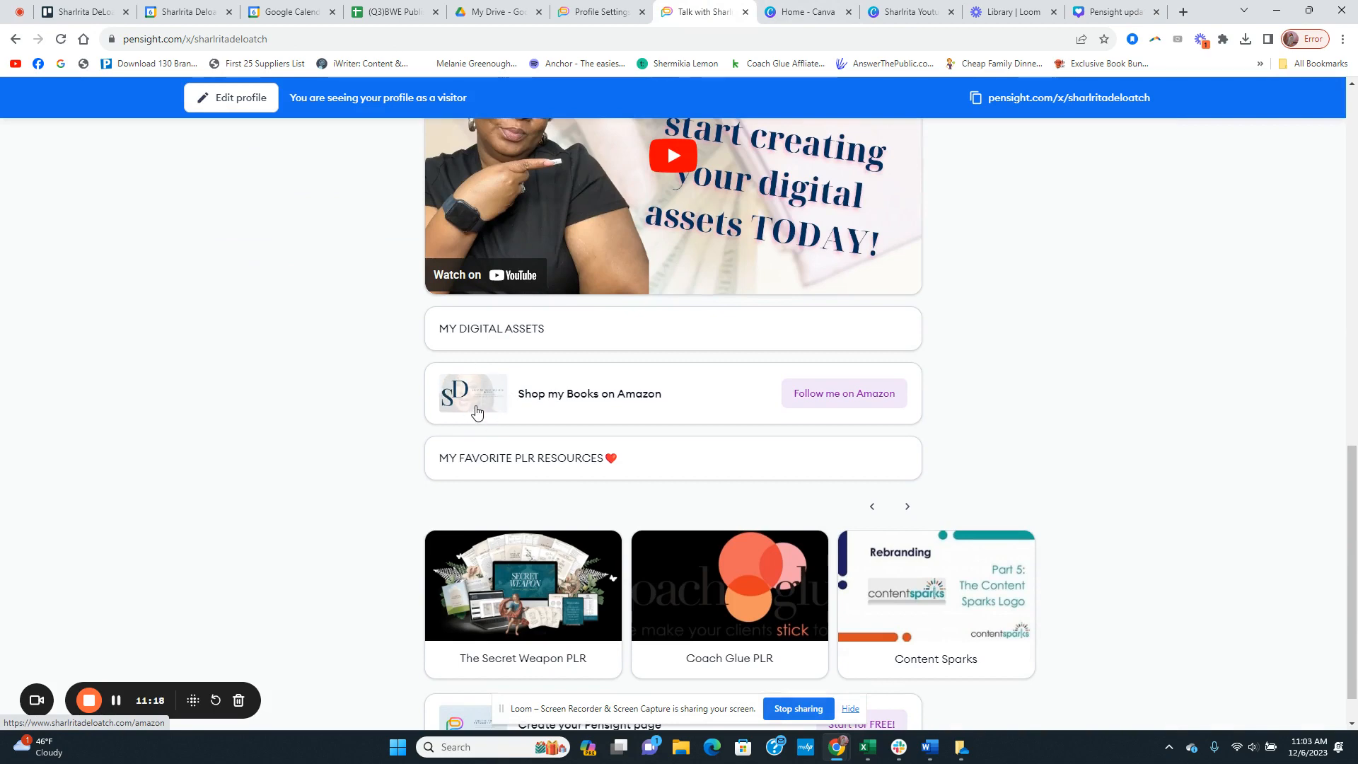
scroll(488, 403, up, 7)
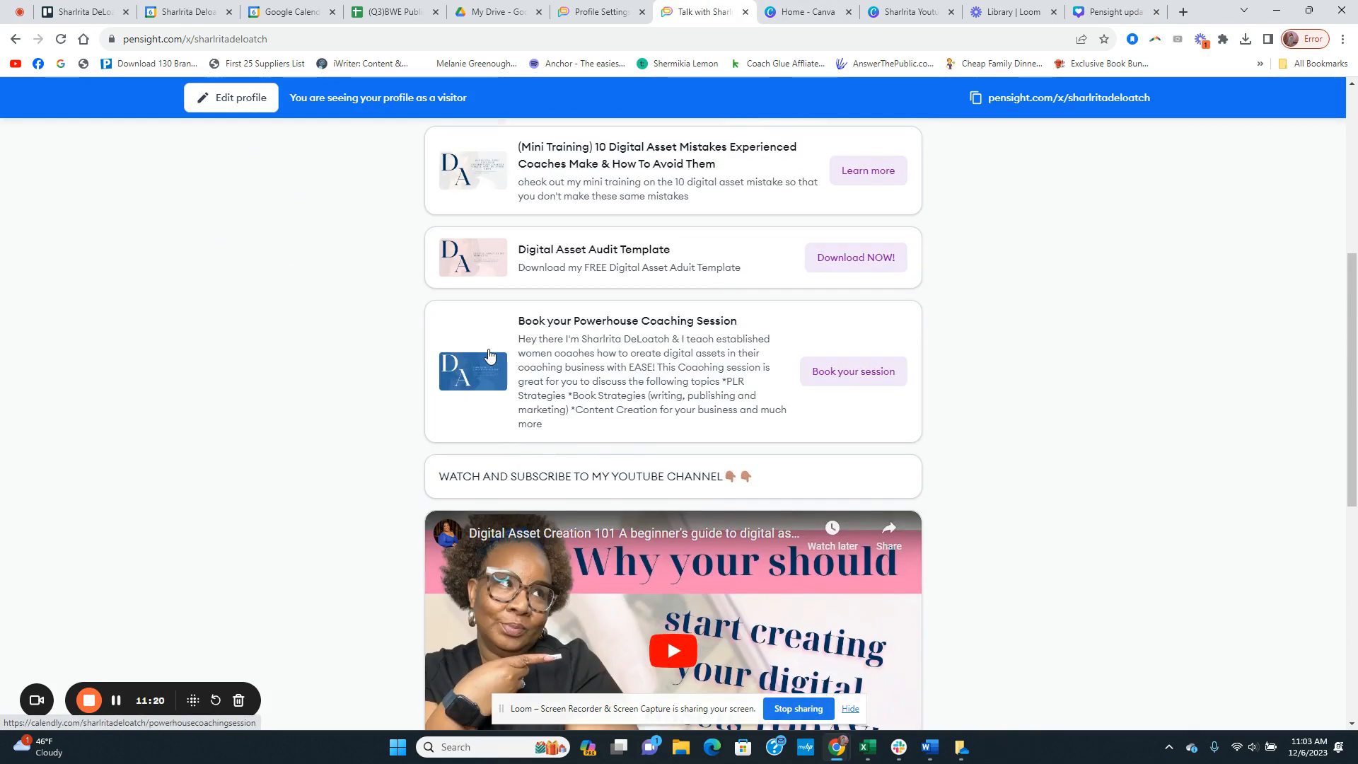
Step: Open the Powerhouse Coaching Session's Calendly booking page from its cover thumbnail, close it and return to the Pensight profile
click(489, 367)
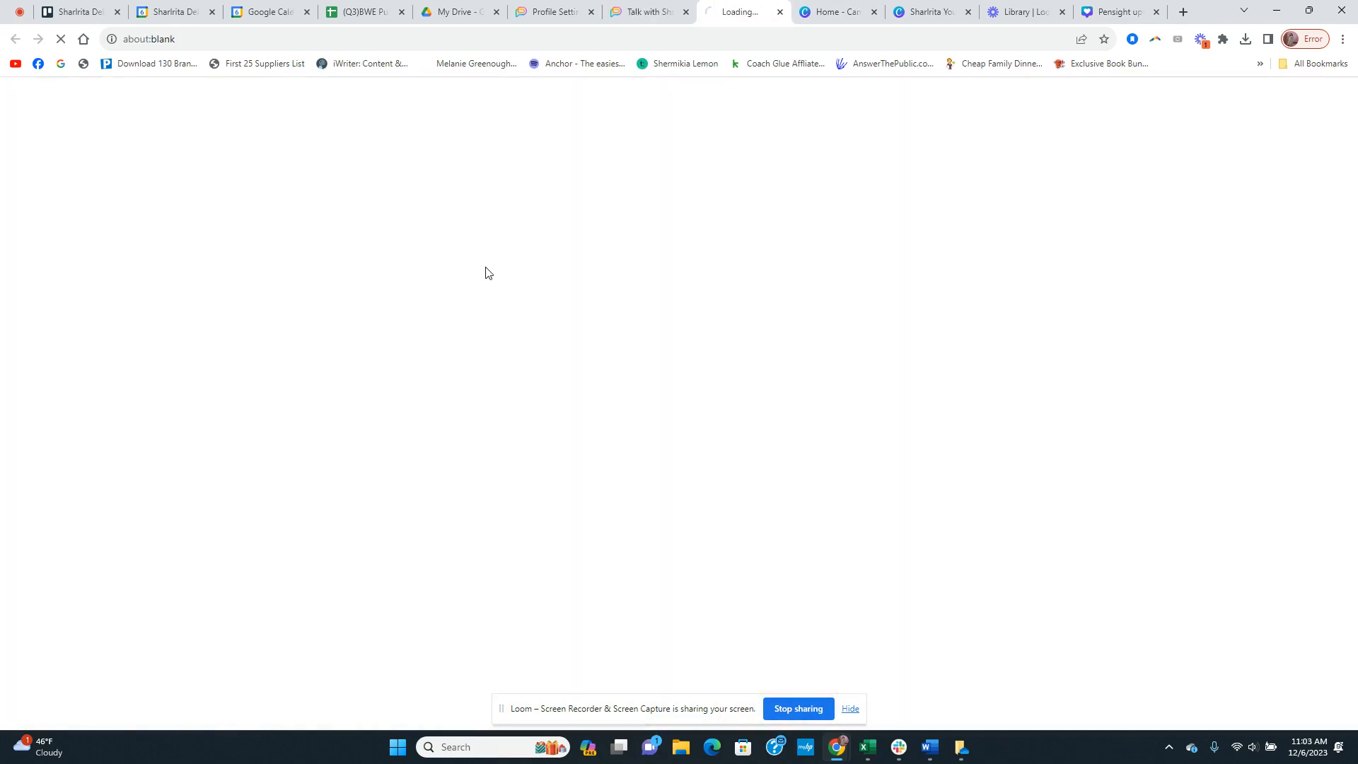
click(778, 12)
scroll(461, 517, up, 4)
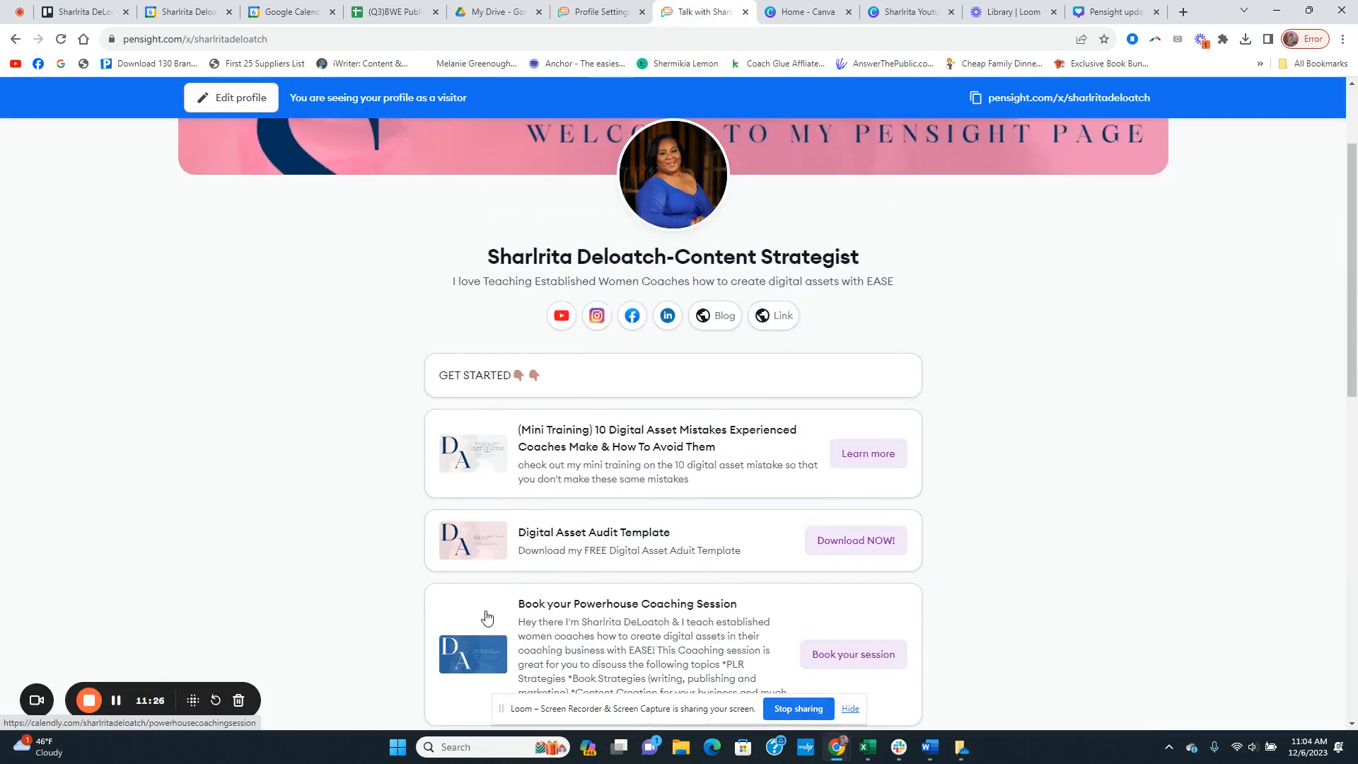
scroll(622, 394, down, 3)
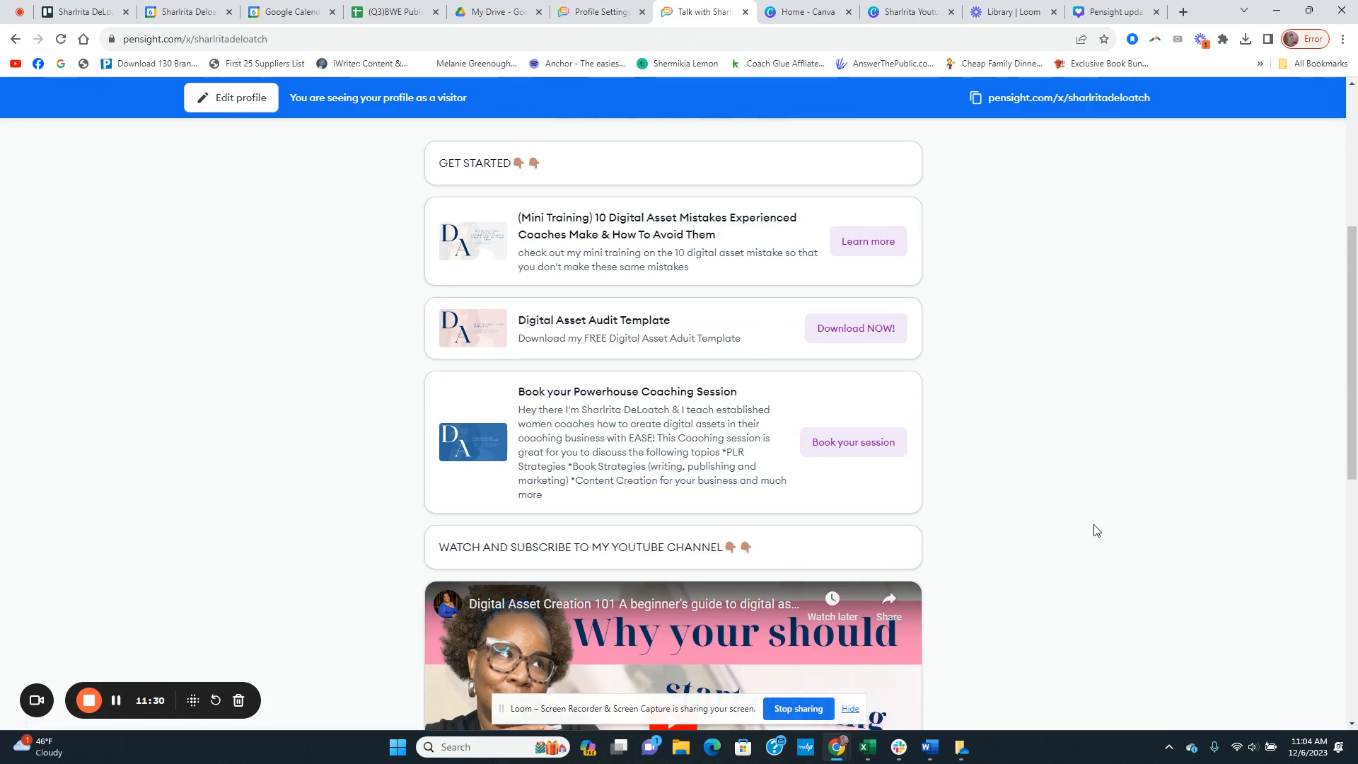
scroll(1055, 485, up, 5)
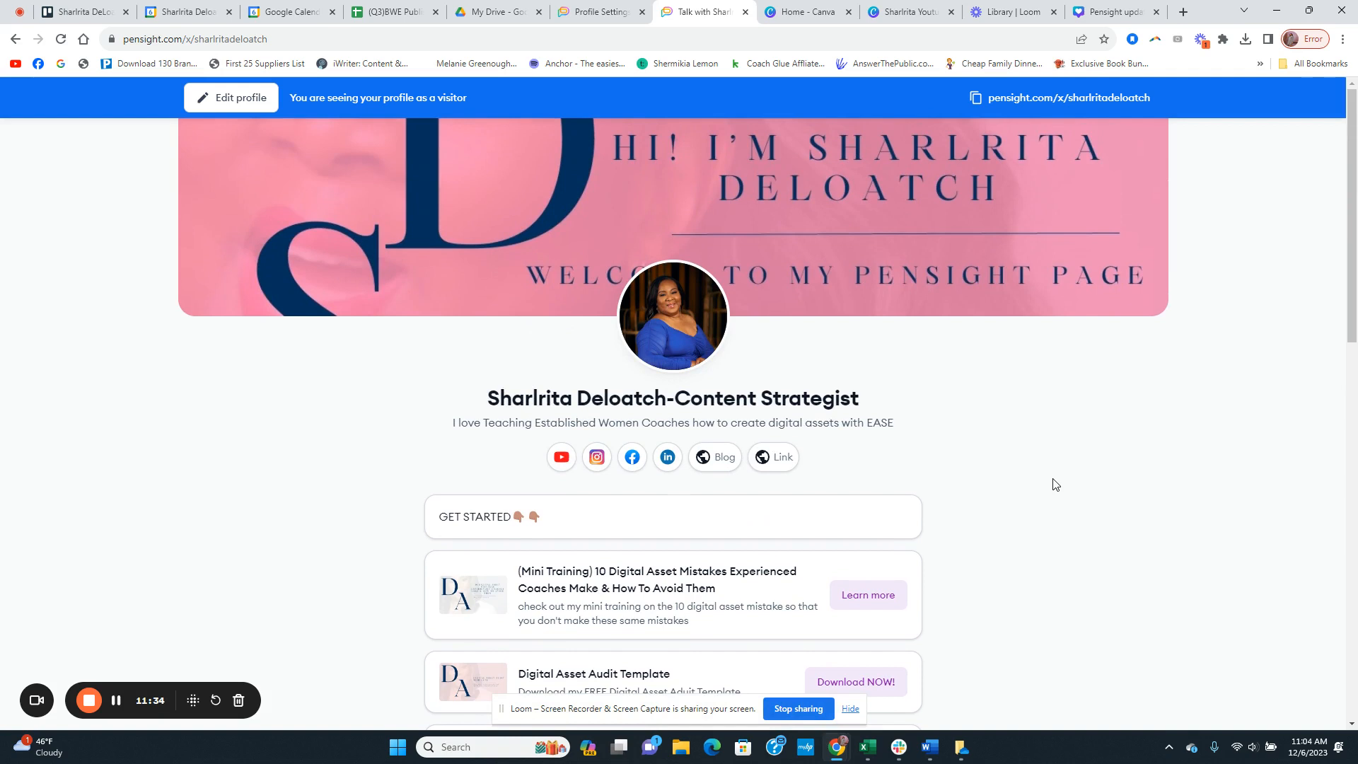
scroll(1040, 463, down, 2)
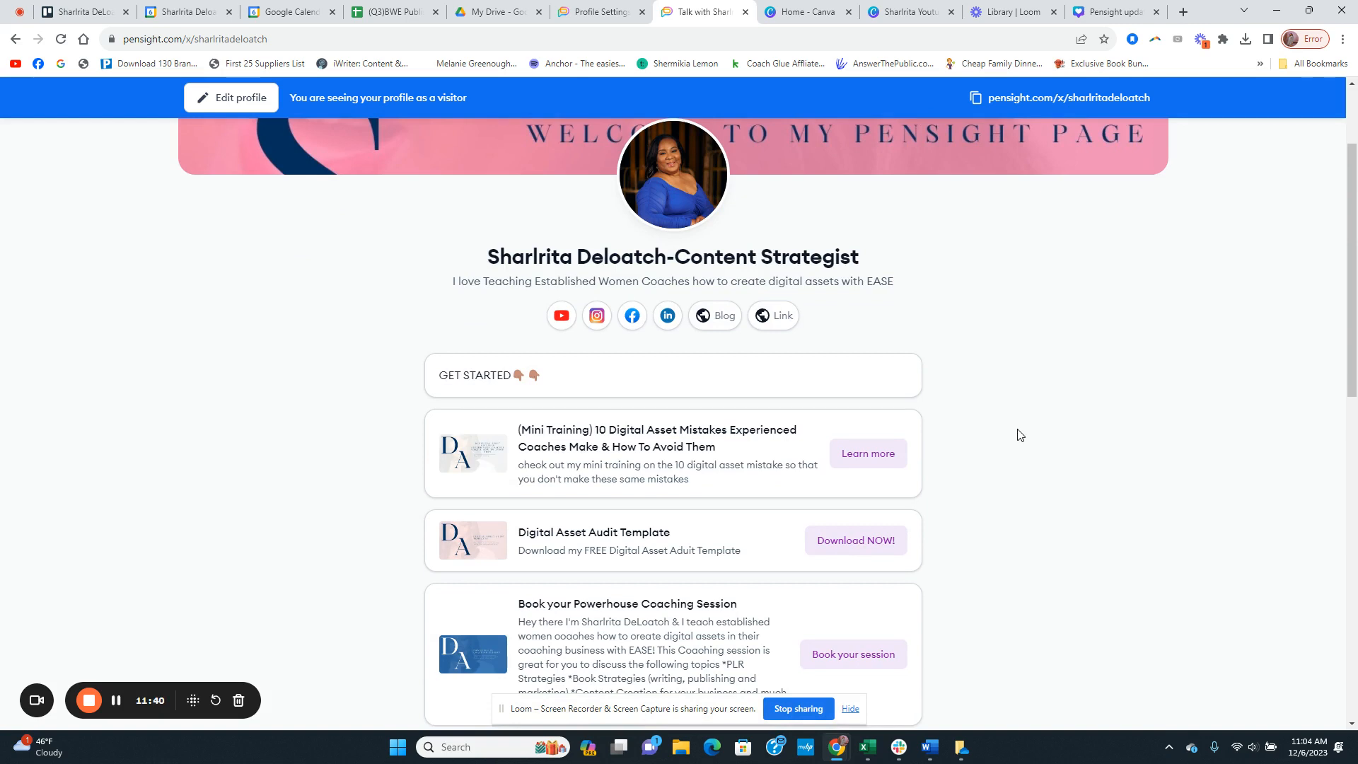
scroll(1019, 435, up, 2)
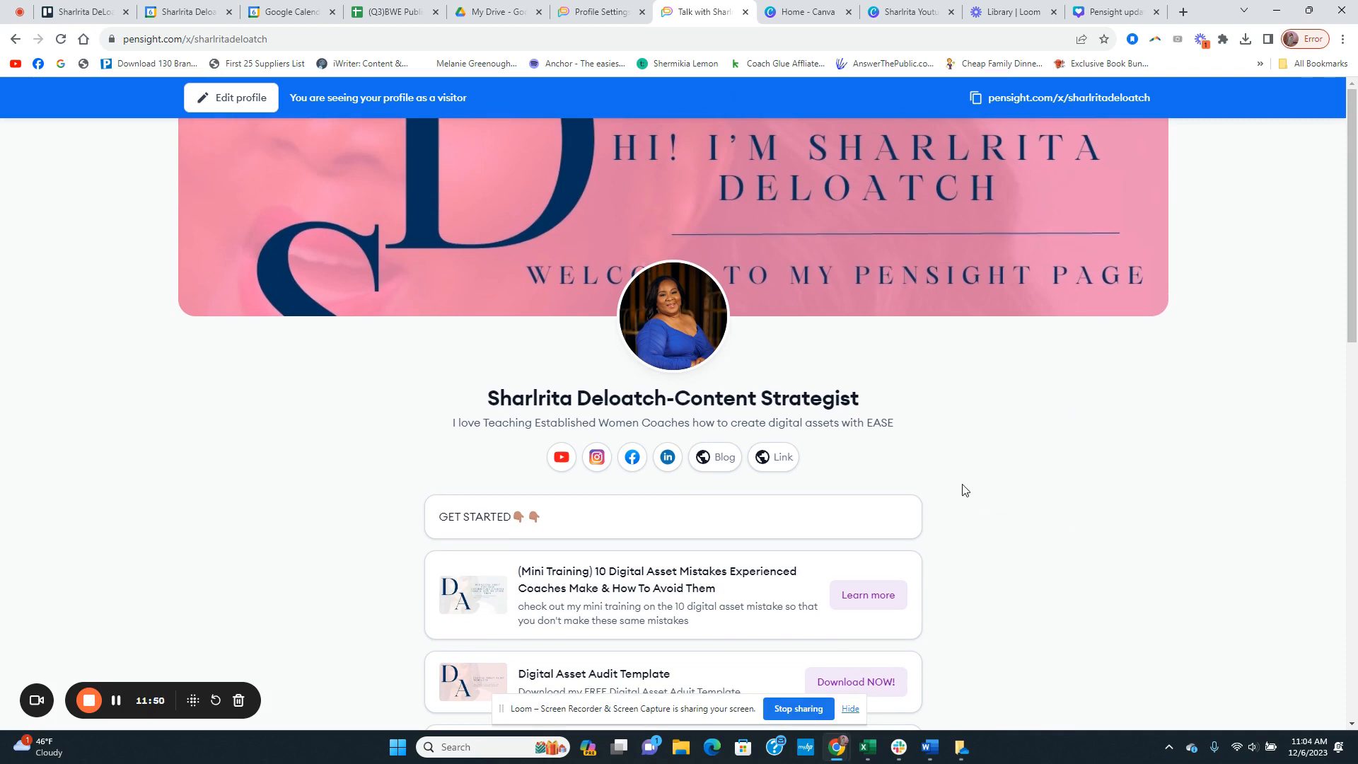
scroll(957, 436, down, 5)
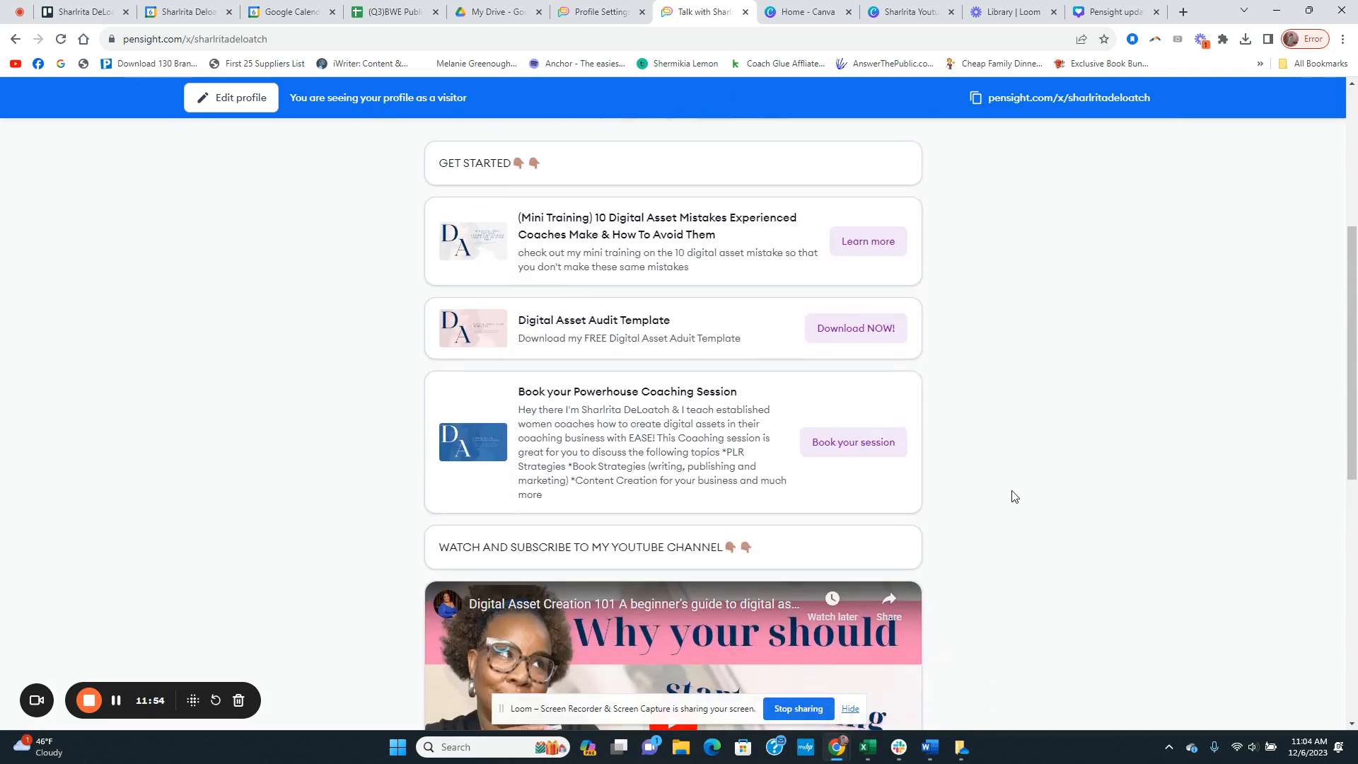
scroll(1011, 496, up, 5)
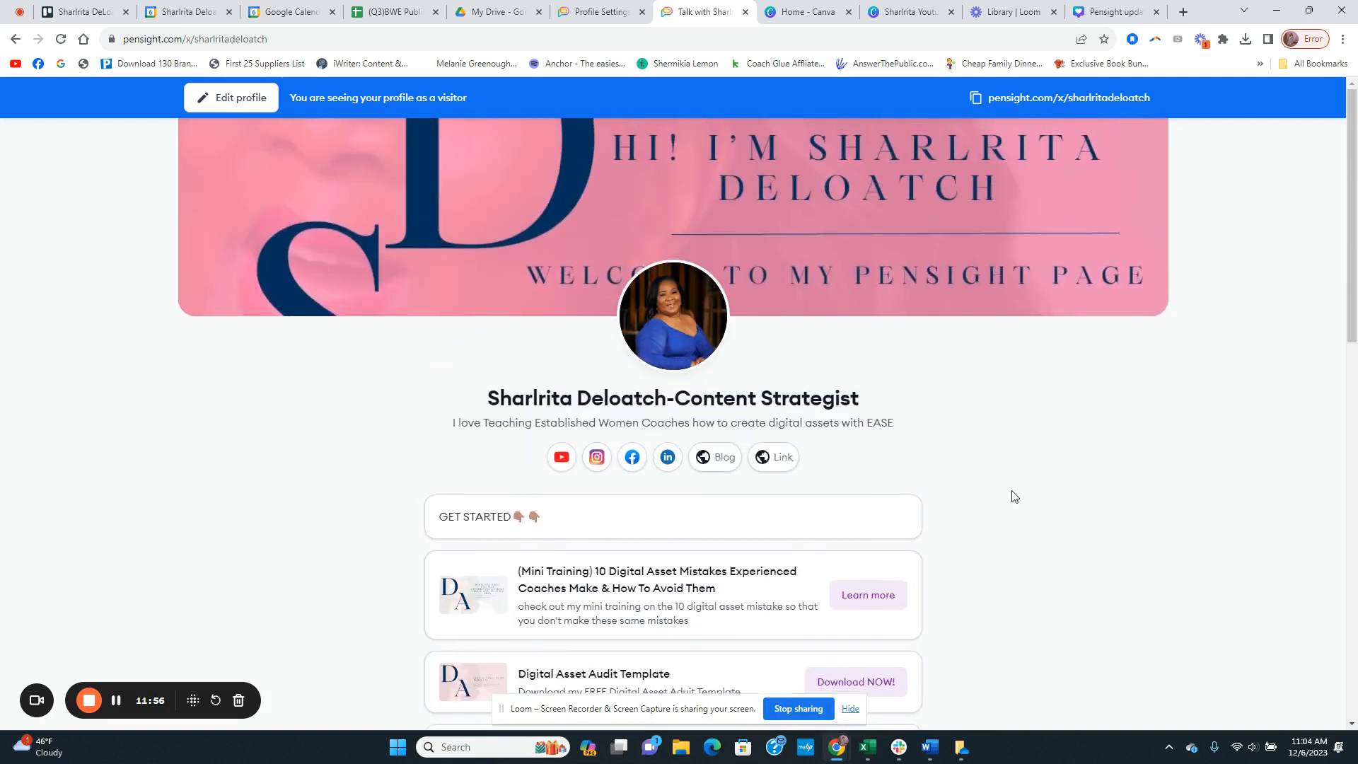